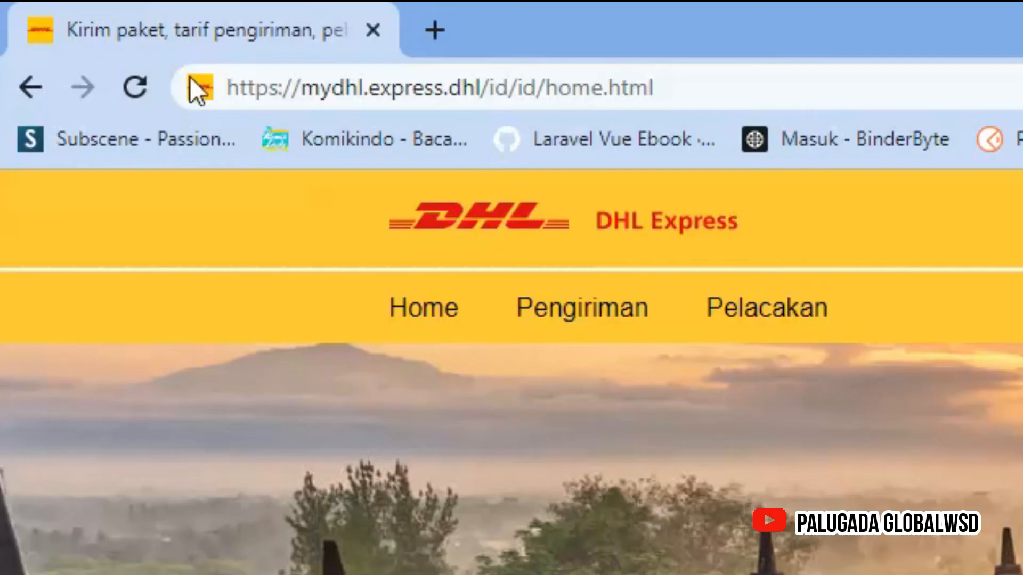
pyautogui.moveTo(291, 92); pyautogui.dragTo(367, 94)
pyautogui.click(367, 94)
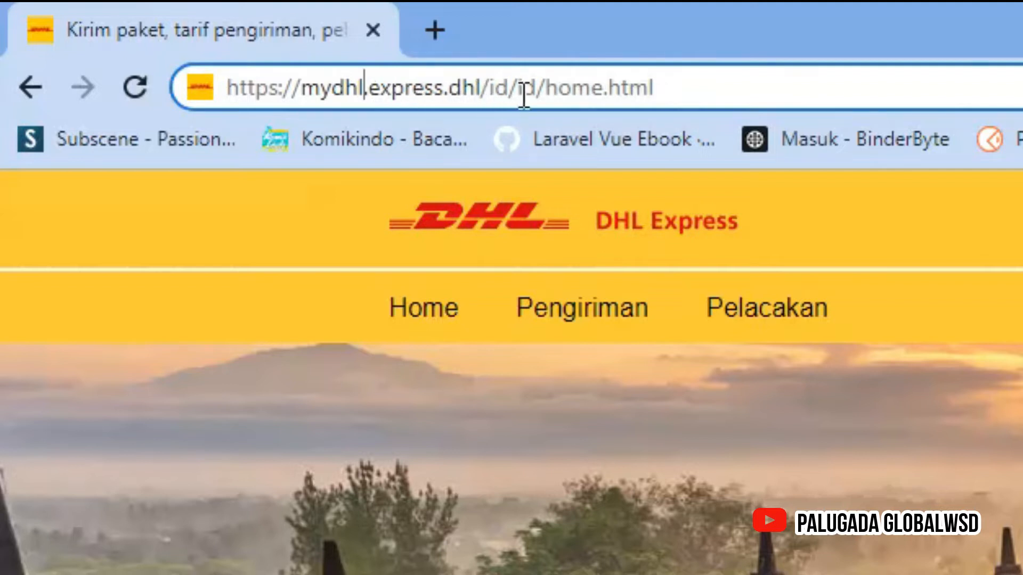
pyautogui.moveTo(543, 91); pyautogui.dragTo(687, 78)
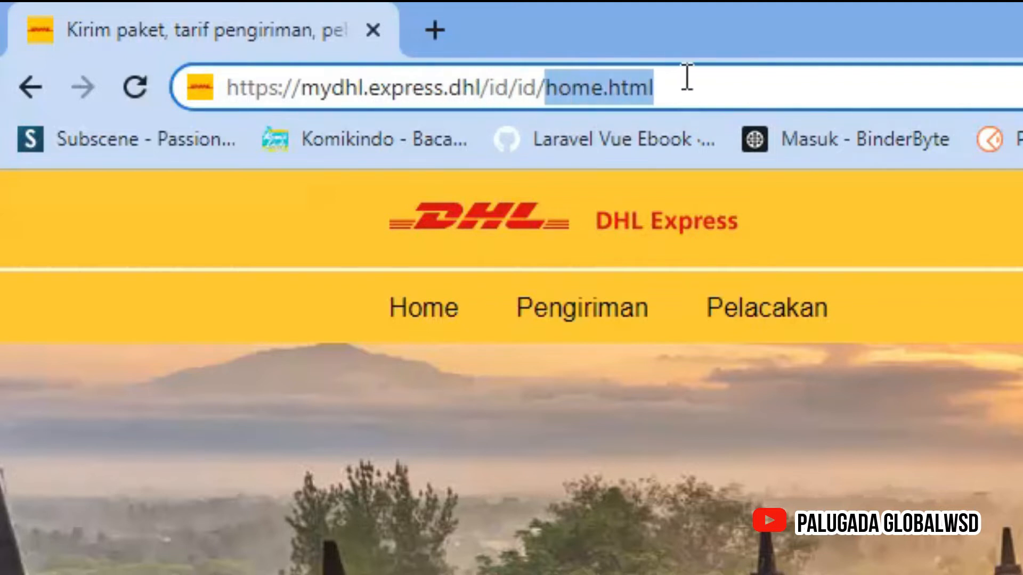
pyautogui.click(690, 78)
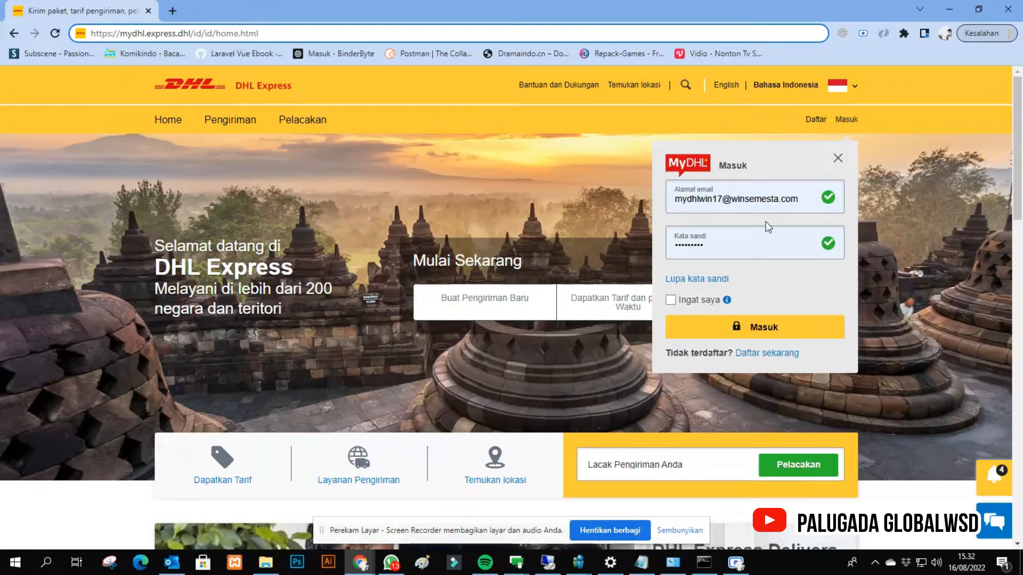
# - Close the sign-in form, reopen it and visit its e-mail and password fields
pyautogui.click(838, 158)
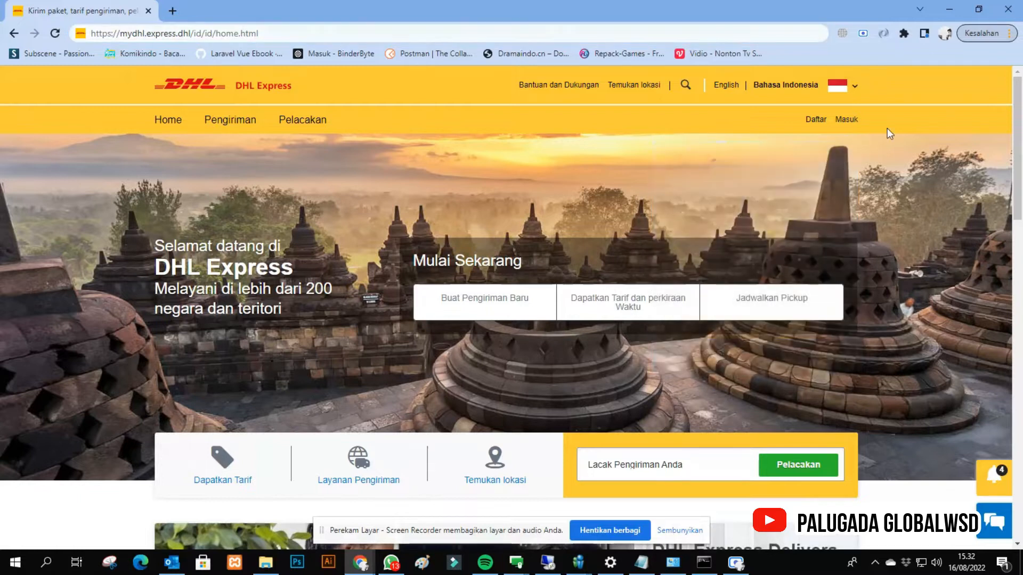
pyautogui.click(854, 122)
pyautogui.click(776, 205)
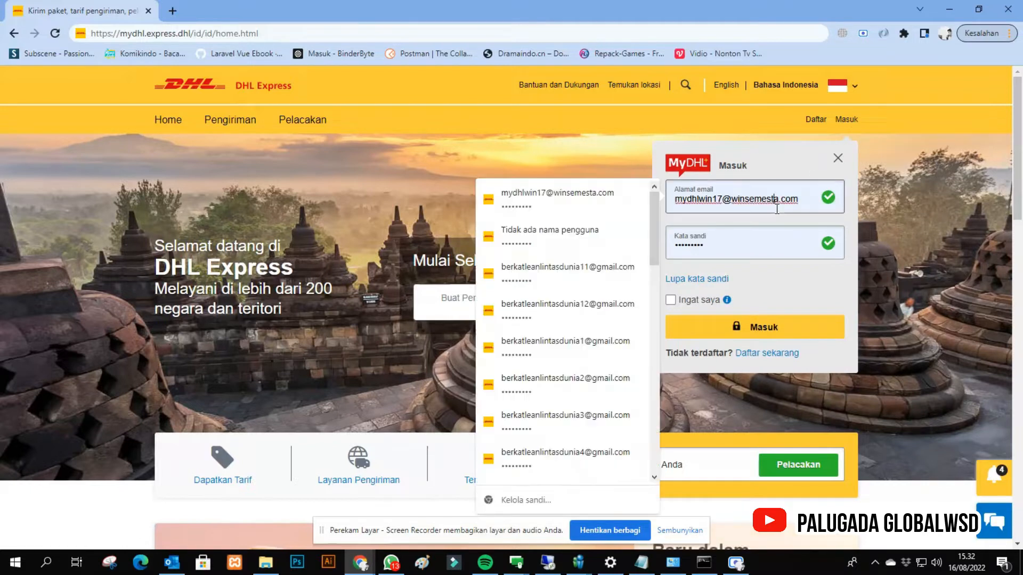
pyautogui.click(775, 242)
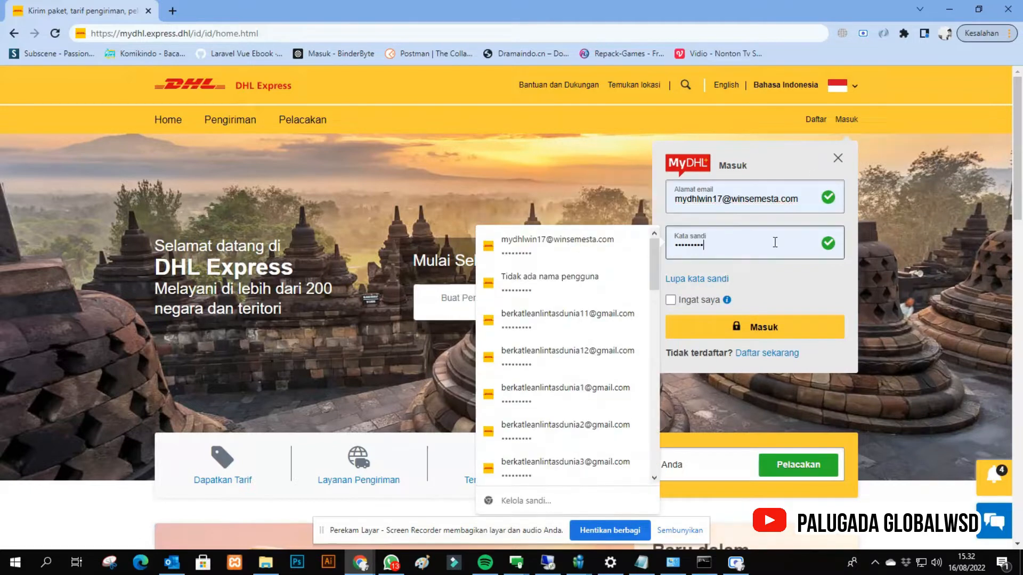
pyautogui.click(718, 200)
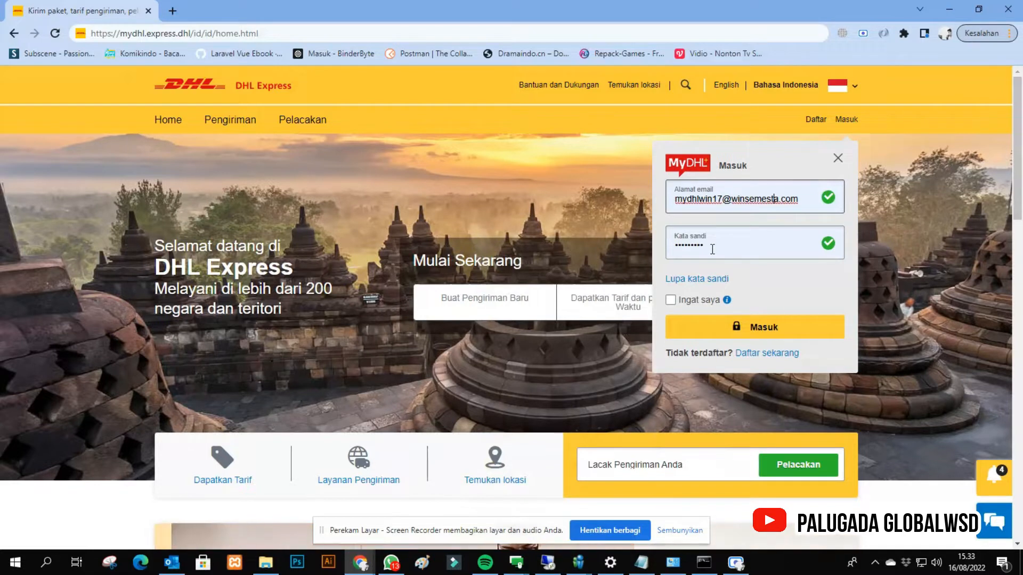
# - Replace the login e-mail with another saved account, fill in its stored password and sign in to MyDHL+
pyautogui.doubleClick(692, 200)
pyautogui.hotkey('ctrl', 'a')
pyautogui.write('m')
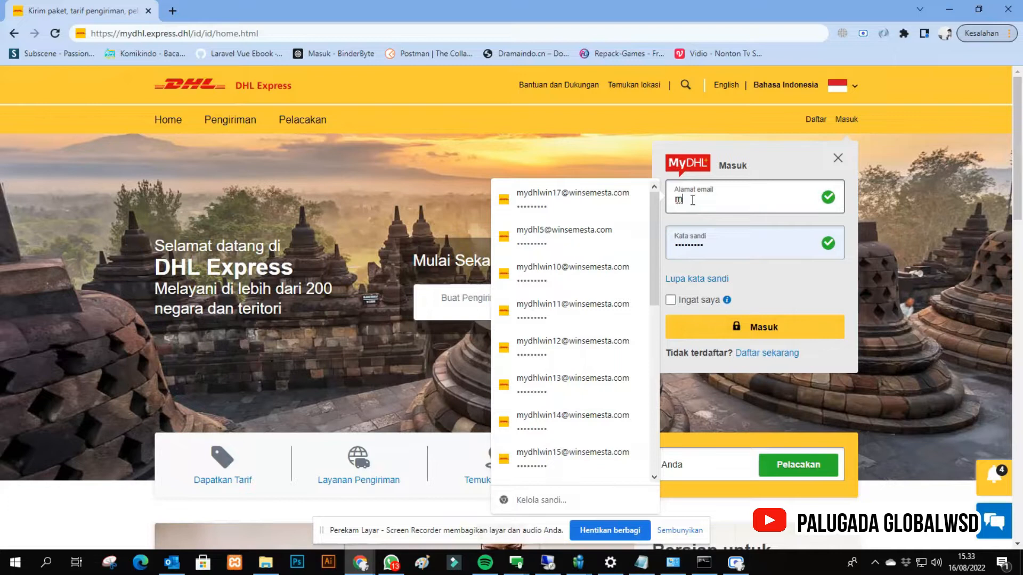
pyautogui.scroll(-6, 599, 312)
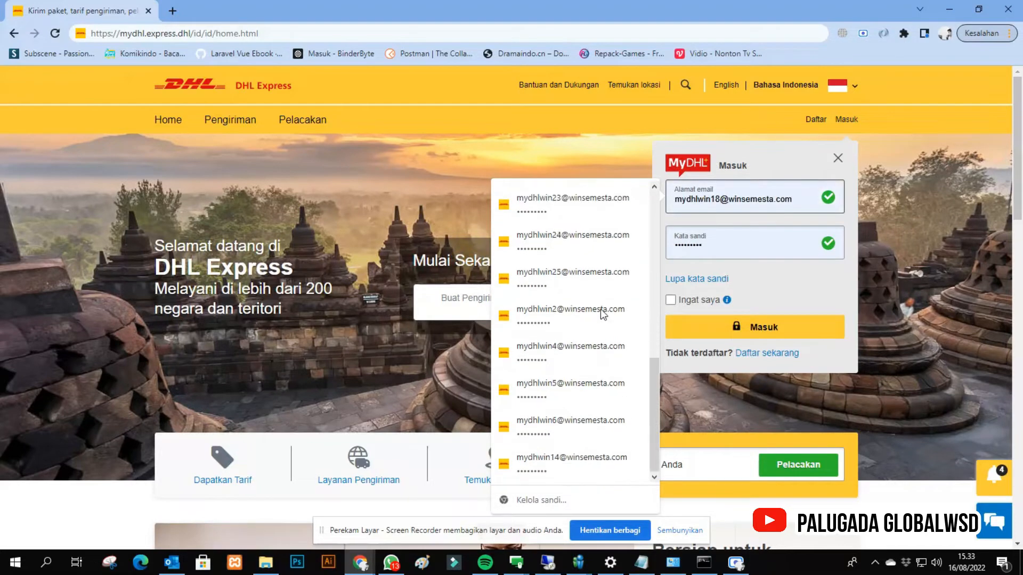
pyautogui.scroll(2, 600, 313)
pyautogui.scroll(4, 600, 314)
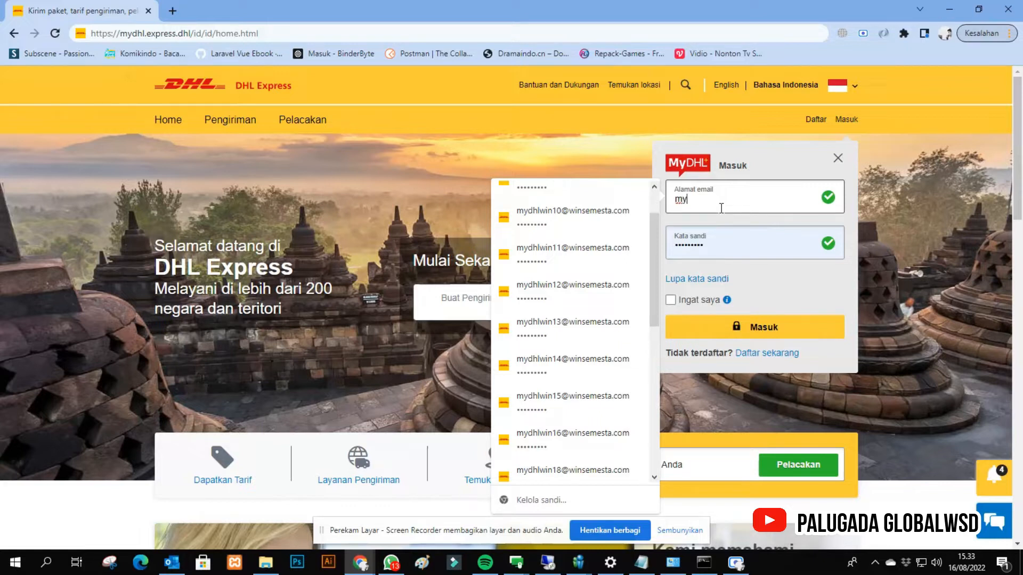
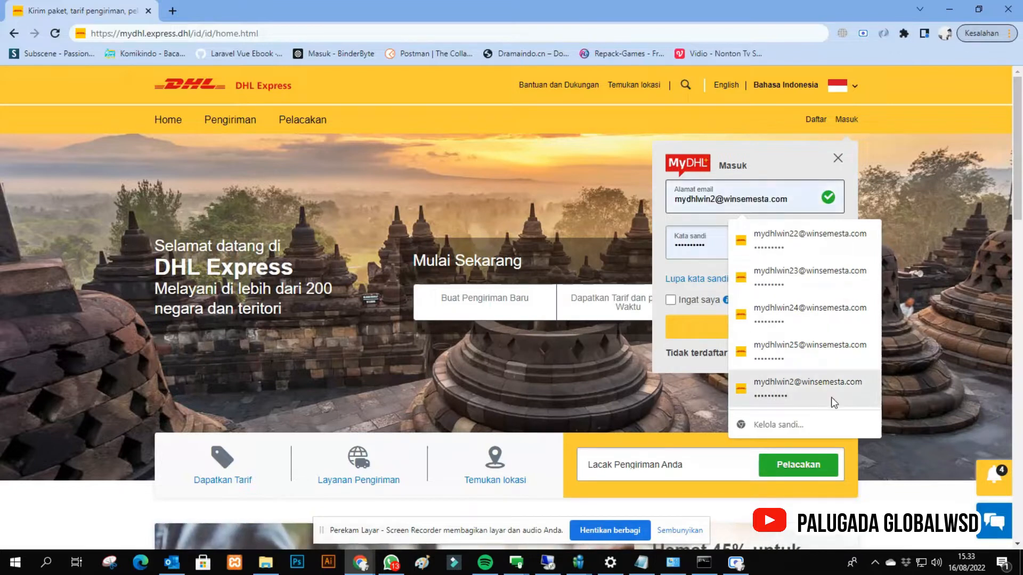
pyautogui.click(820, 387)
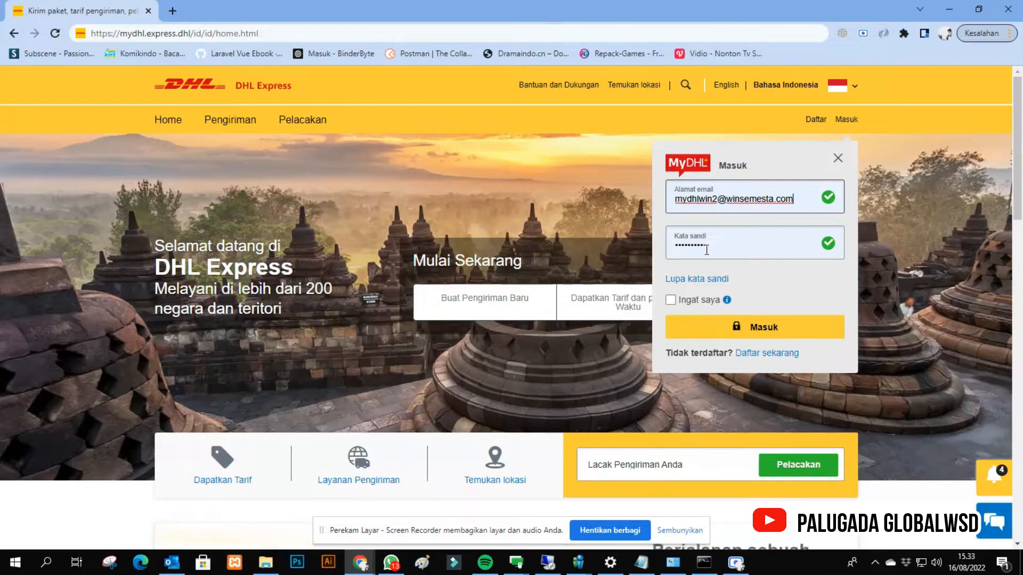
pyautogui.click(722, 334)
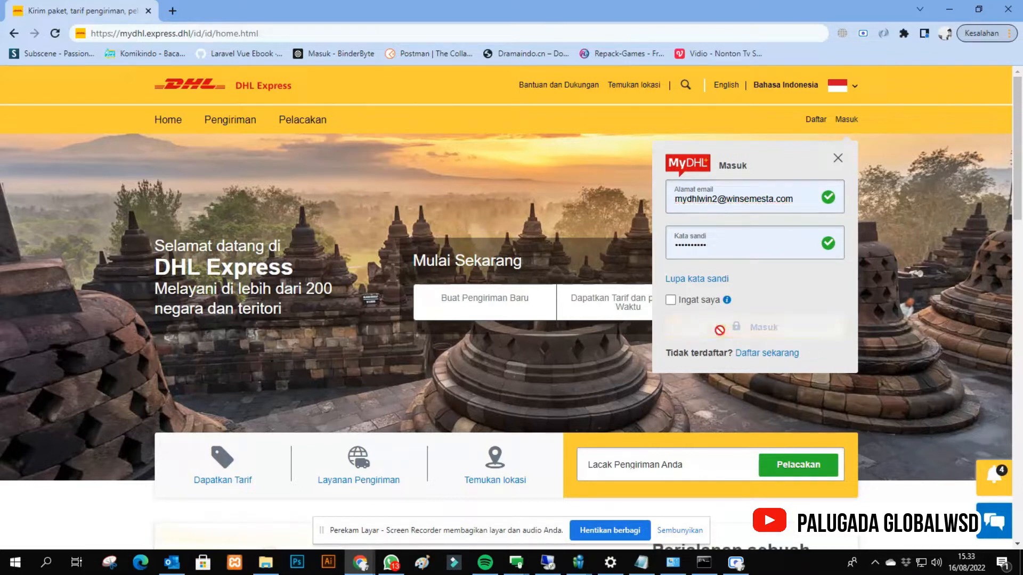
pyautogui.click(801, 355)
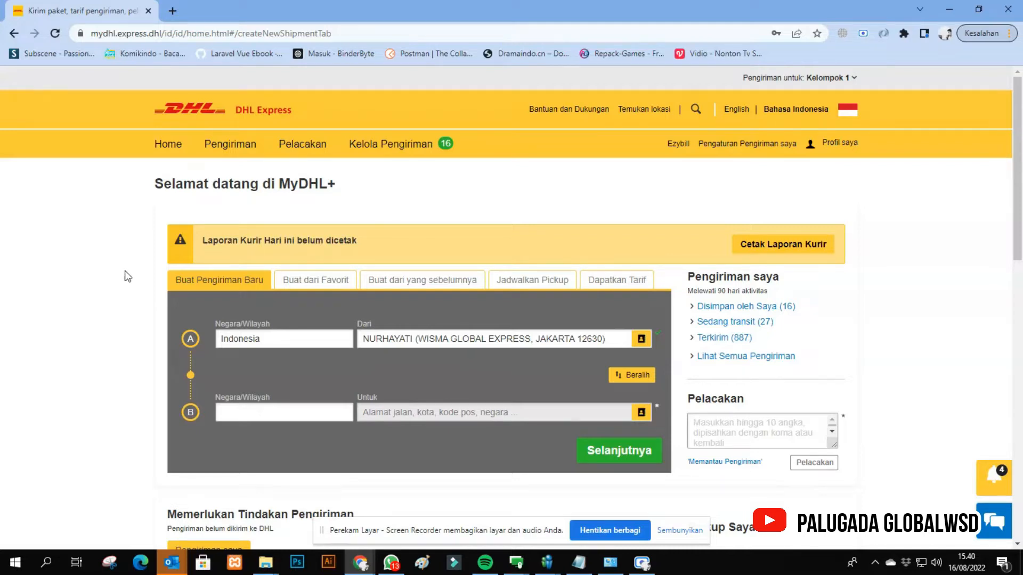
# - Open the form for creating a new shipment (Buat Pengiriman)
pyautogui.click(230, 148)
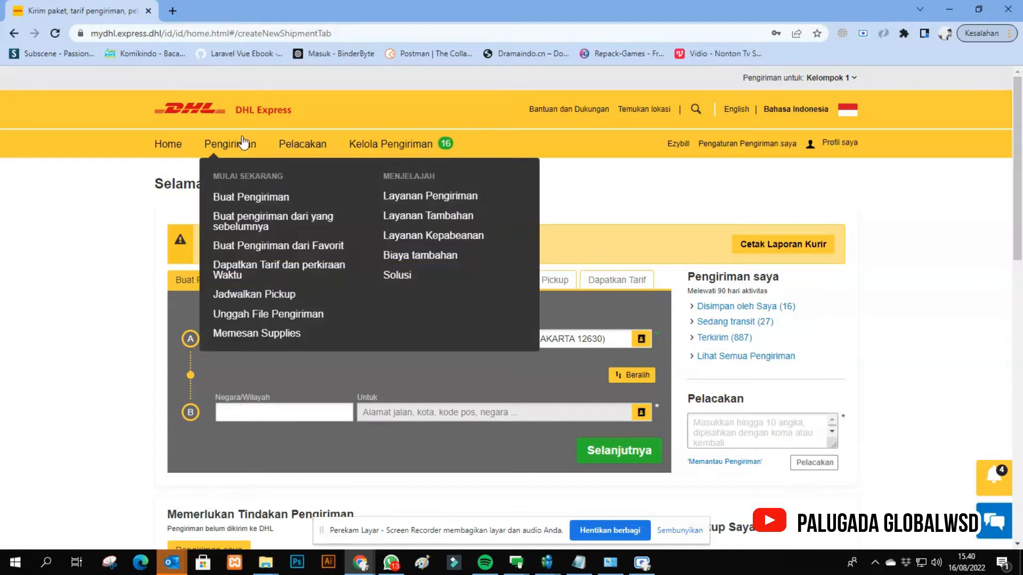
pyautogui.click(257, 203)
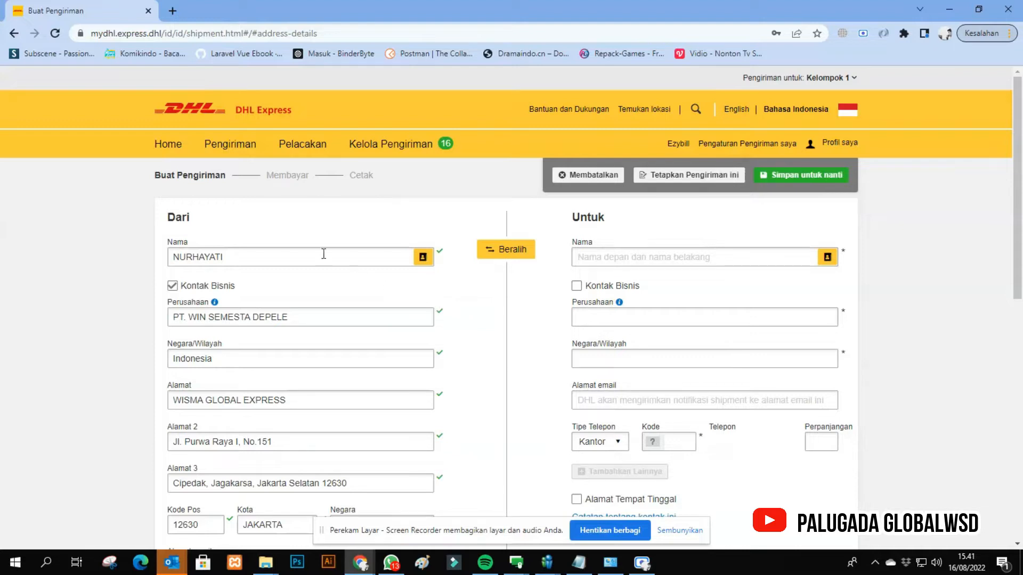
# - Review the sender's prefilled name, company, country, address lines, postal code and city
pyautogui.click(288, 258)
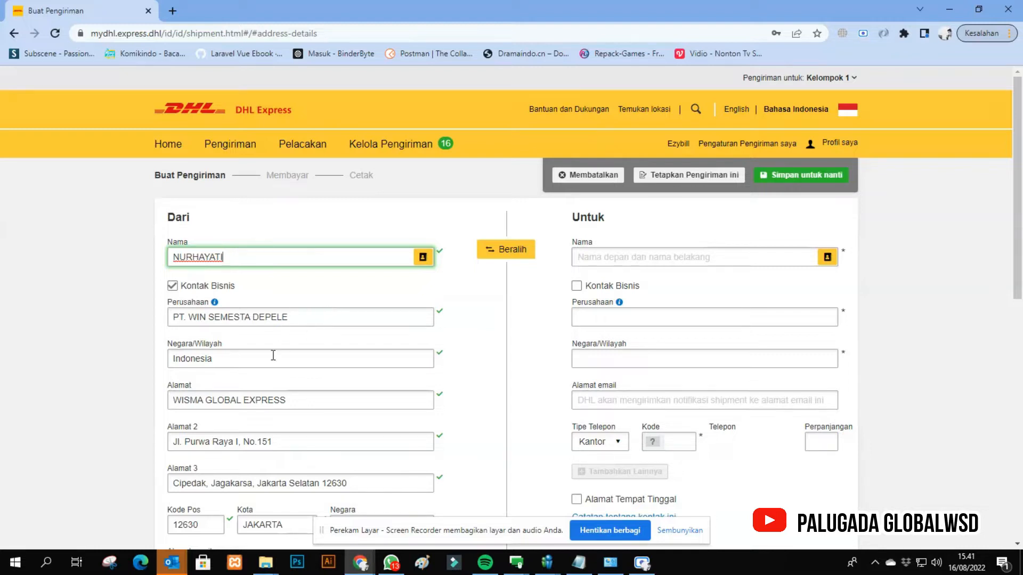
pyautogui.click(224, 359)
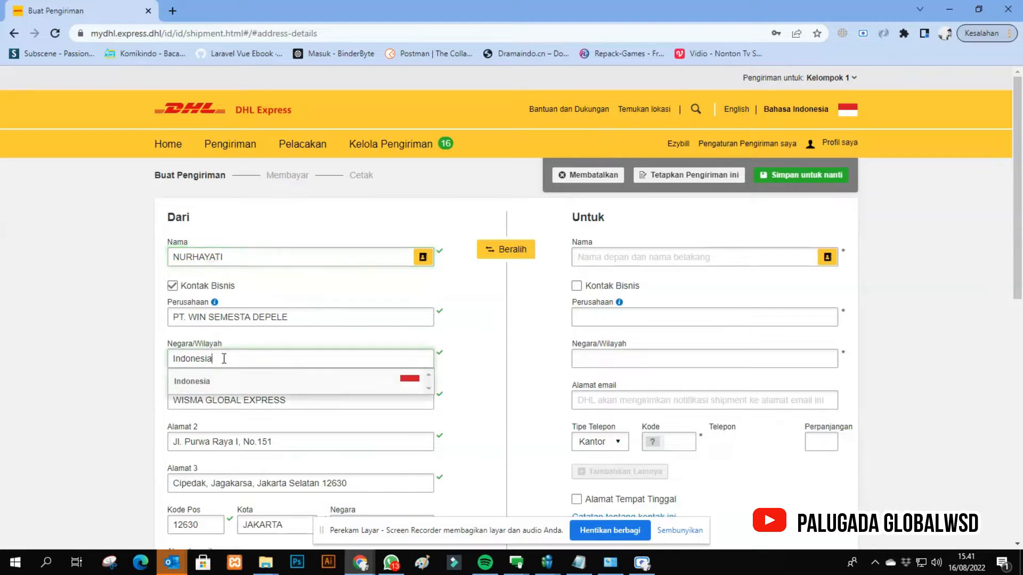
pyautogui.click(106, 359)
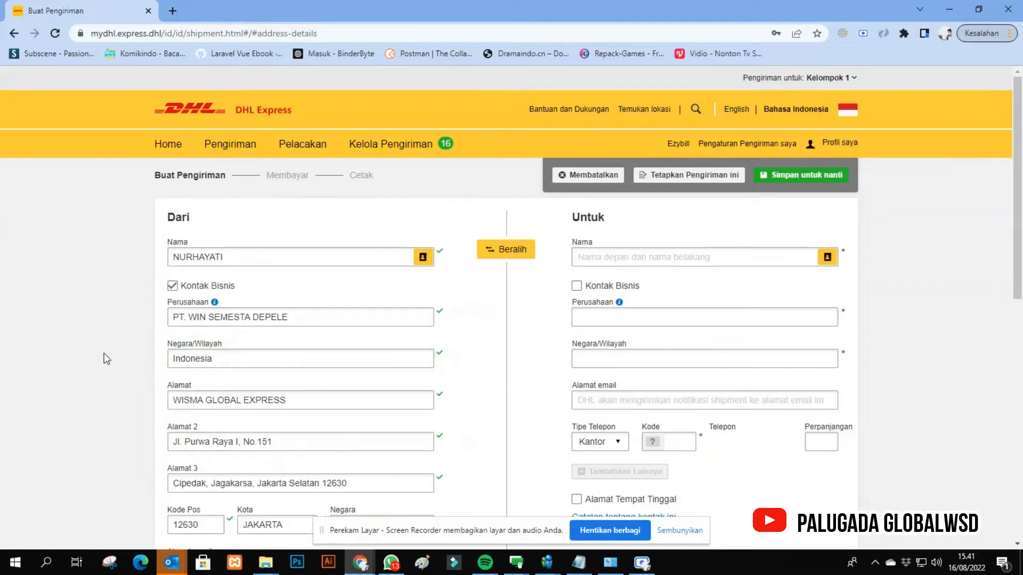
pyautogui.scroll(-1, 229, 359)
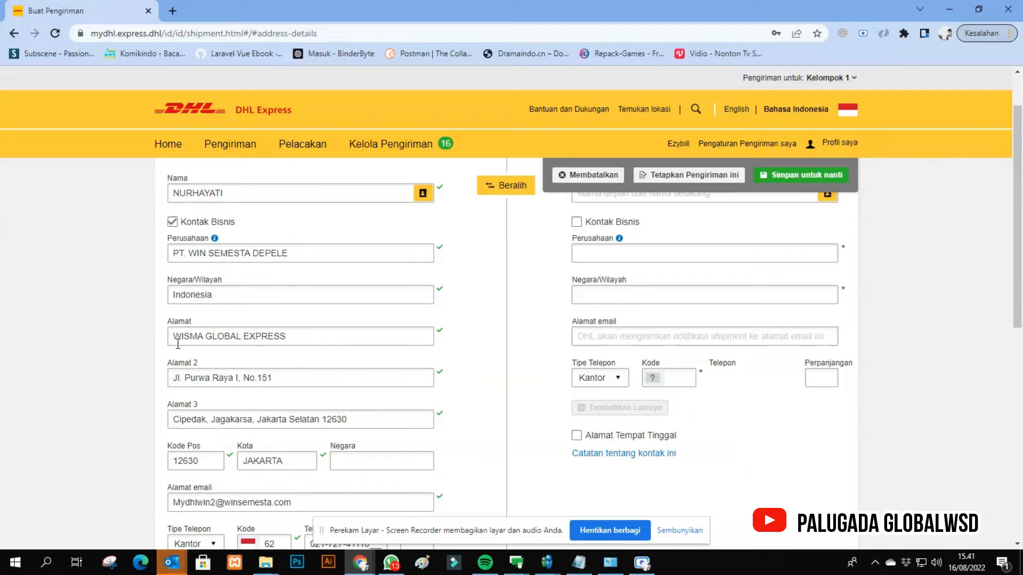
pyautogui.moveTo(175, 337); pyautogui.dragTo(303, 337)
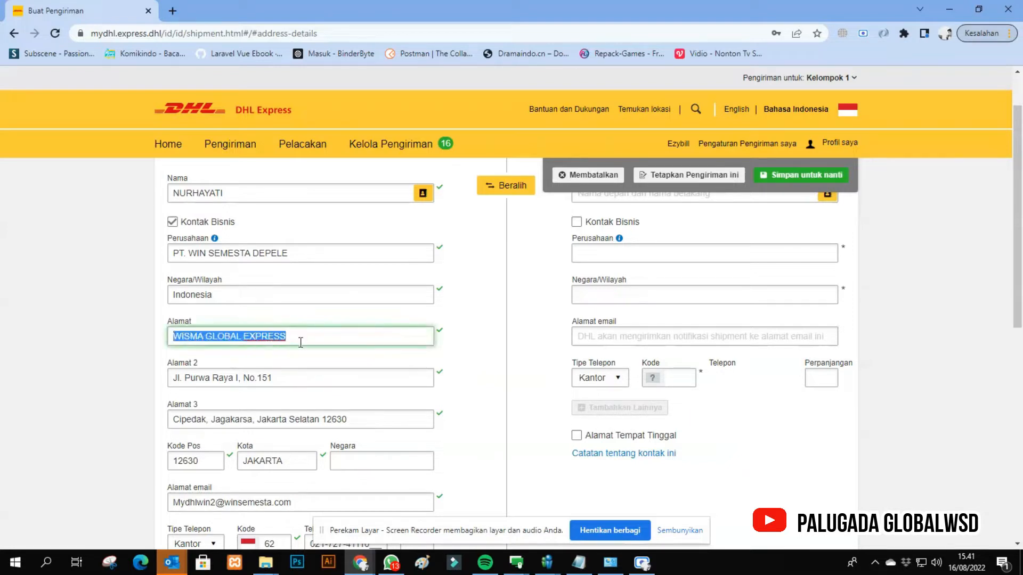
pyautogui.click(213, 365)
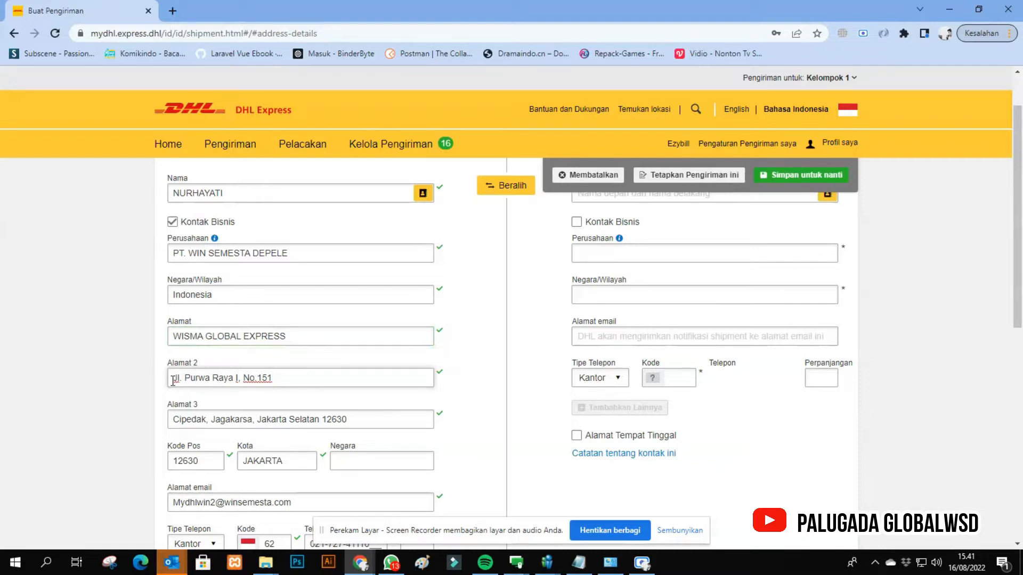
pyautogui.click(85, 349)
pyautogui.moveTo(172, 377); pyautogui.dragTo(261, 379)
pyautogui.click(118, 350)
pyautogui.scroll(-1, 173, 356)
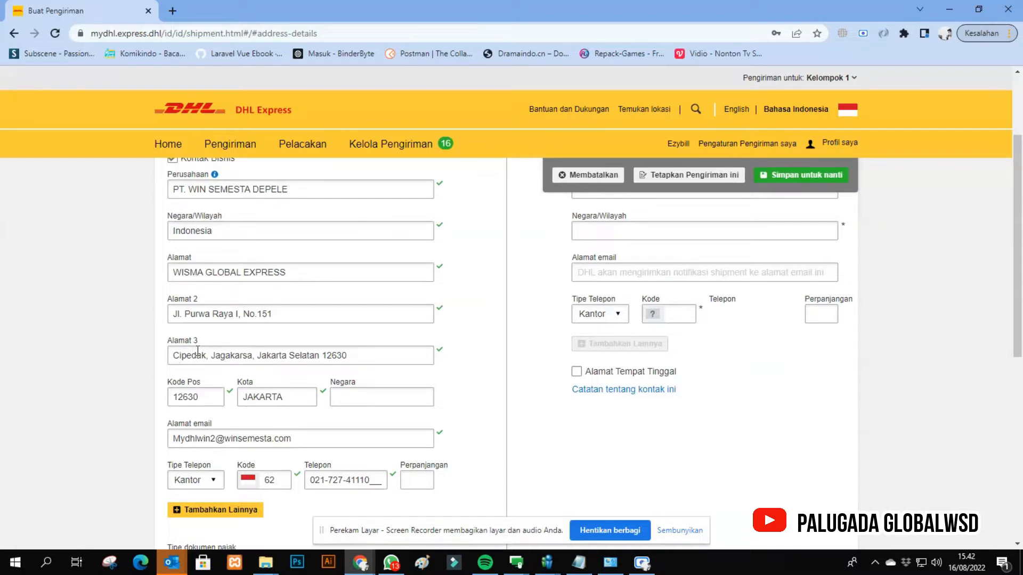
pyautogui.scroll(-1, 201, 350)
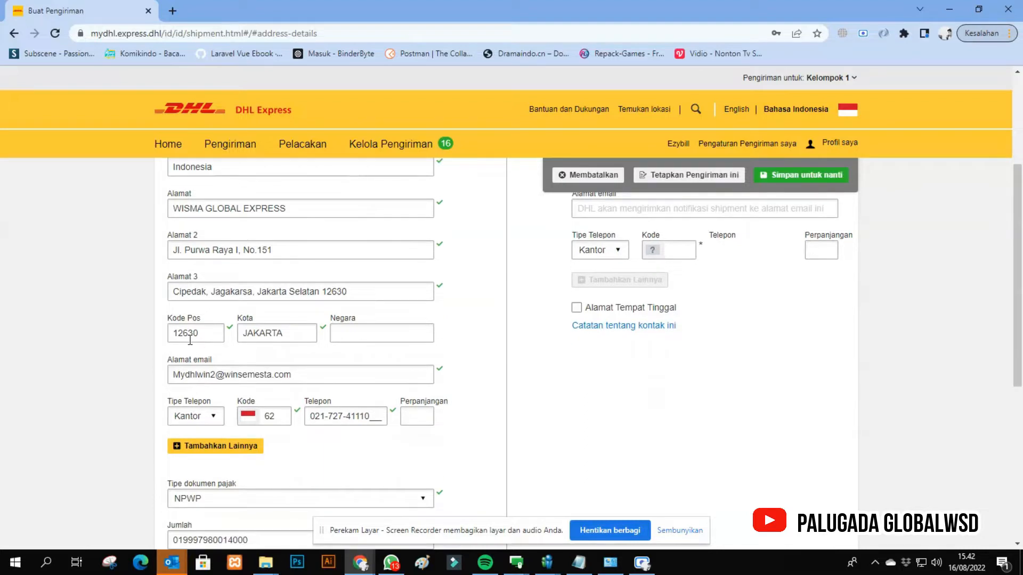
# - Fill in the sender's empty Negara field with Indonesia, starting with a capital I
pyautogui.click(354, 331)
pyautogui.write('indonesia')
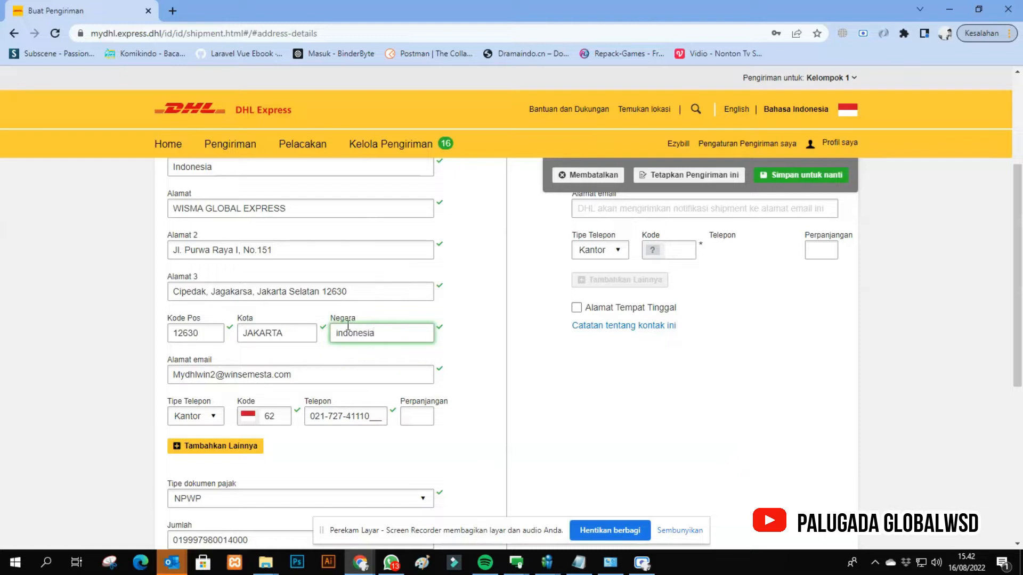
pyautogui.click(338, 334)
pyautogui.press('Delete')
pyautogui.write('I')
pyautogui.click(338, 366)
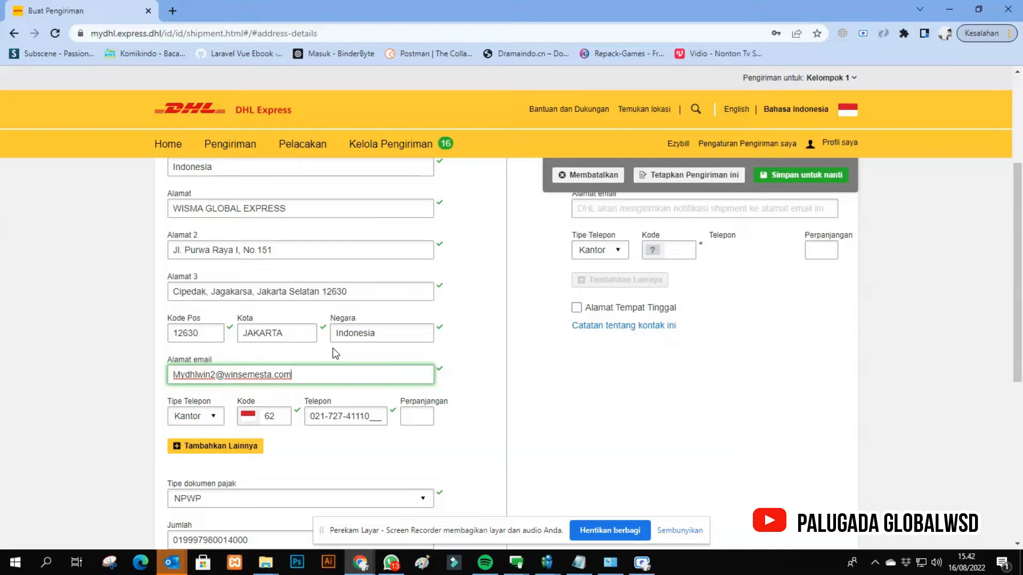
# - Check the sender's e-mail address and telephone details against the rest of the sender address
pyautogui.moveTo(301, 374); pyautogui.dragTo(151, 366)
pyautogui.scroll(1, 150, 366)
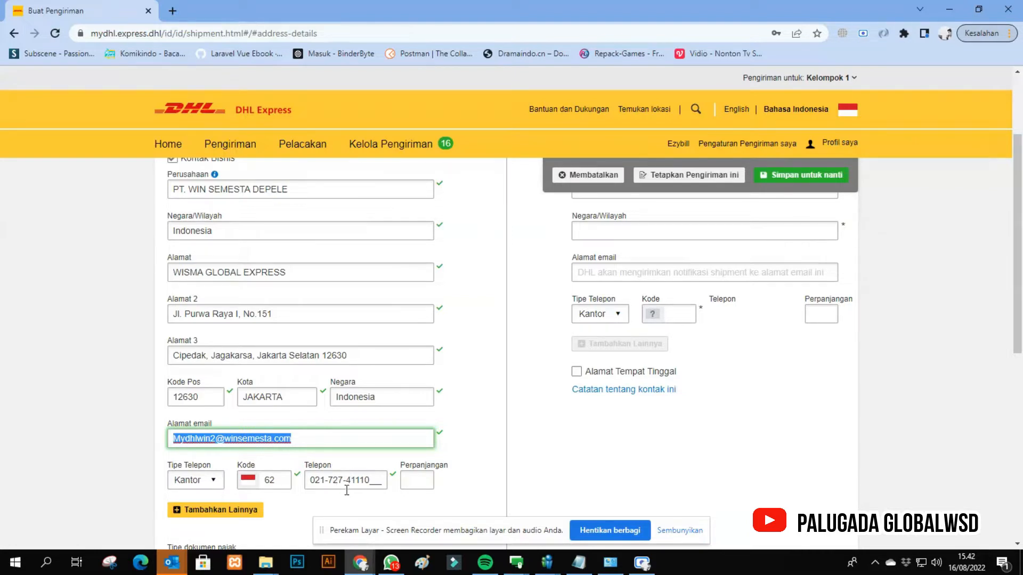
pyautogui.click(159, 377)
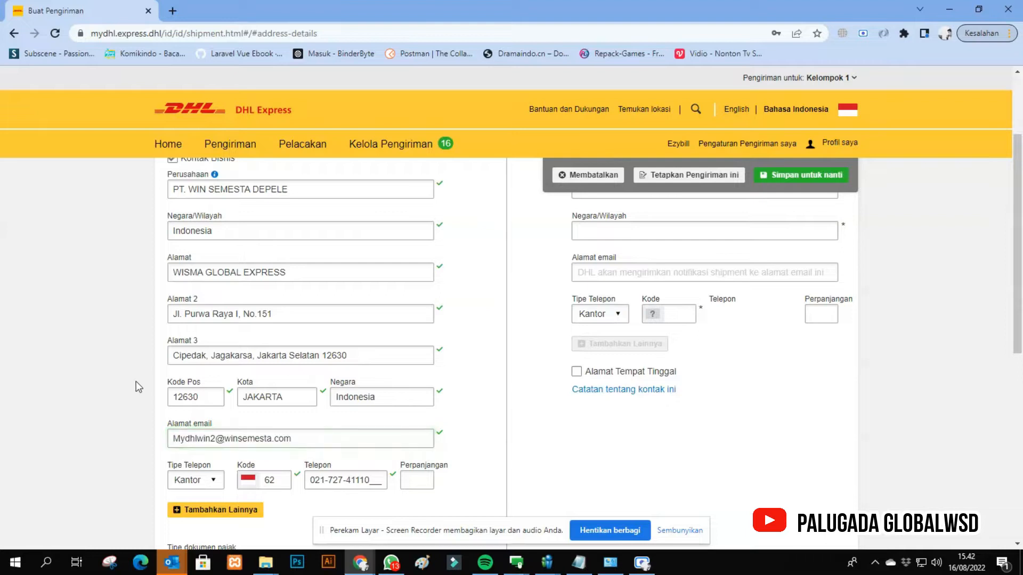
pyautogui.scroll(1, 167, 338)
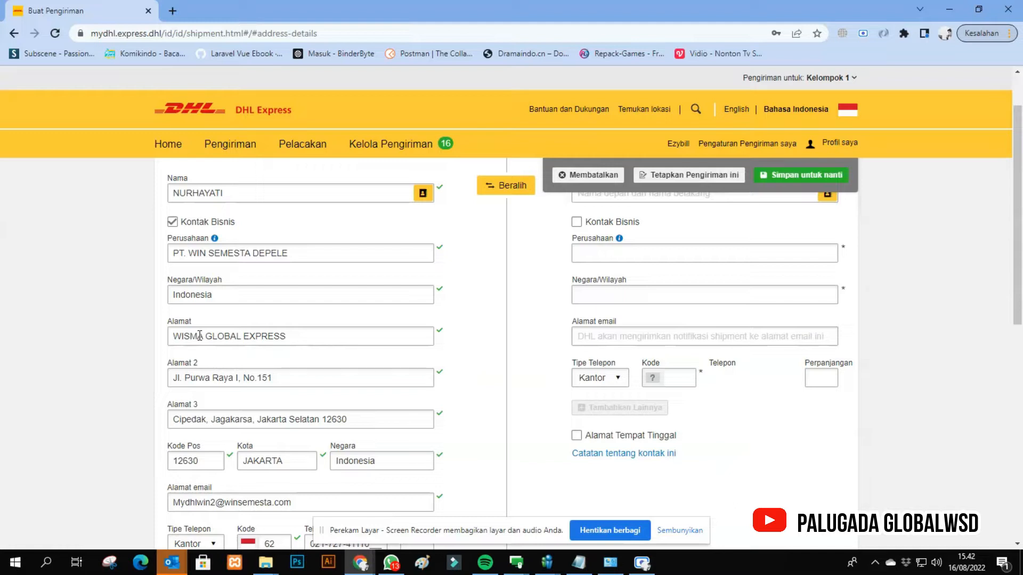
# - Select NPWP as the sender's tax document type and check the tax document number
pyautogui.scroll(-2, 199, 336)
pyautogui.scroll(-2, 199, 335)
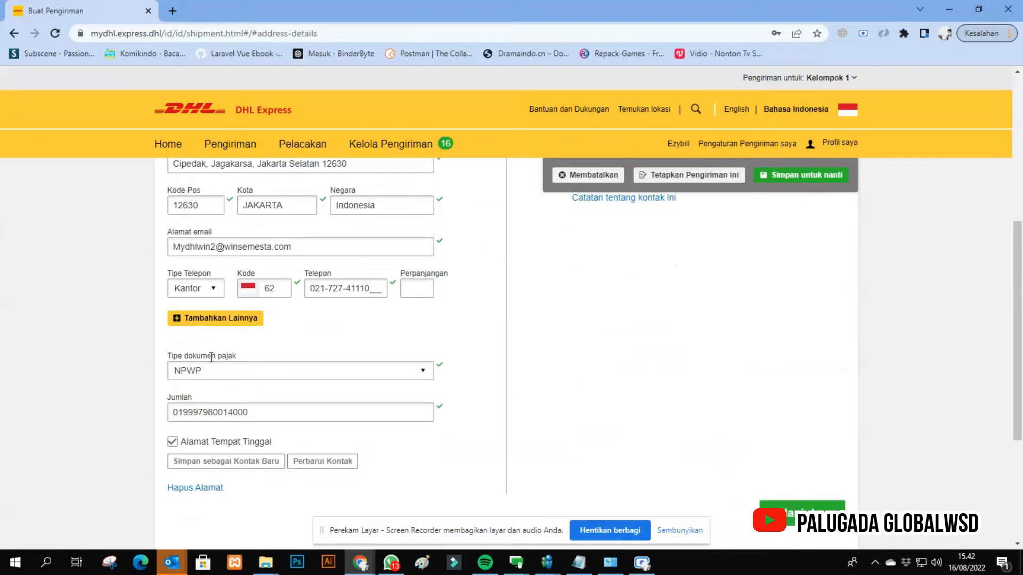
pyautogui.click(233, 364)
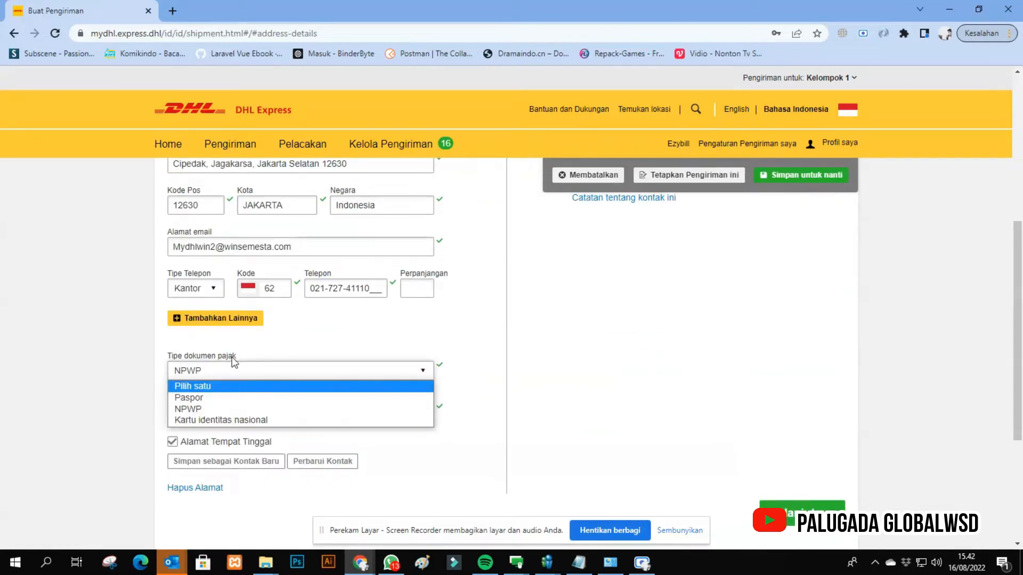
pyautogui.click(262, 413)
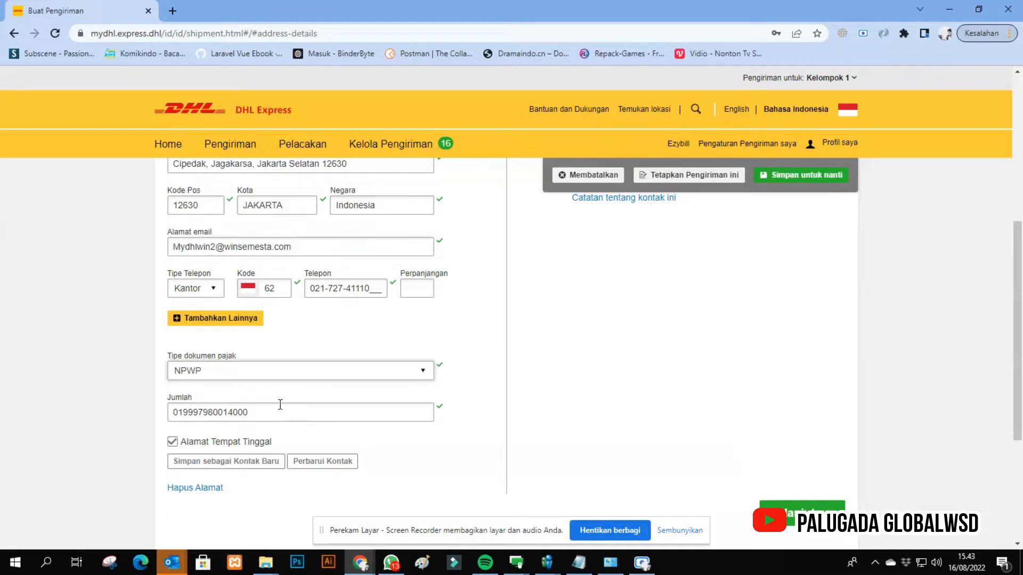
pyautogui.moveTo(282, 411); pyautogui.dragTo(170, 412)
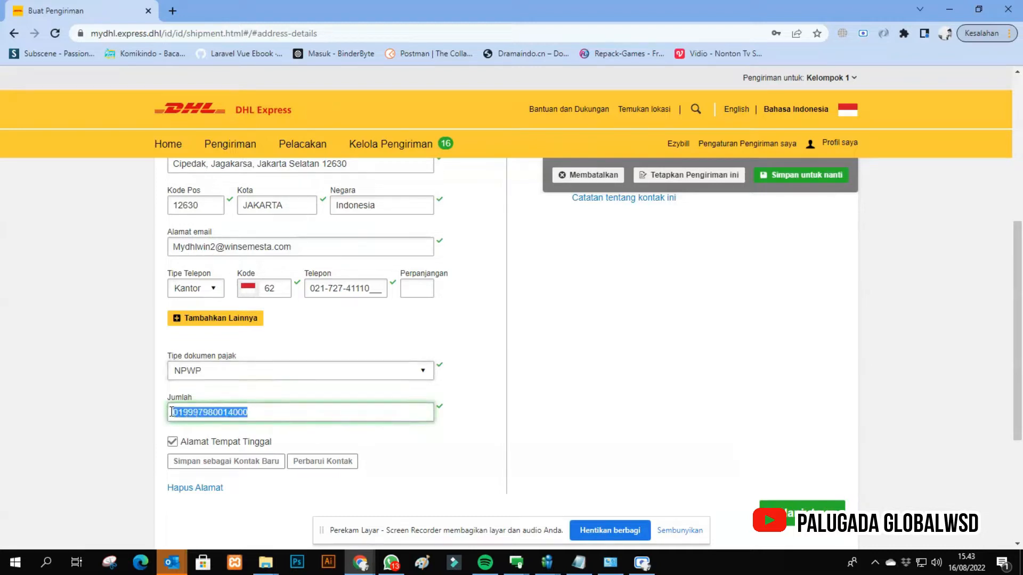
pyautogui.click(92, 437)
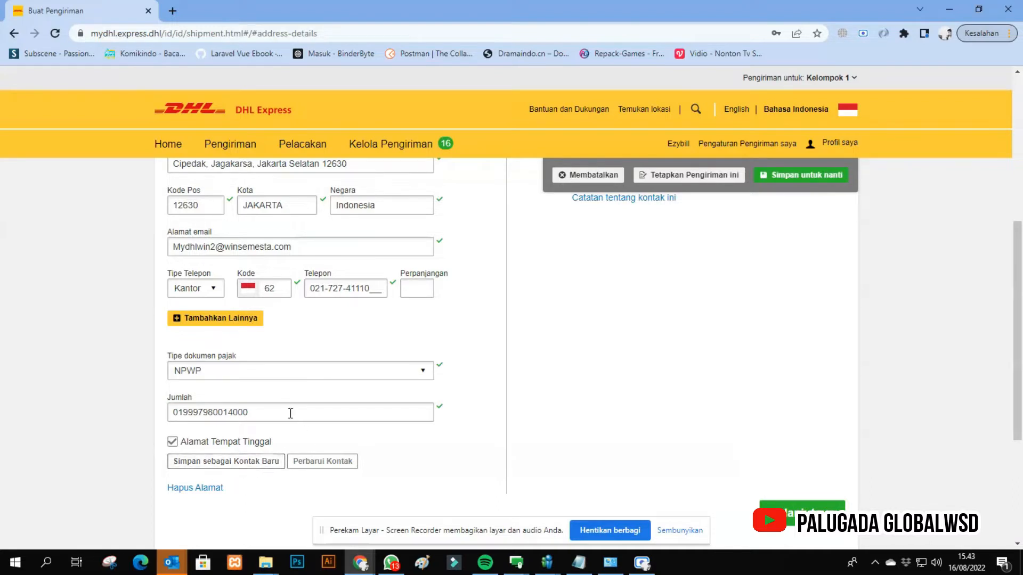
# - Fill in the recipient's name with title and surname in the Untuk form, without adopting the suggested address-book contact
pyautogui.scroll(6, 290, 413)
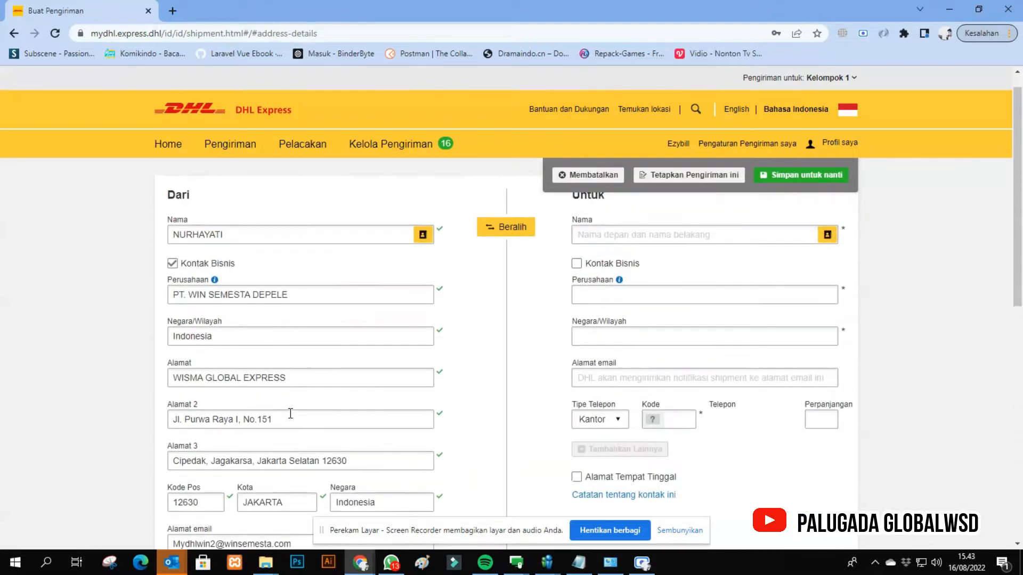
pyautogui.scroll(-2, 291, 418)
pyautogui.scroll(2, 290, 419)
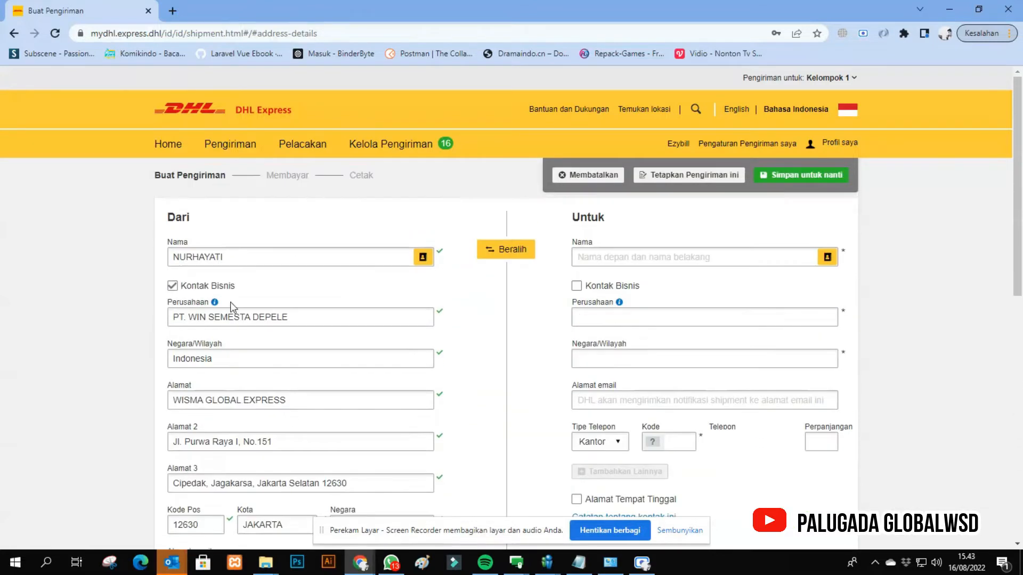
pyautogui.scroll(-4, 233, 301)
pyautogui.scroll(3, 406, 378)
pyautogui.click(712, 256)
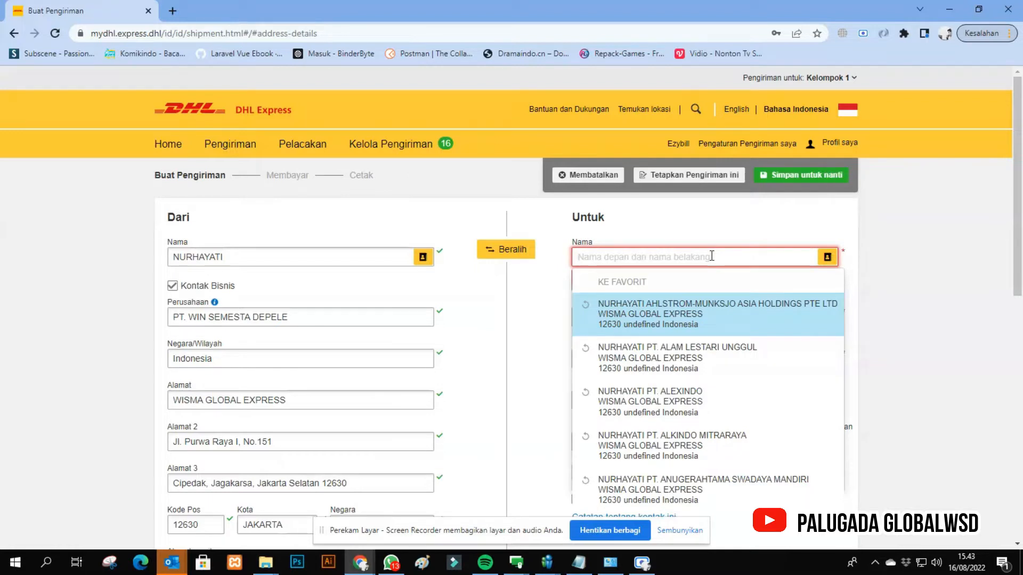
pyautogui.write('Ms. ')
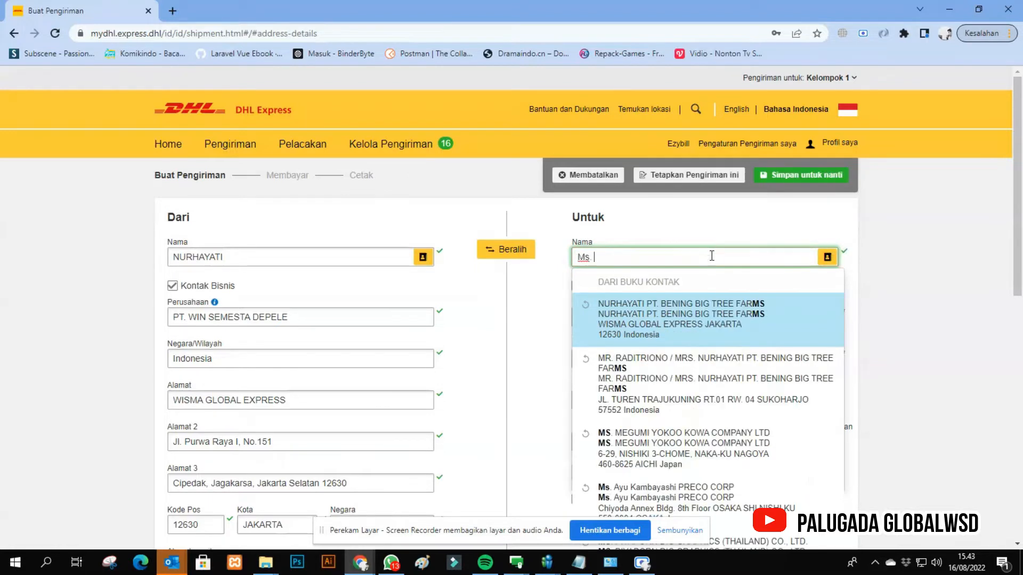
pyautogui.write('Nguyen')
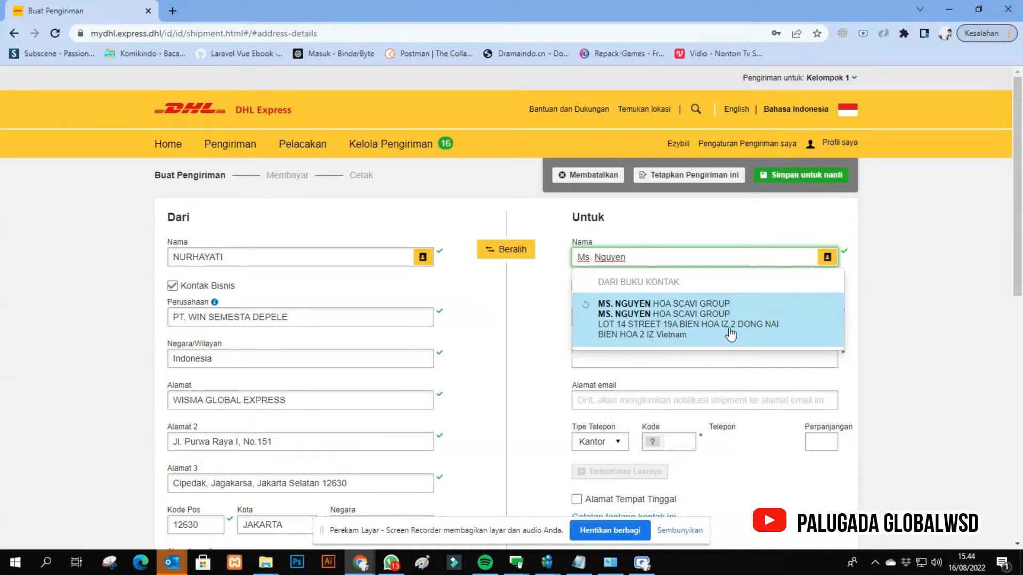
pyautogui.click(515, 366)
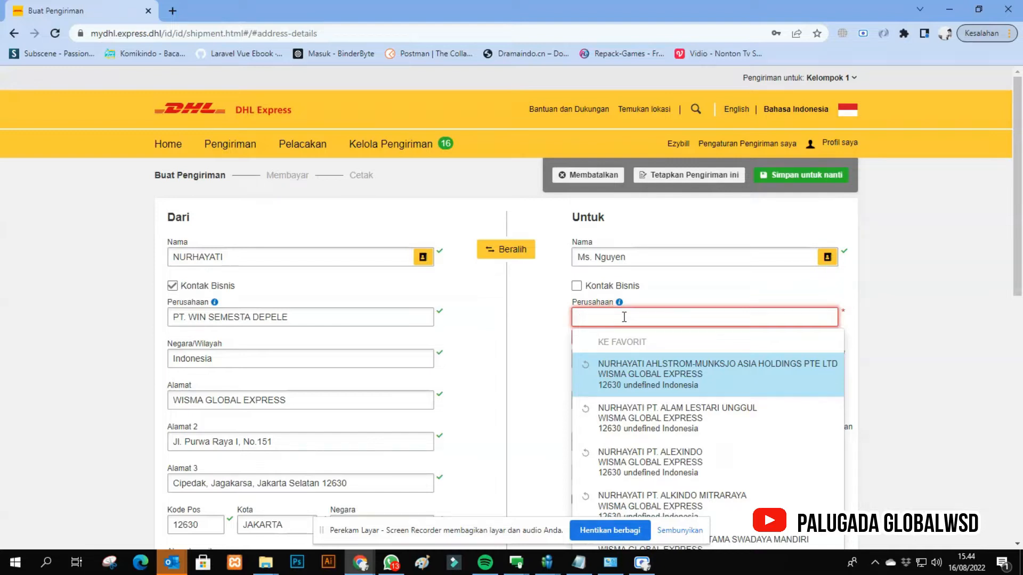
# - Enter SCAVI GROUP as the recipient's company without adopting the suggested contact
pyautogui.write('SCA')
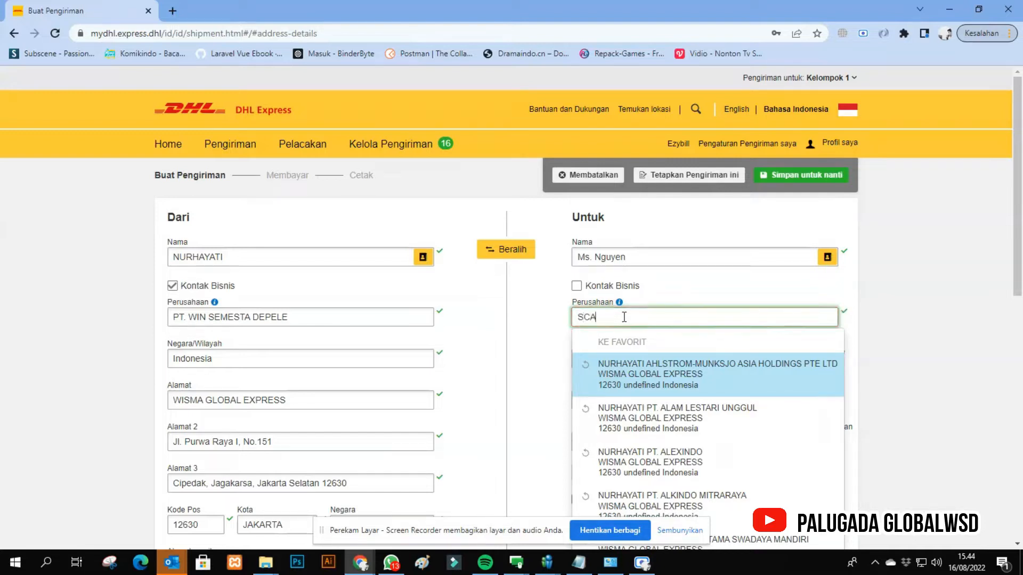
pyautogui.write('VI GROUP')
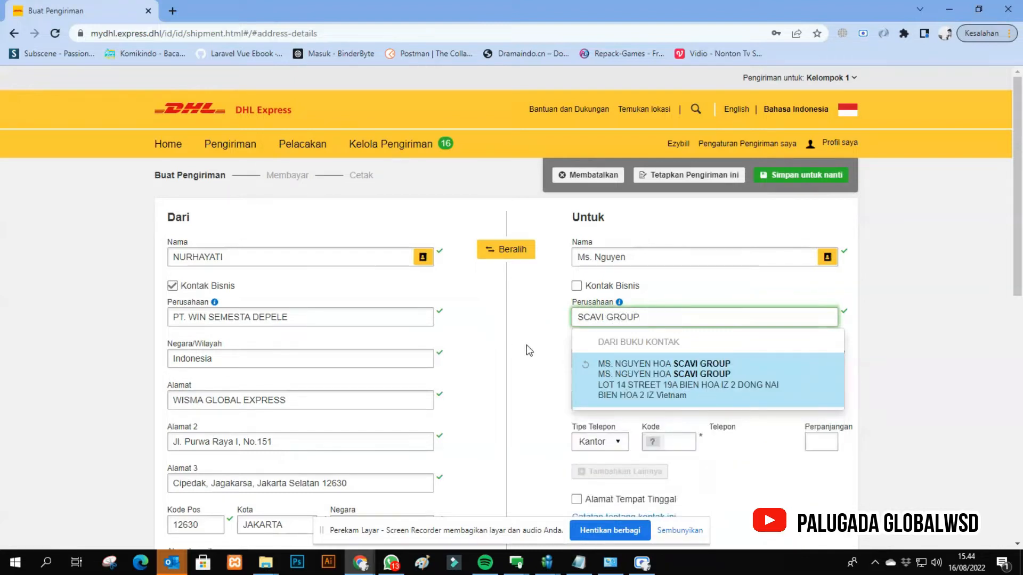
pyautogui.click(787, 282)
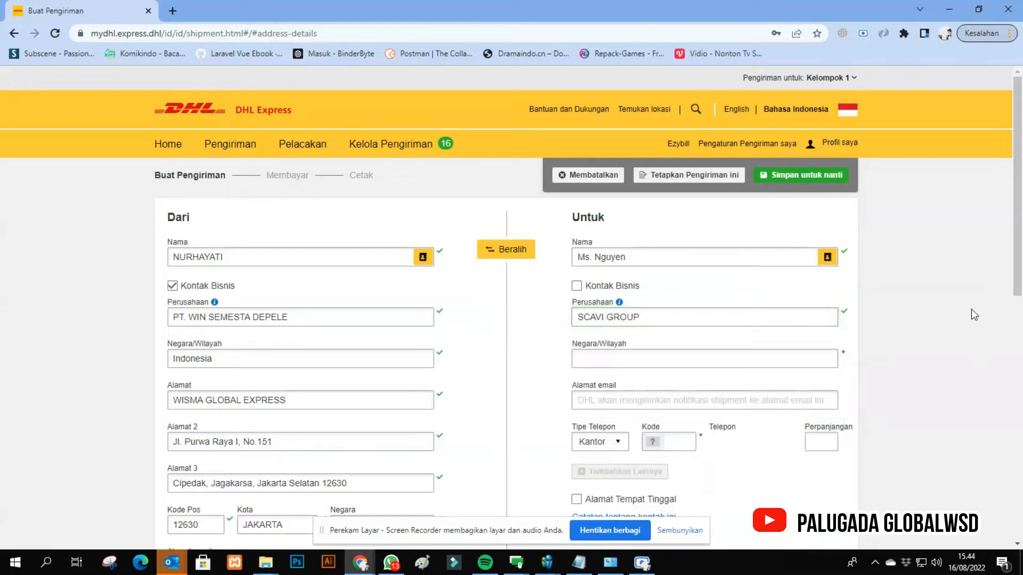
# - Select Vietnam as the recipient's country or region
pyautogui.click(719, 359)
pyautogui.write('VIETNAM')
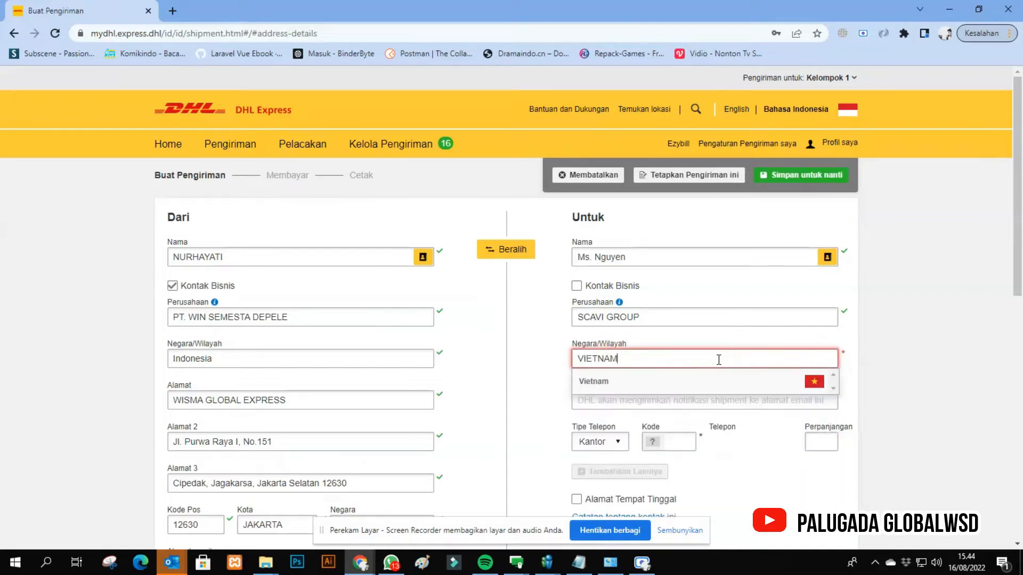
pyautogui.click(705, 384)
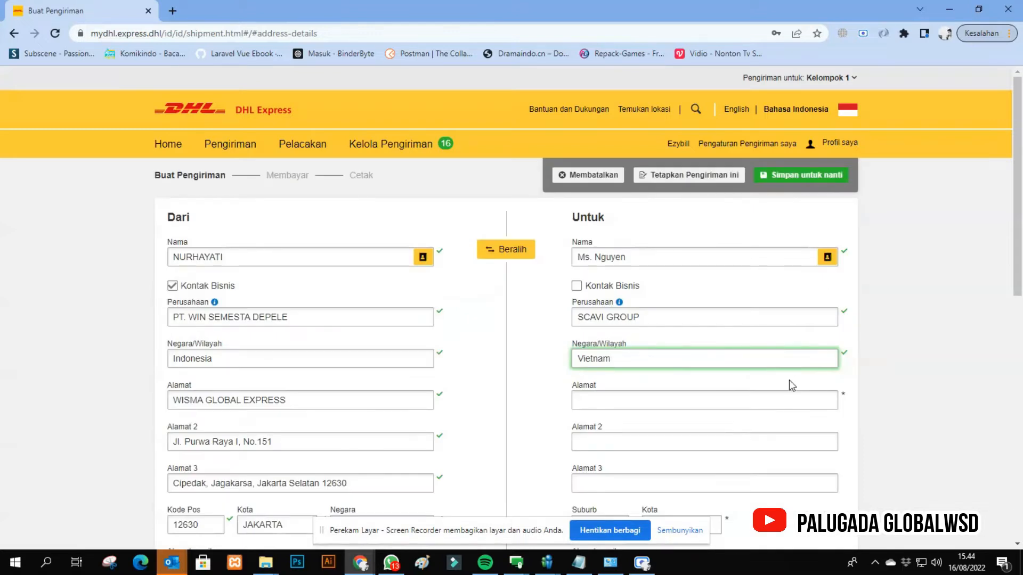
# - Fill in the recipient's first address line with the lot, street and industrial zone, leaving the suggested addresses unused
pyautogui.scroll(-1, 792, 343)
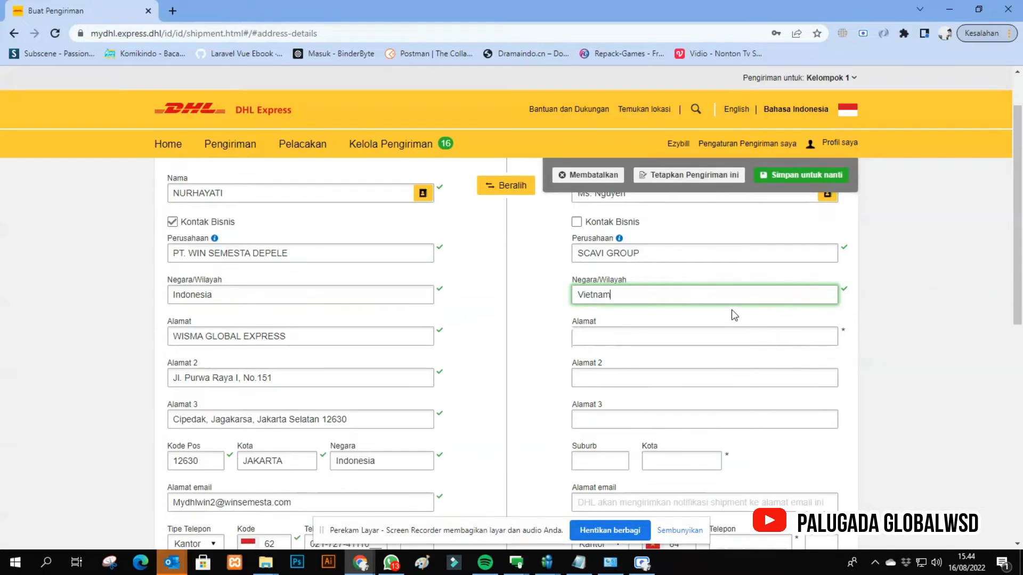
pyautogui.click(689, 334)
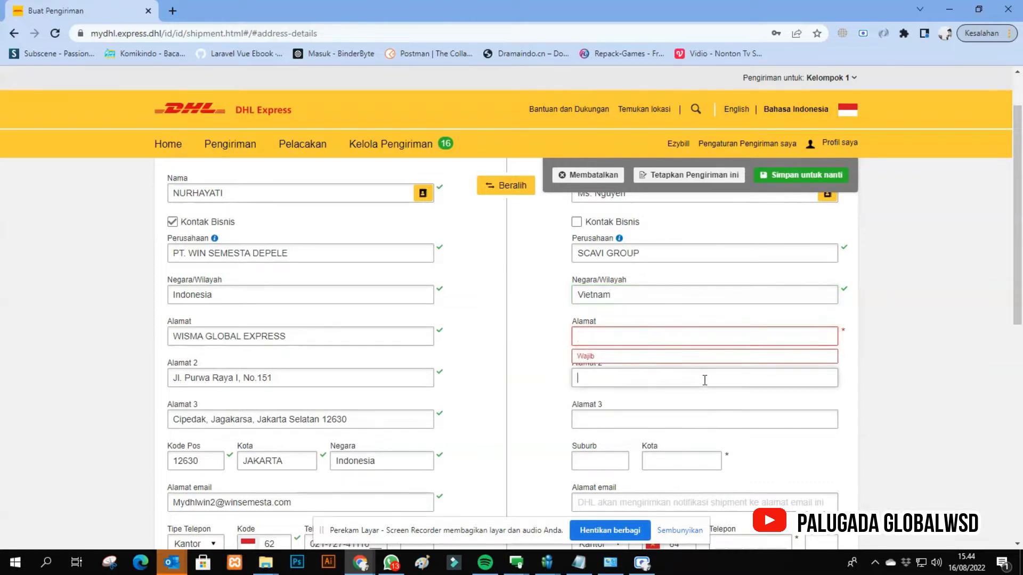
pyautogui.click(703, 331)
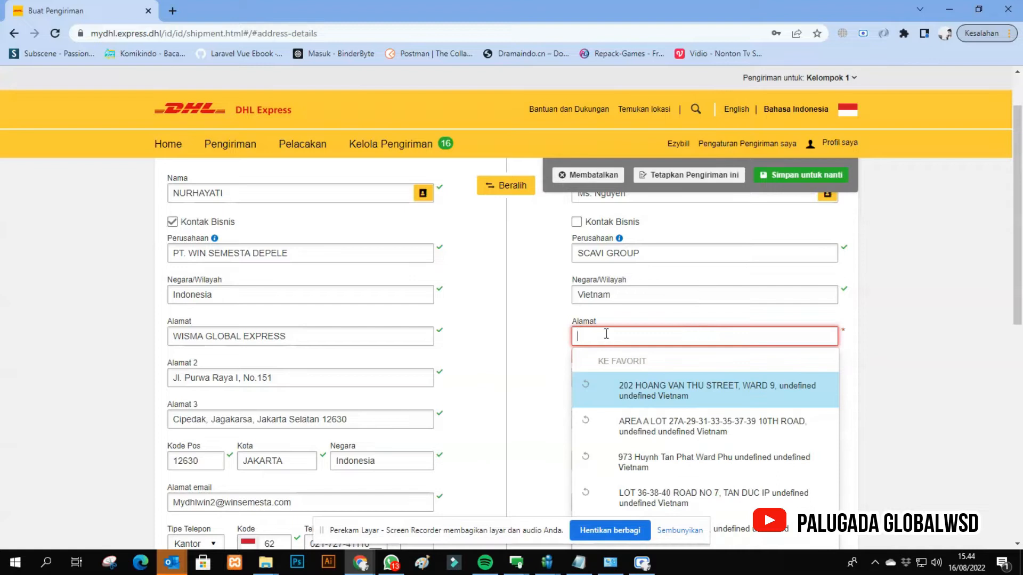
pyautogui.click(552, 335)
pyautogui.click(654, 344)
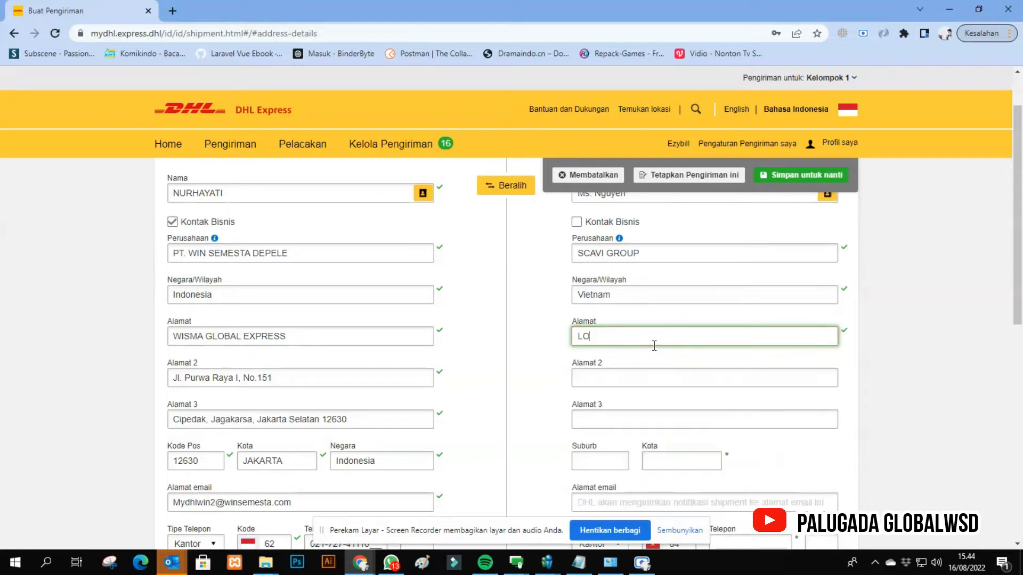
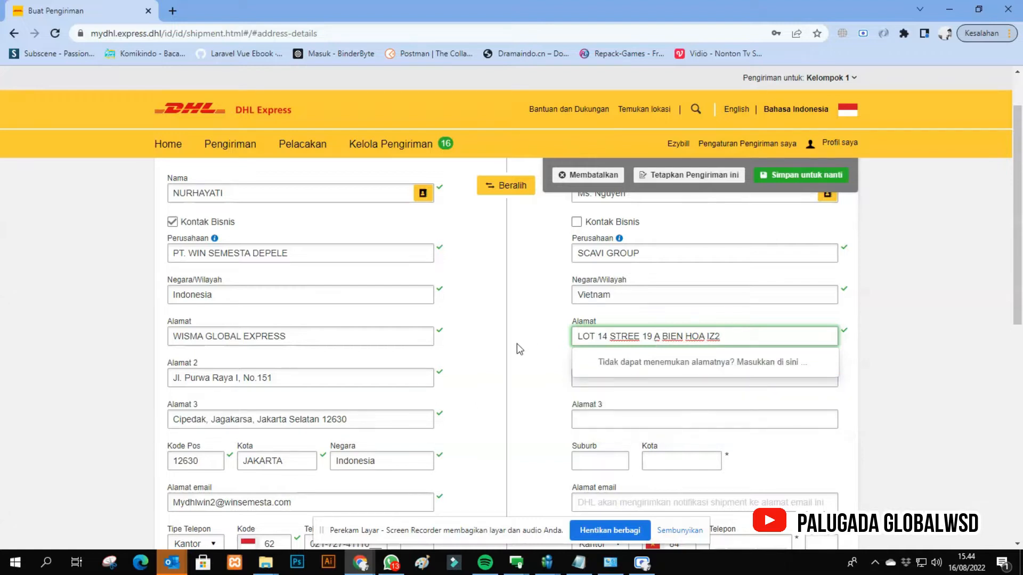
pyautogui.click(461, 377)
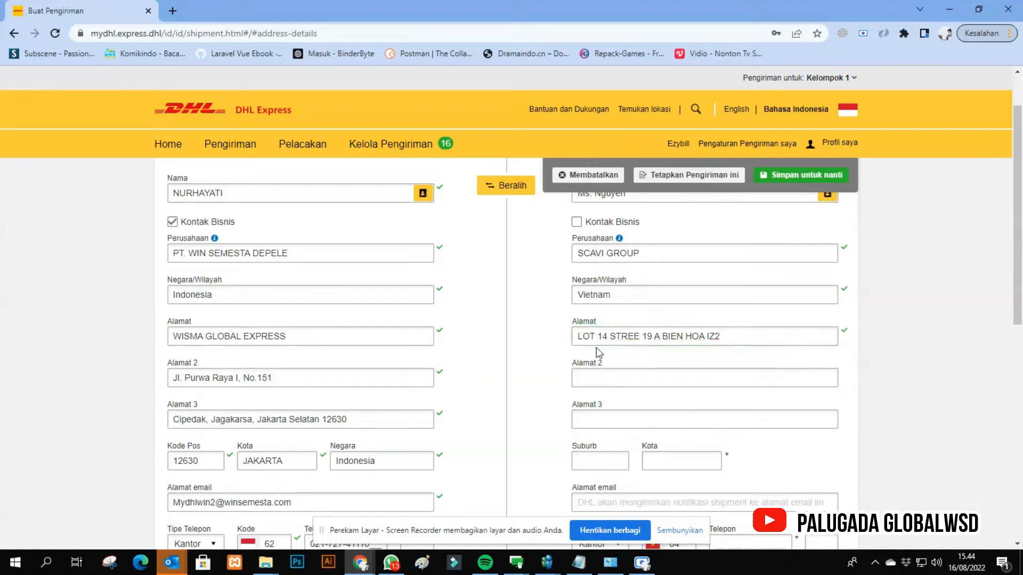
# - Correct the spelling of the word STREET in the recipient's first address line
pyautogui.click(640, 336)
pyautogui.write('T')
pyautogui.click(478, 377)
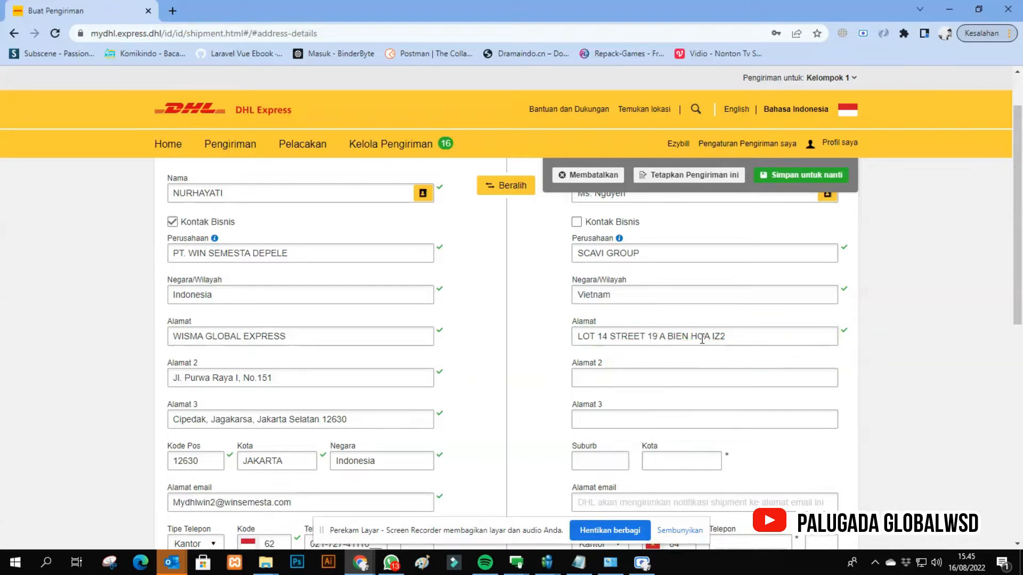
# - Fill in the recipient's second address line with the province and country, leaving the third address line empty
pyautogui.click(641, 379)
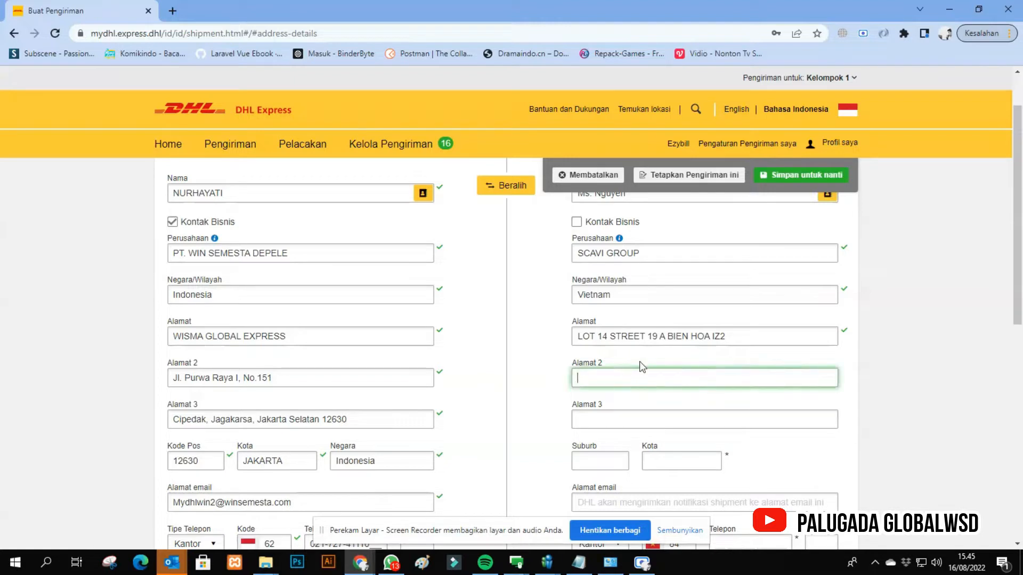
pyautogui.write('DONG')
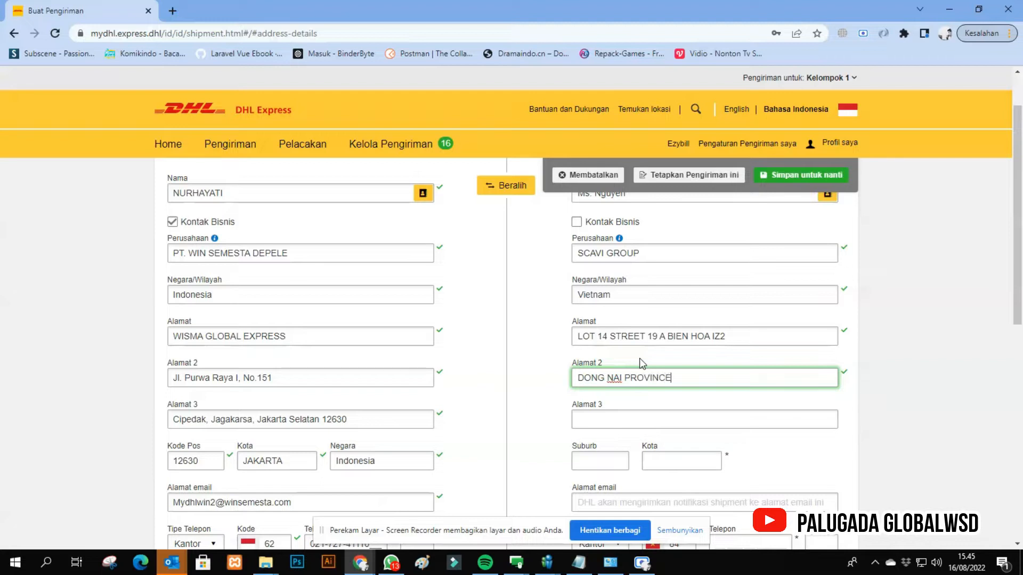
pyautogui.write('NAI PROVINCE VIETNAM')
pyautogui.scroll(-1, 639, 357)
pyautogui.click(674, 360)
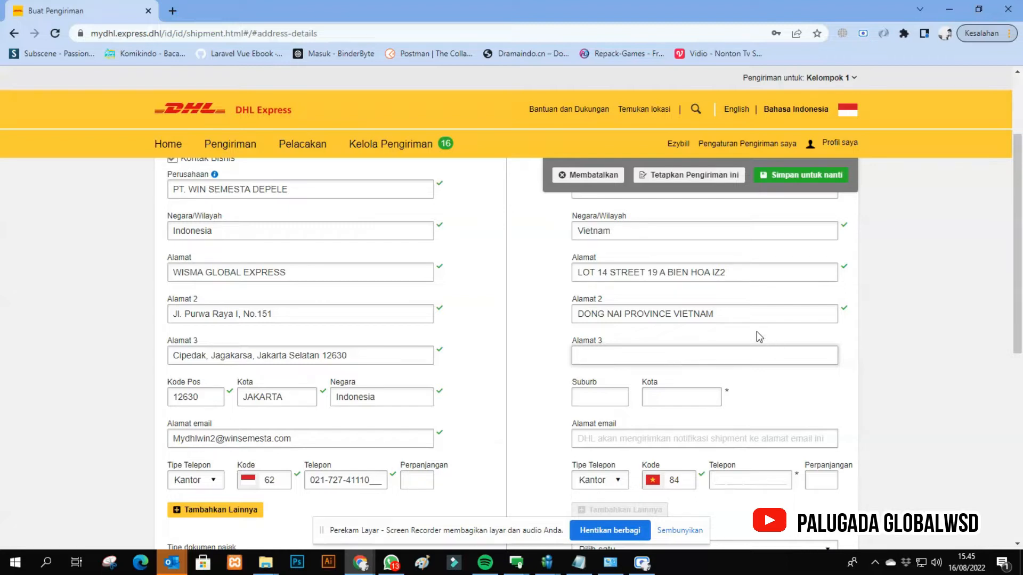
# - Look up BIEN for the recipient's suburb and choose the BIEN HOA DONG NAI suggestion to fill suburb and city
pyautogui.scroll(-1, 720, 318)
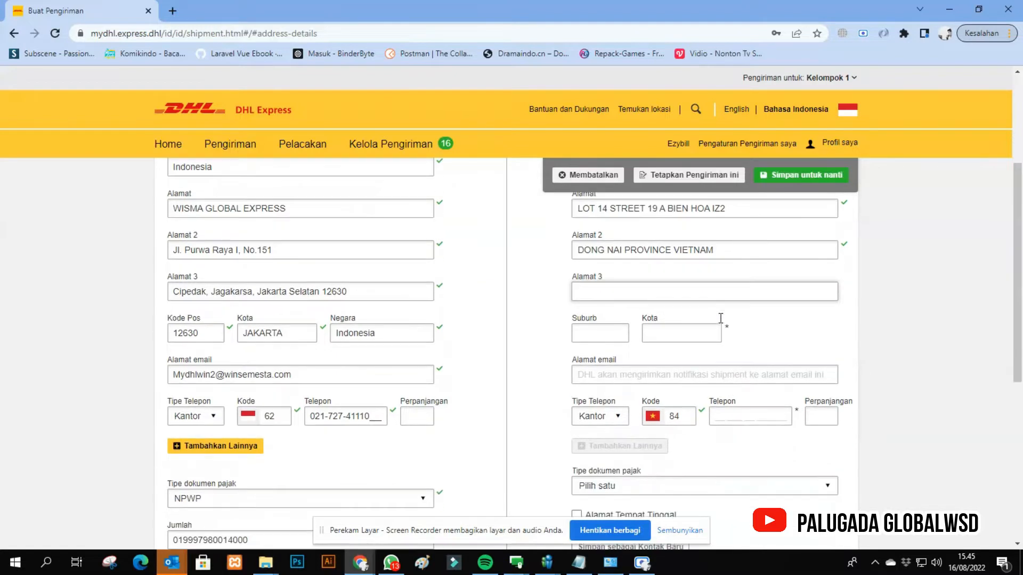
pyautogui.click(595, 338)
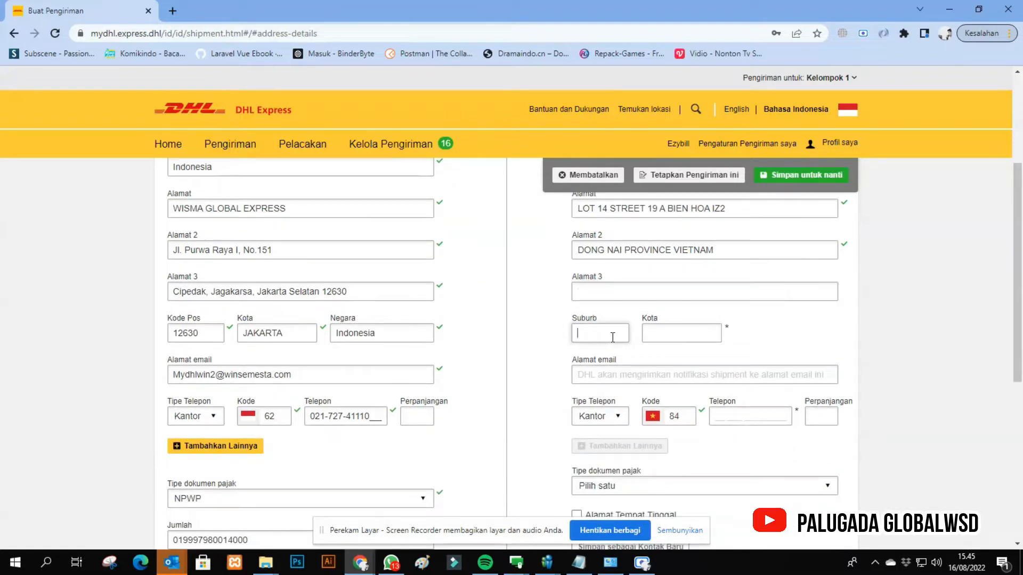
pyautogui.click(664, 330)
pyautogui.click(582, 337)
pyautogui.click(683, 335)
pyautogui.click(605, 337)
pyautogui.write('BIEN')
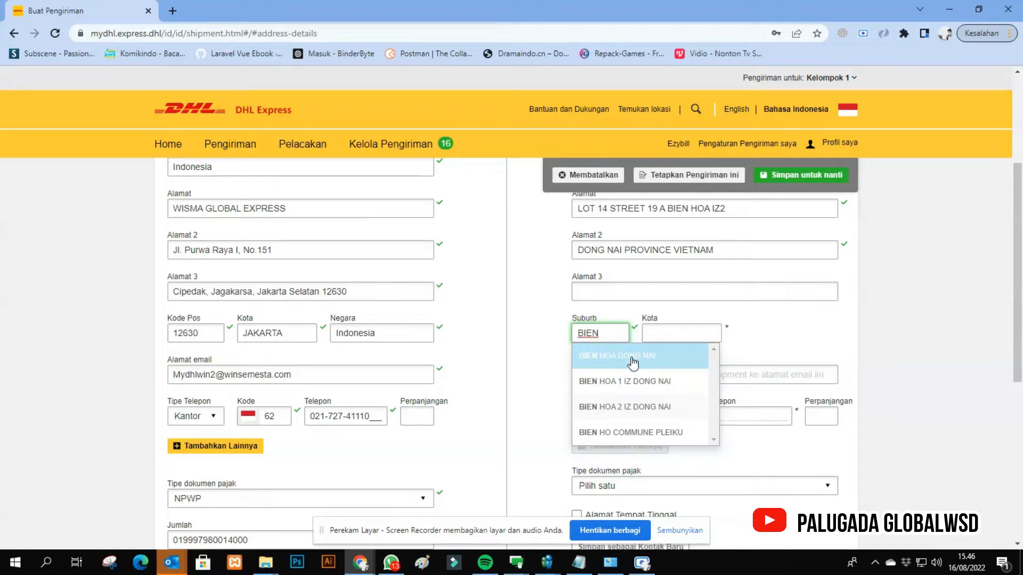
pyautogui.click(632, 362)
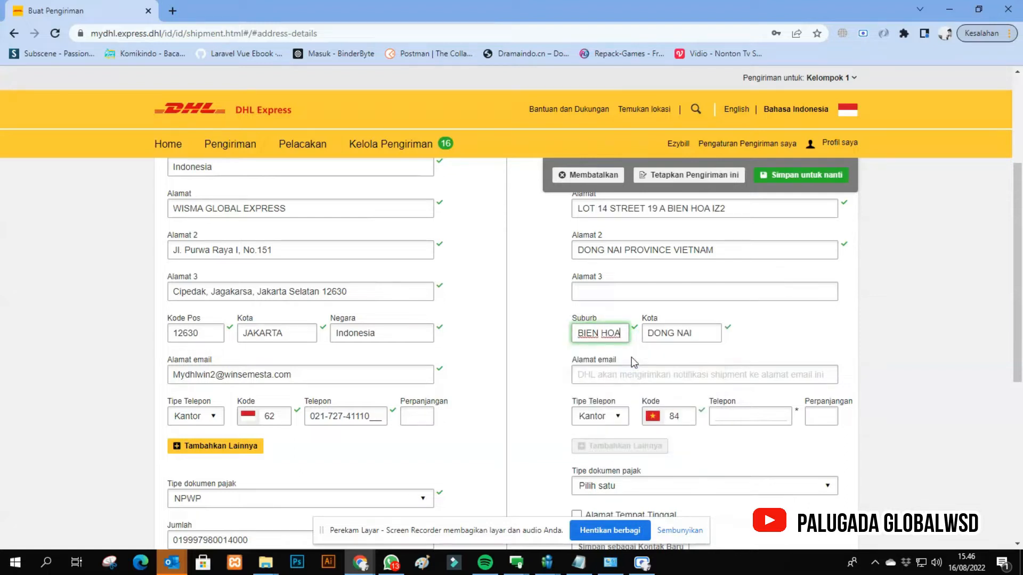
pyautogui.click(692, 334)
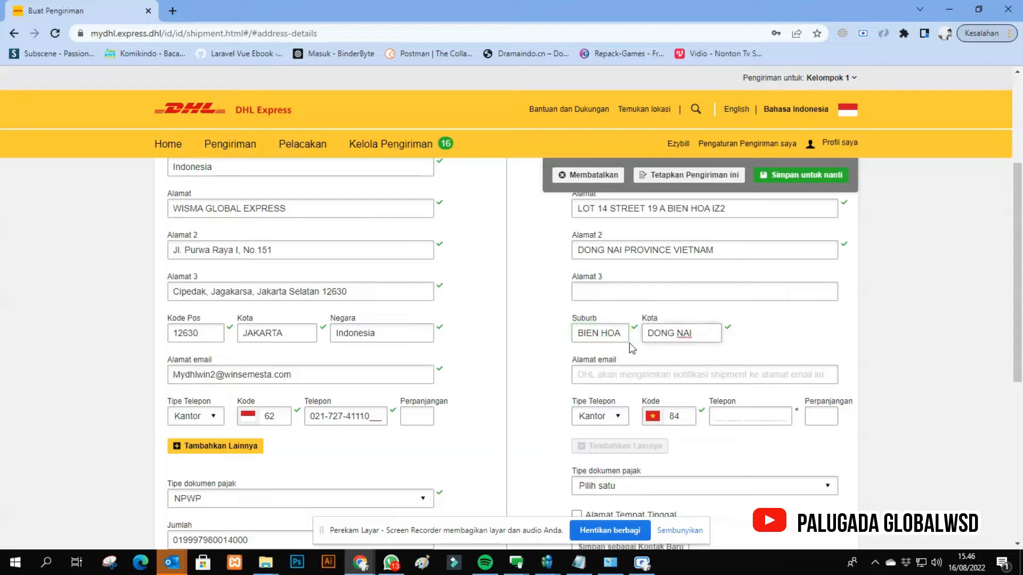
# - Fill in the recipient's e-mail address for shipment notifications
pyautogui.click(646, 375)
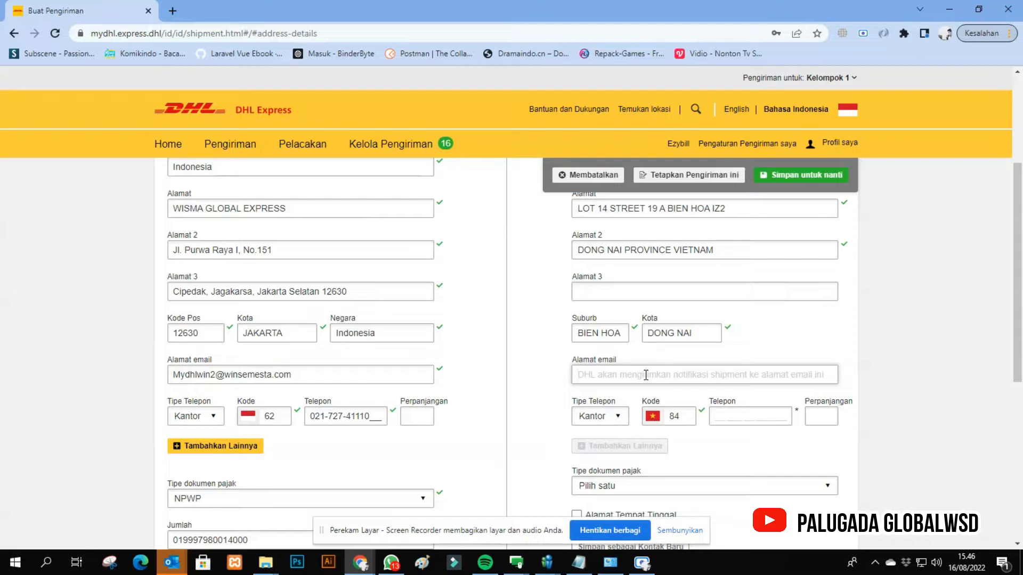
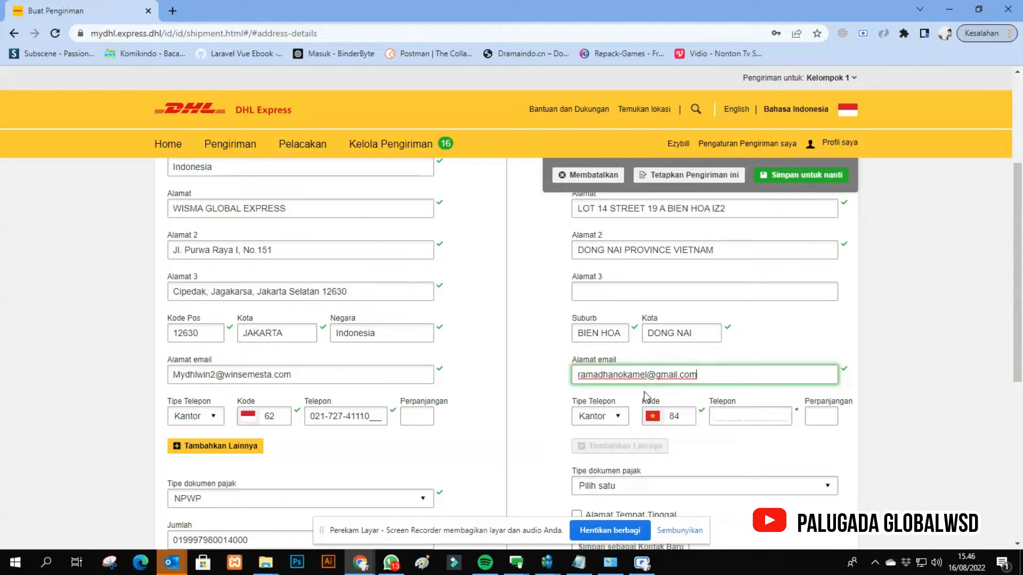
pyautogui.click(734, 462)
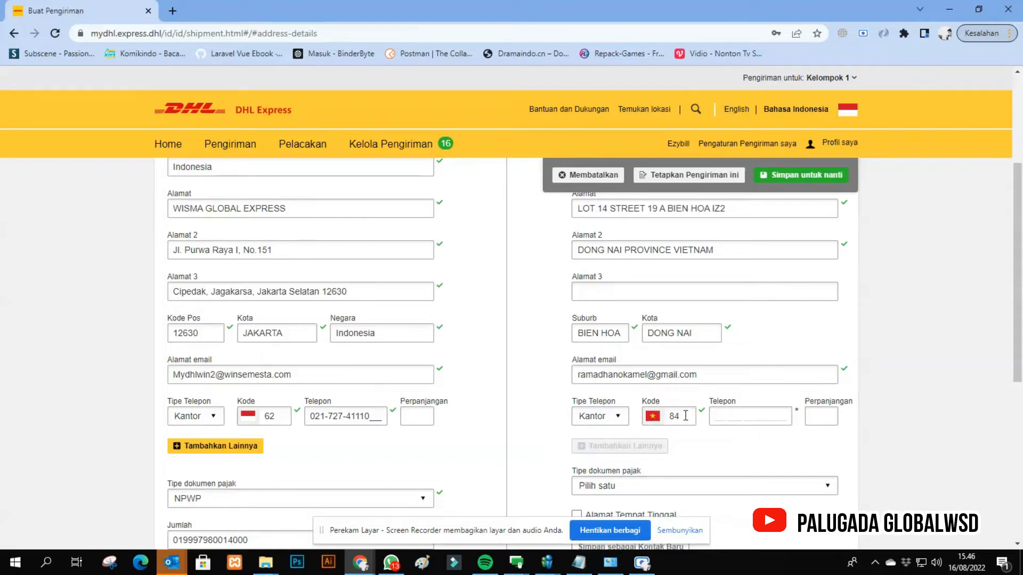
# - Fill in the recipient's office telephone number beside the Vietnam country code
pyautogui.click(710, 419)
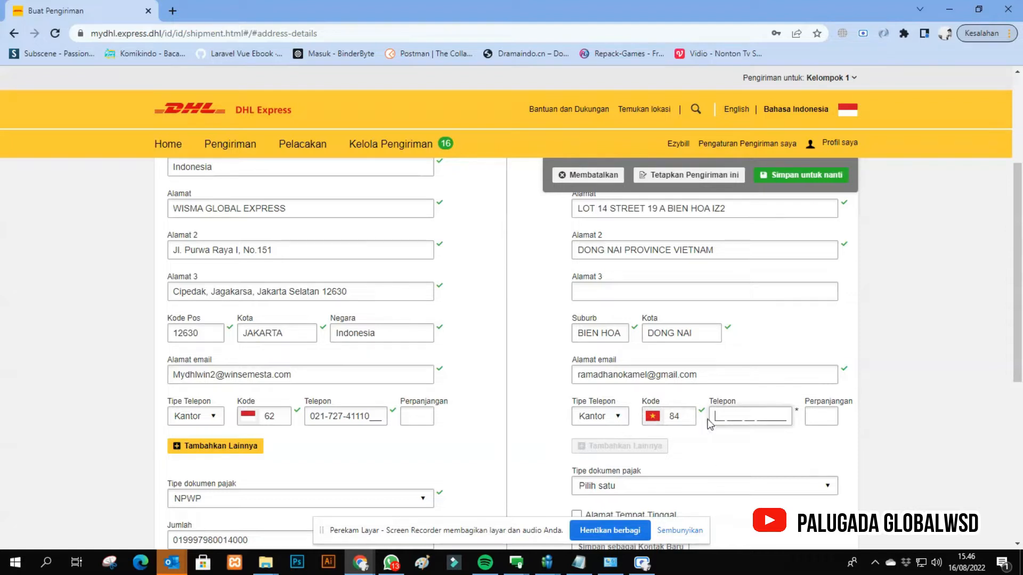
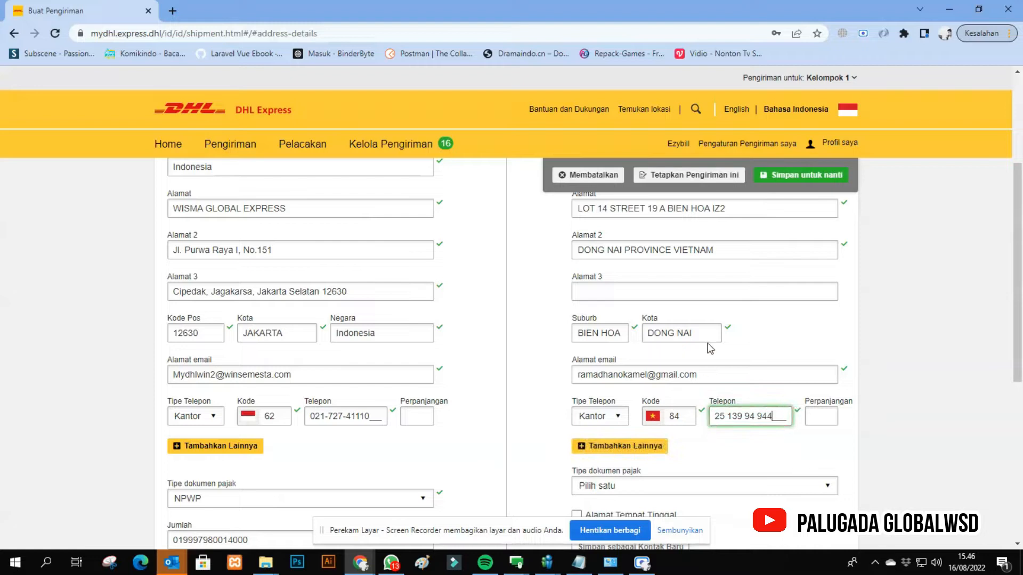
# - Look through the recipient's tax document type options and leave the selection at Pilih satu
pyautogui.scroll(-3, 703, 365)
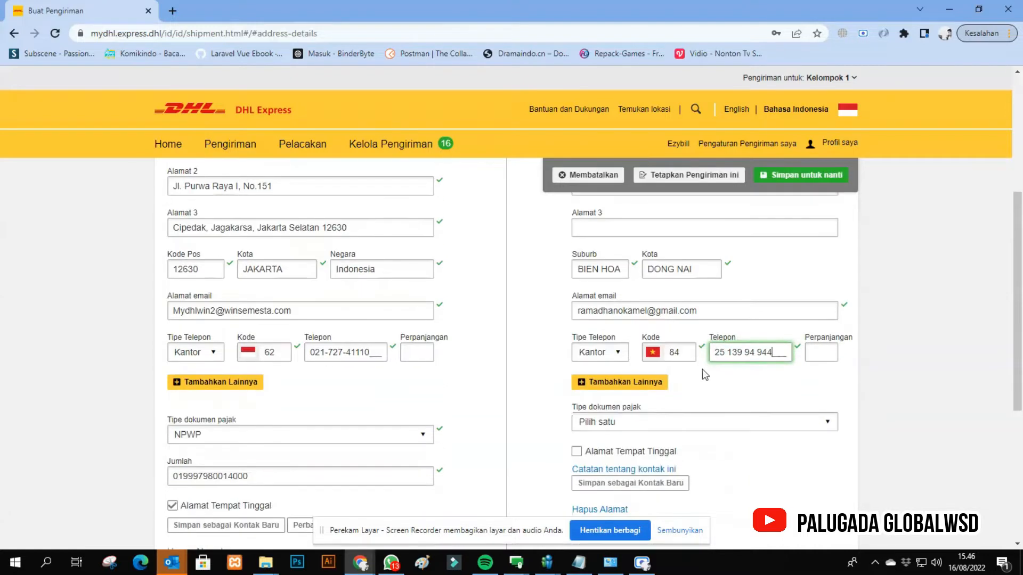
pyautogui.click(688, 363)
pyautogui.click(689, 363)
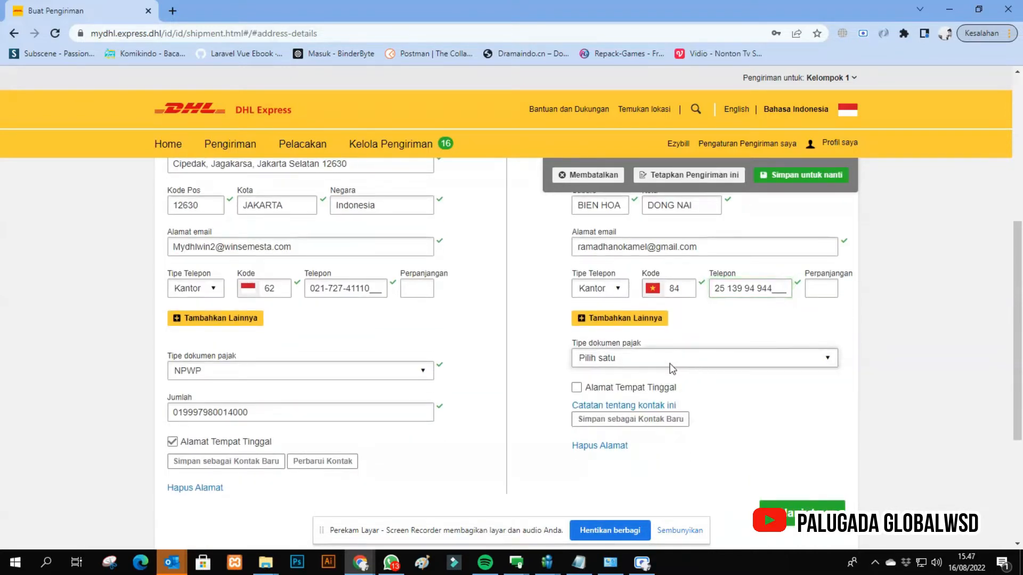
pyautogui.click(654, 364)
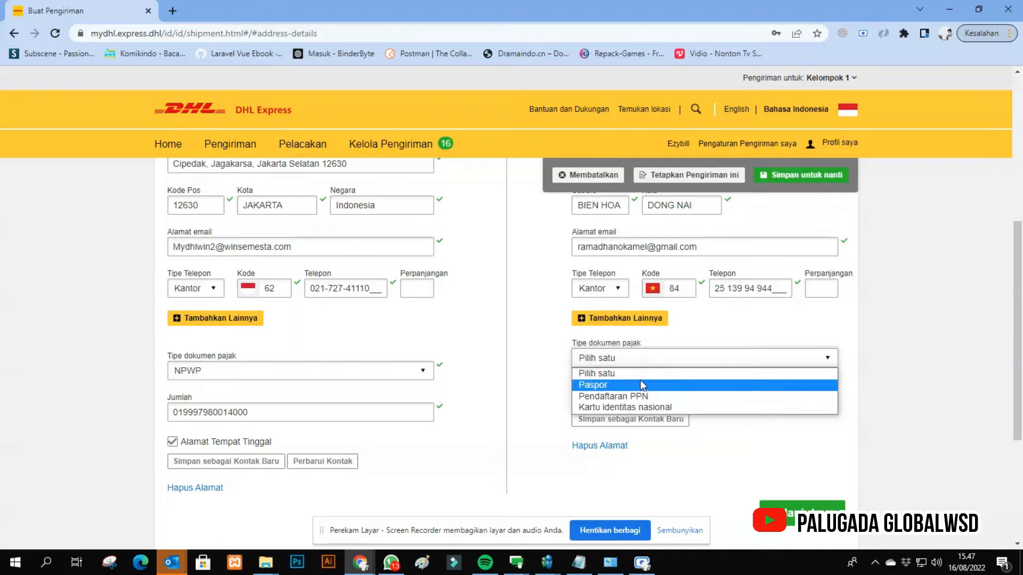
pyautogui.click(606, 373)
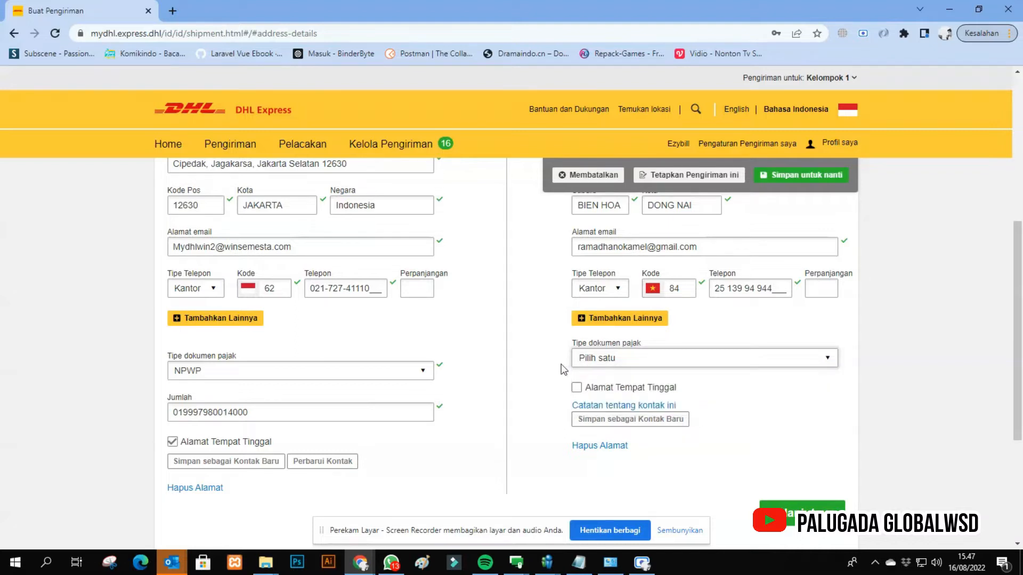
# - Review the sender and recipient details and continue to the shipment details page
pyautogui.scroll(3, 681, 334)
pyautogui.scroll(-1, 729, 339)
pyautogui.scroll(-1, 729, 339)
pyautogui.click(680, 530)
pyautogui.scroll(-2, 756, 368)
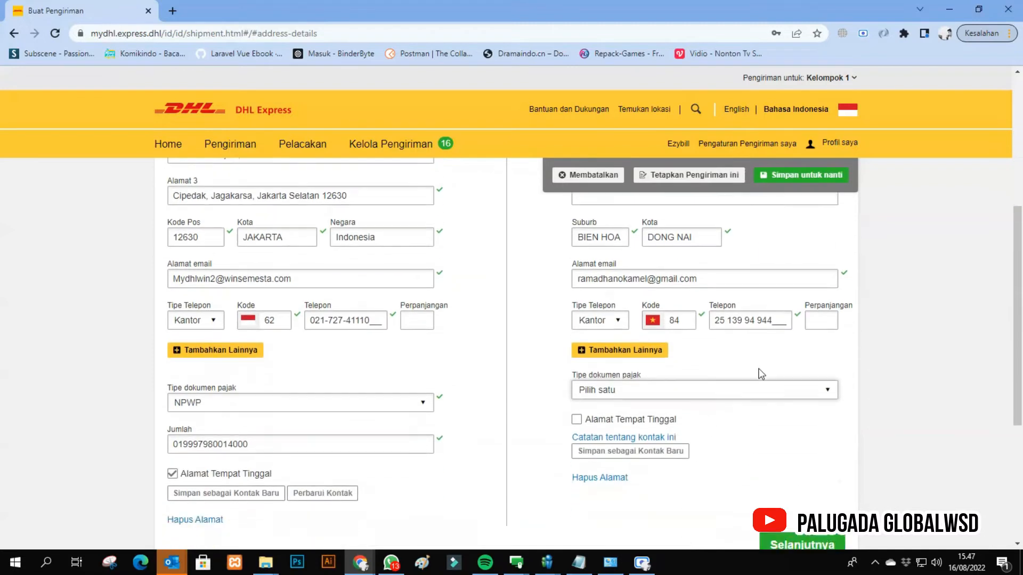
pyautogui.scroll(6, 654, 260)
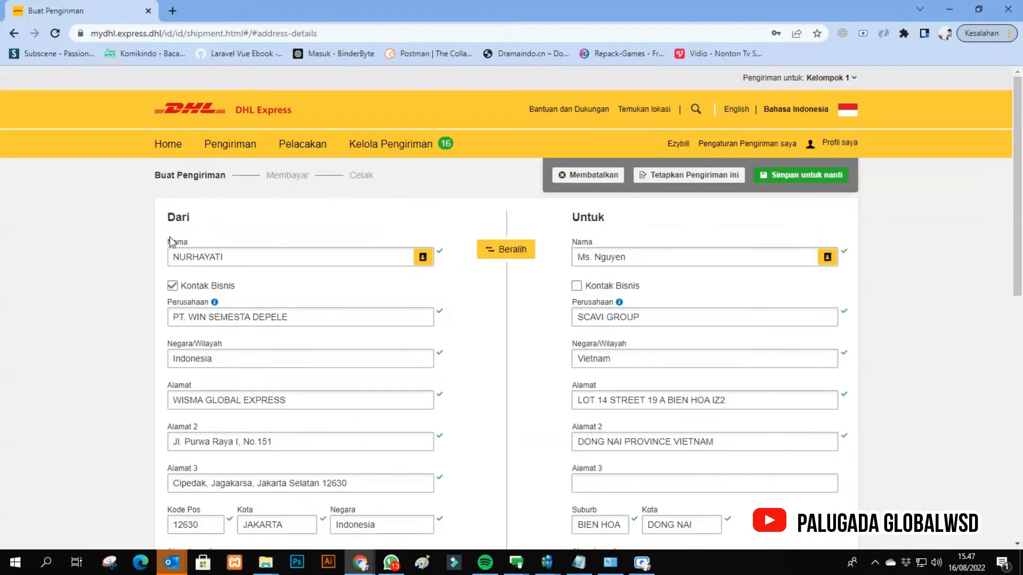
pyautogui.scroll(-5, 686, 380)
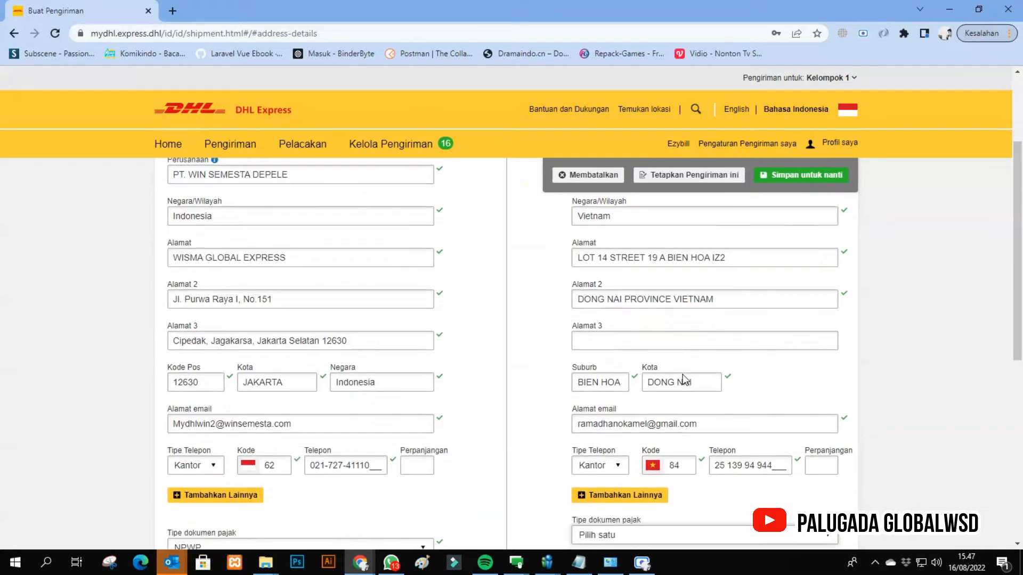
pyautogui.scroll(-2, 686, 380)
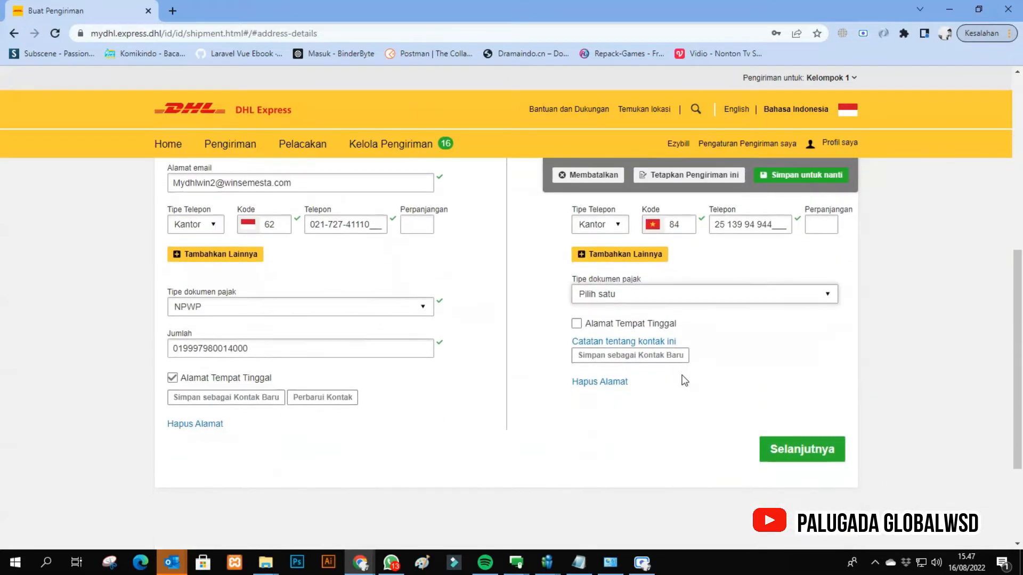
pyautogui.click(788, 449)
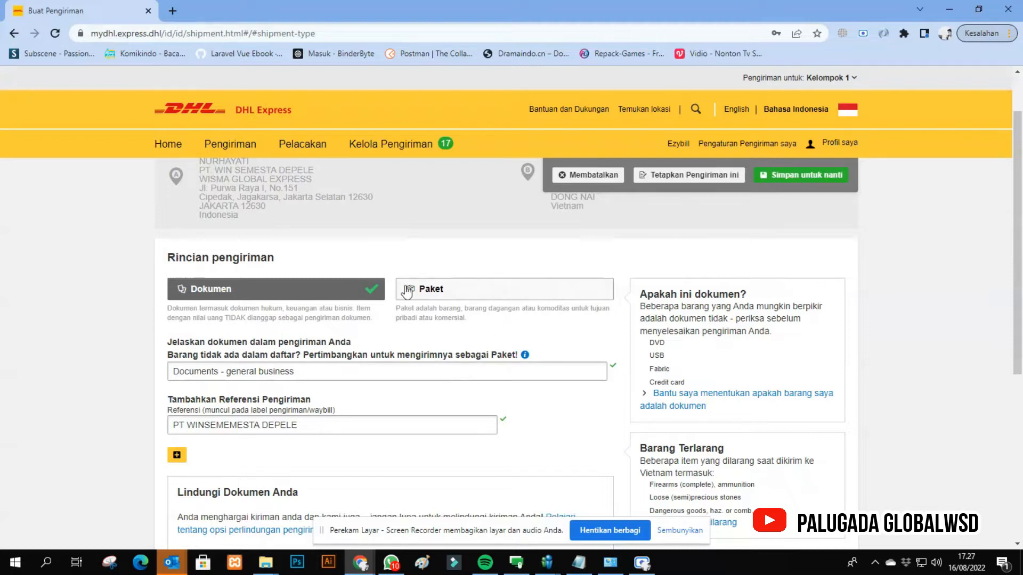
# - Compare the Paket and Dokumen shipment types, choose Dokumen and set the document description to Invoices - not blank
pyautogui.click(445, 293)
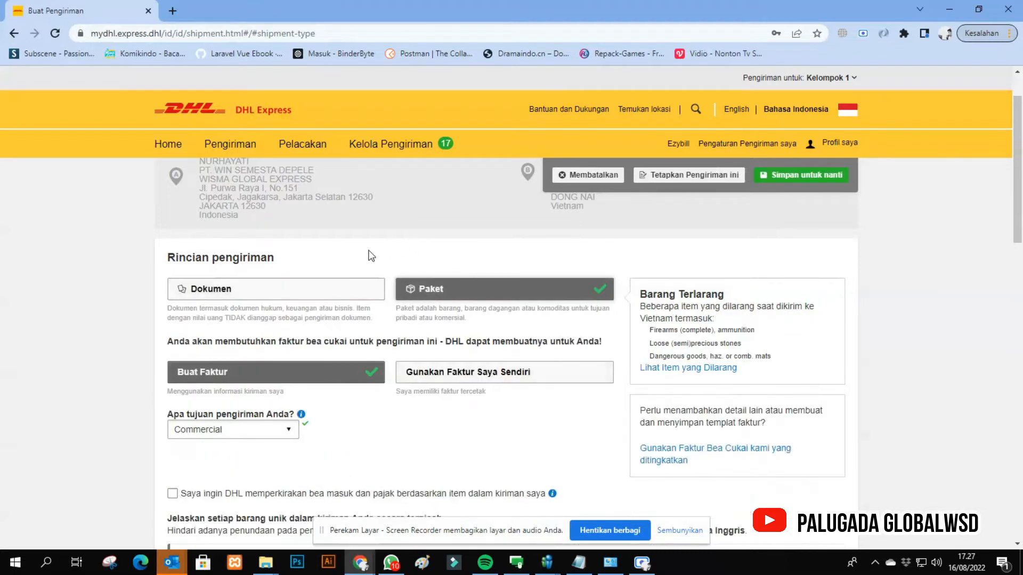
pyautogui.click(294, 295)
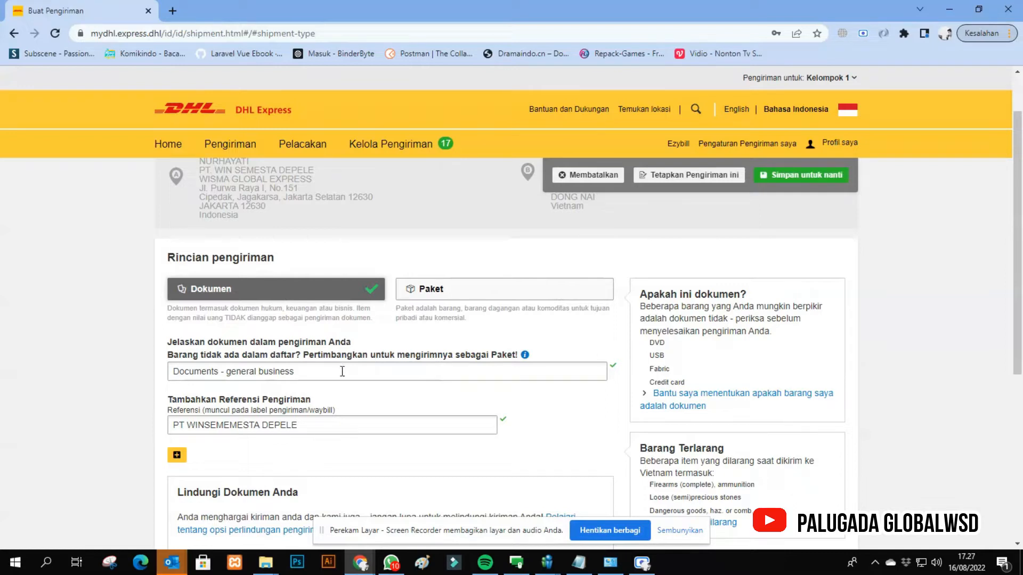
pyautogui.moveTo(344, 375); pyautogui.dragTo(171, 358)
pyautogui.press('BackSpace')
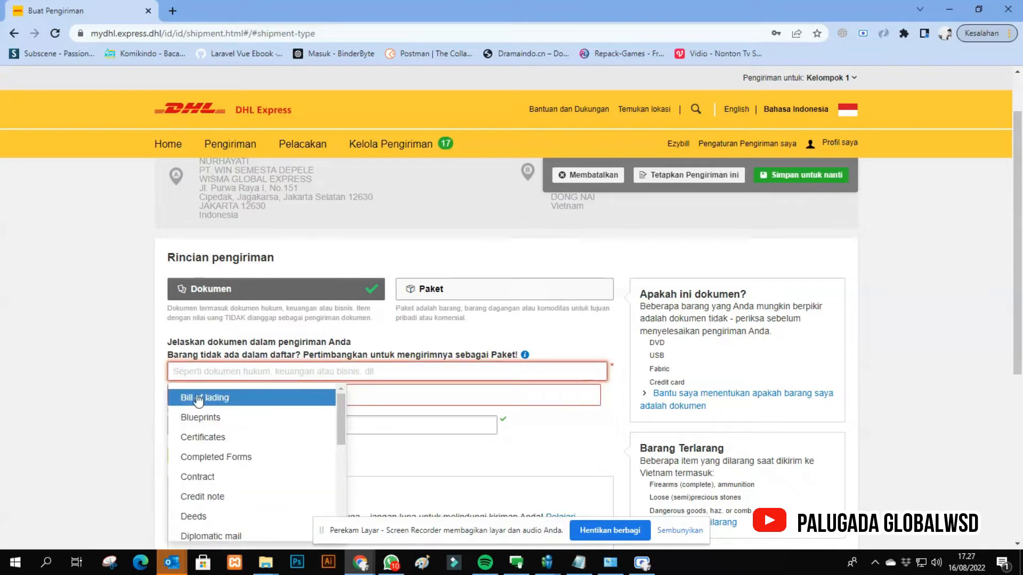
pyautogui.scroll(-2, 229, 479)
pyautogui.scroll(2, 229, 490)
pyautogui.write('INVO')
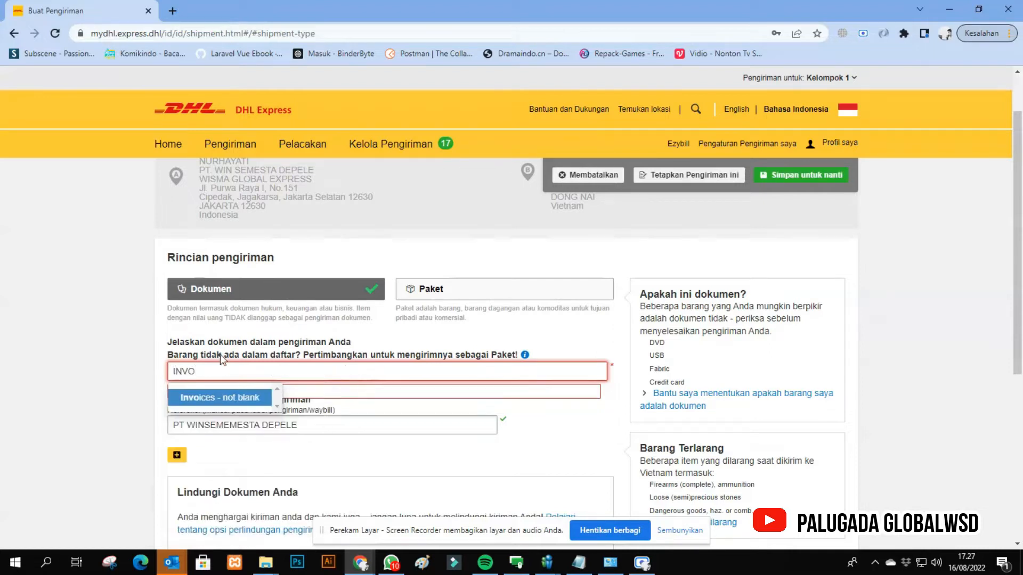
pyautogui.click(235, 397)
# - Replace the shipment reference with inv no. 341xx
pyautogui.tripleClick(333, 425)
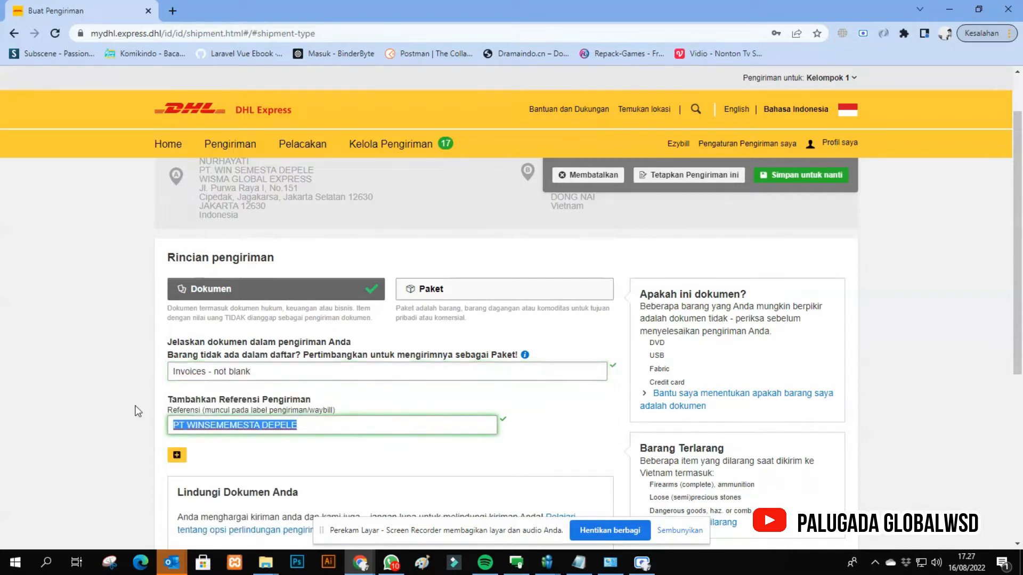
pyautogui.press('BackSpace')
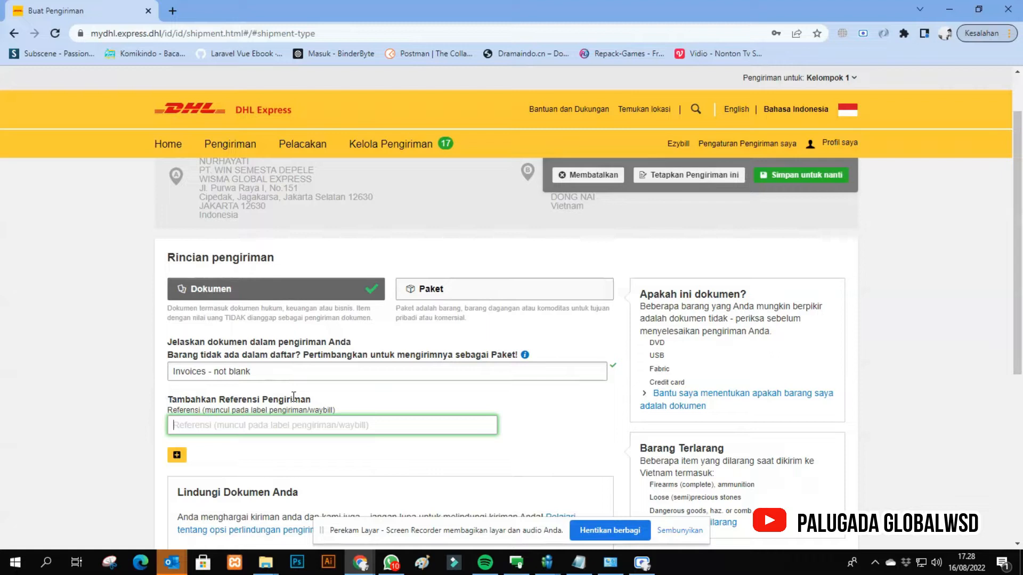
pyautogui.write('inv no. 341xx')
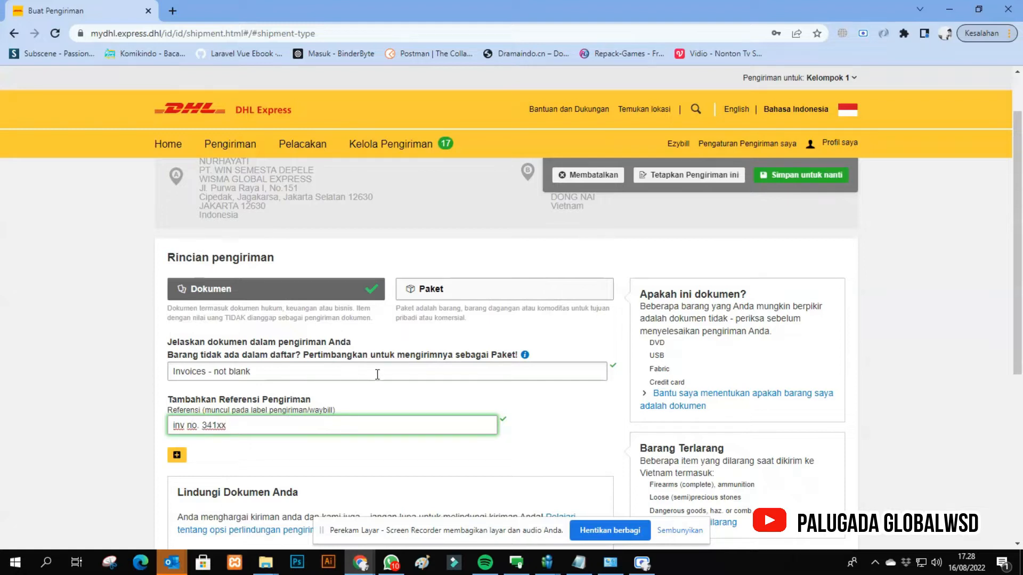
# - Enable the Dokumen Extended Liability Service protection to read its compensation terms, and clear the option again
pyautogui.scroll(-2, 377, 376)
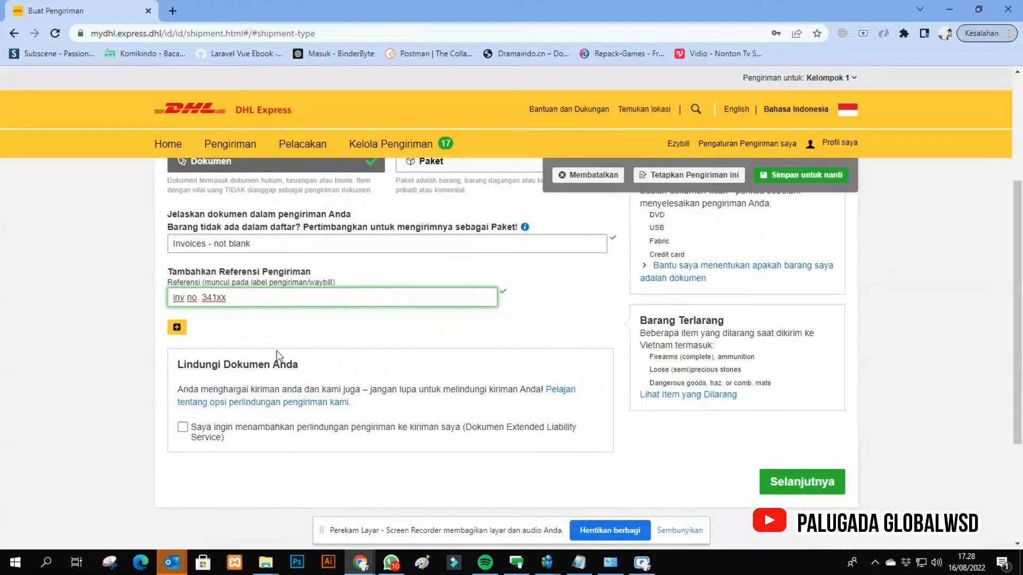
pyautogui.moveTo(177, 376); pyautogui.dragTo(299, 366)
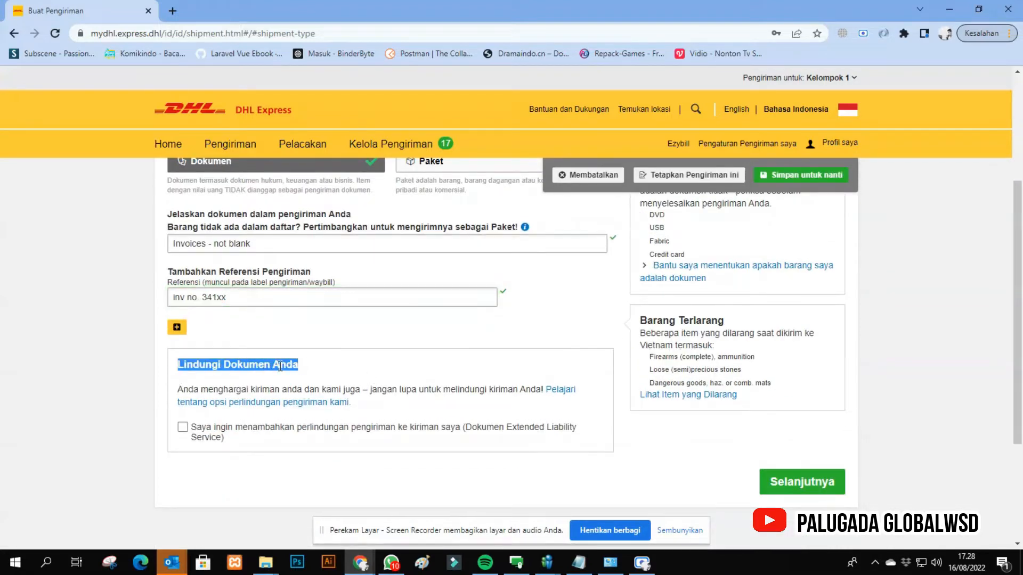
pyautogui.doubleClick(250, 364)
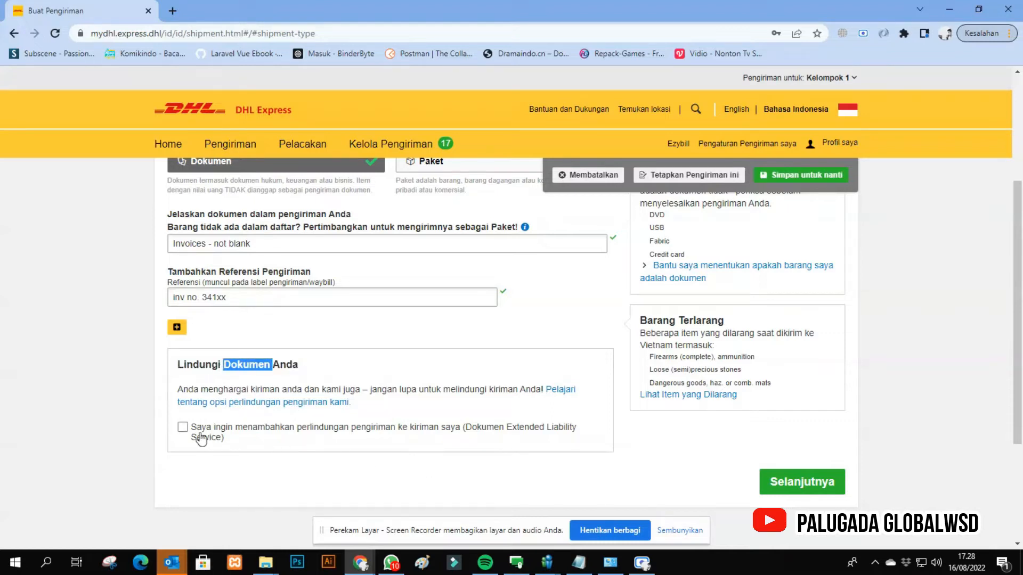
pyautogui.click(183, 428)
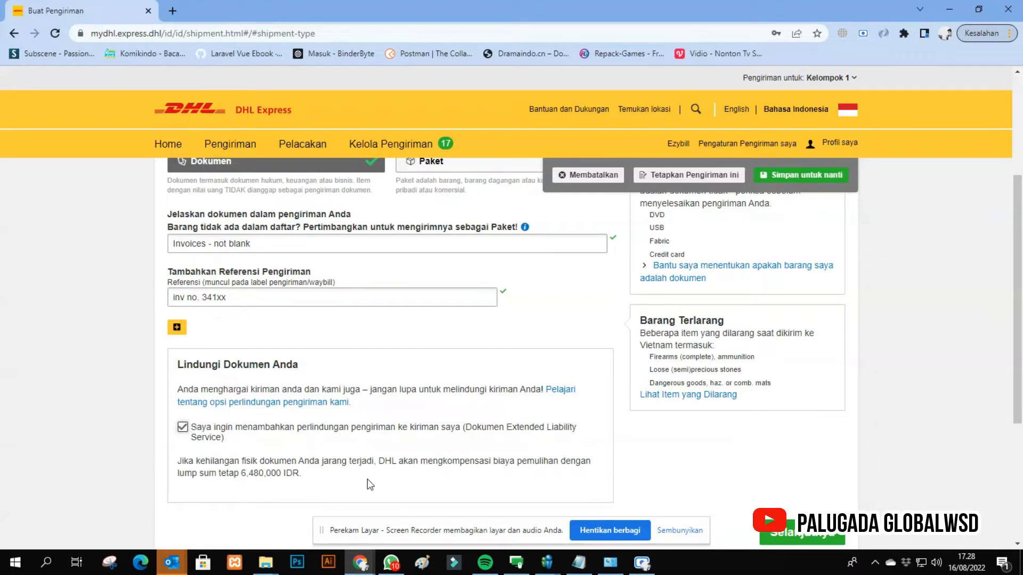
pyautogui.moveTo(182, 465); pyautogui.dragTo(303, 462)
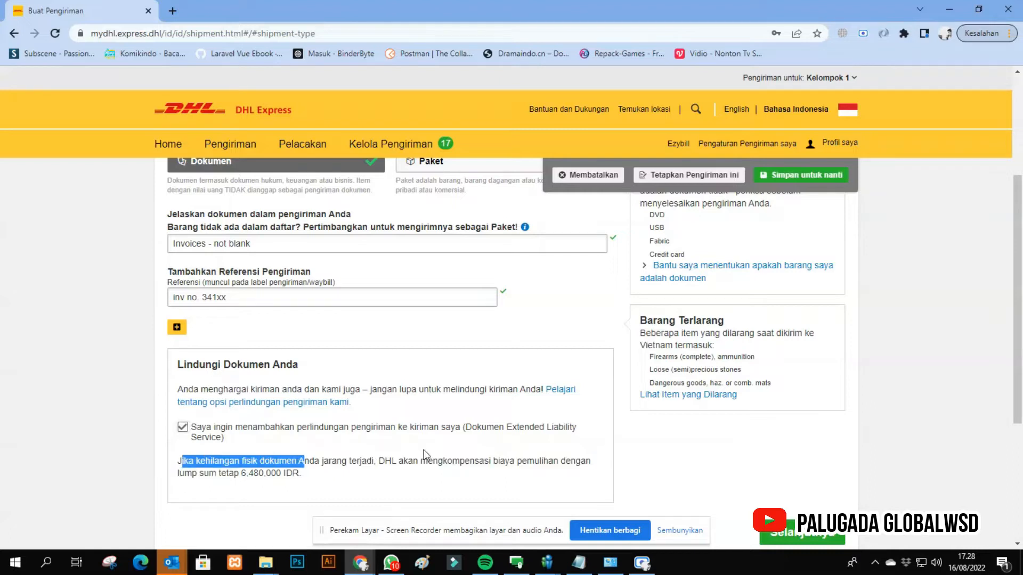
pyautogui.click(425, 457)
pyautogui.click(222, 428)
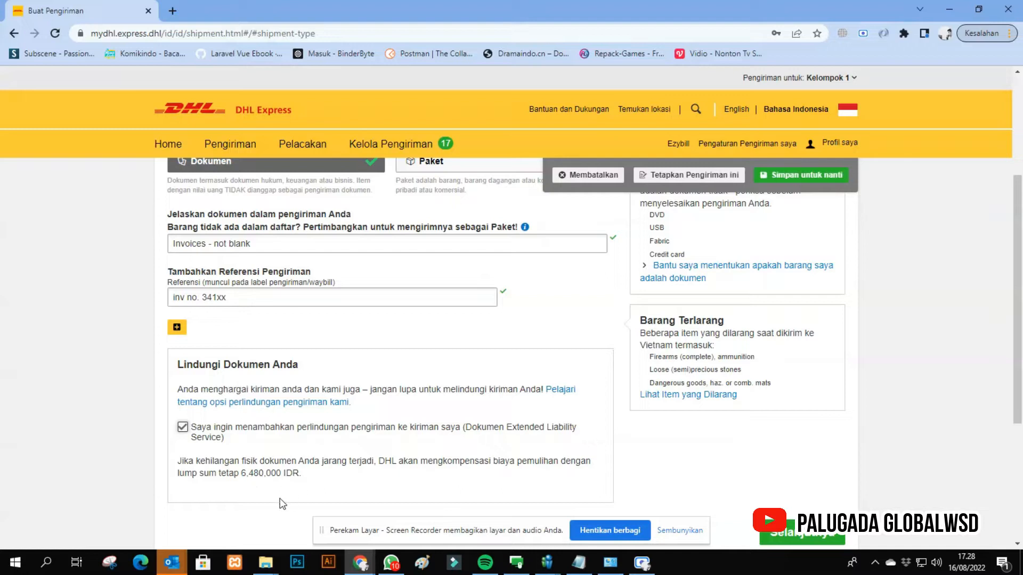
pyautogui.click(183, 427)
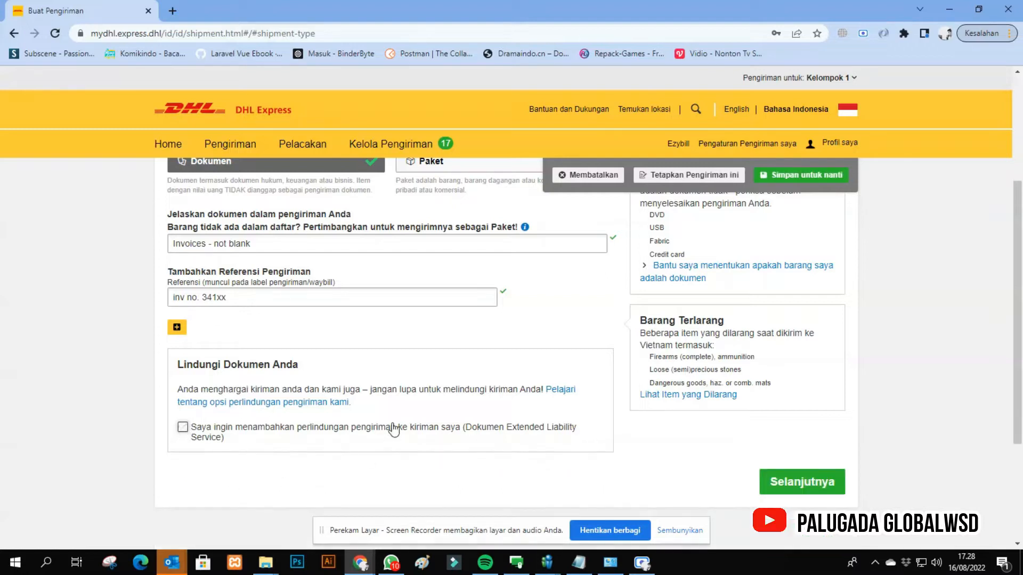
# - Change the shipment type to Paket and choose Gunakan Faktur Saya Sendiri for the customs invoice
pyautogui.scroll(3, 392, 426)
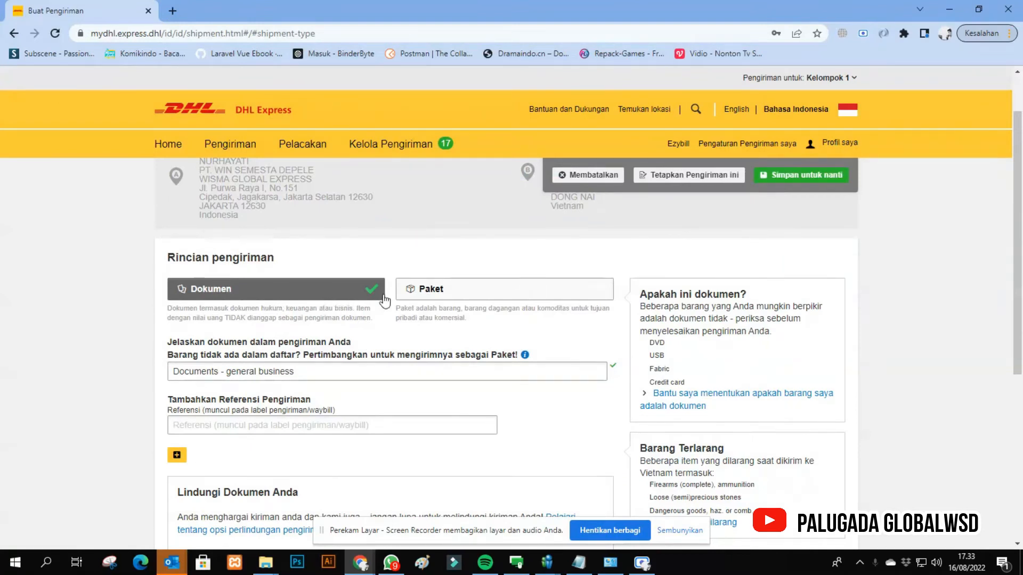
pyautogui.click(424, 297)
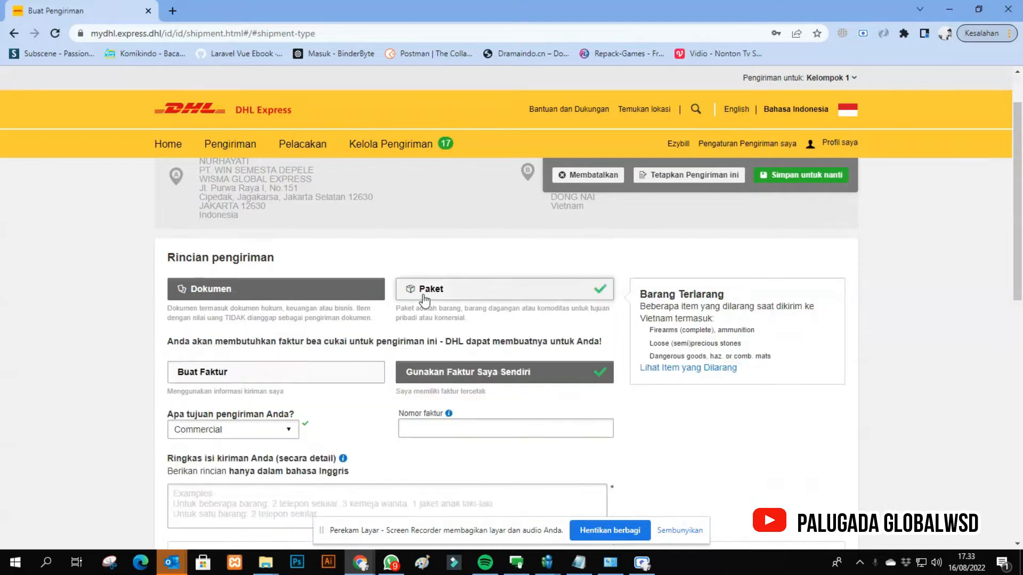
pyautogui.click(444, 375)
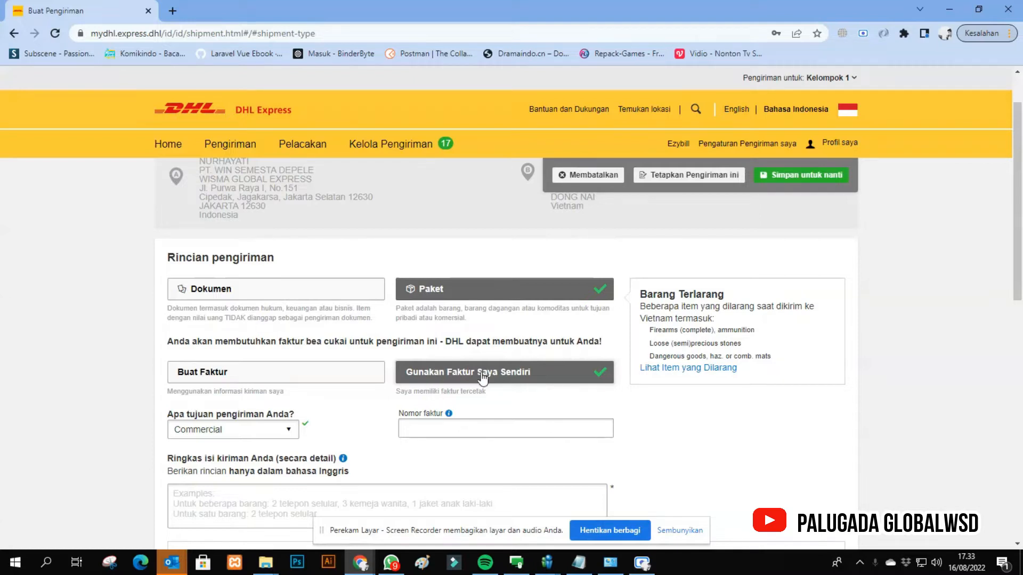
# - Choose Commercial as the shipment purpose and enter 987654 as the invoice number
pyautogui.scroll(-1, 343, 363)
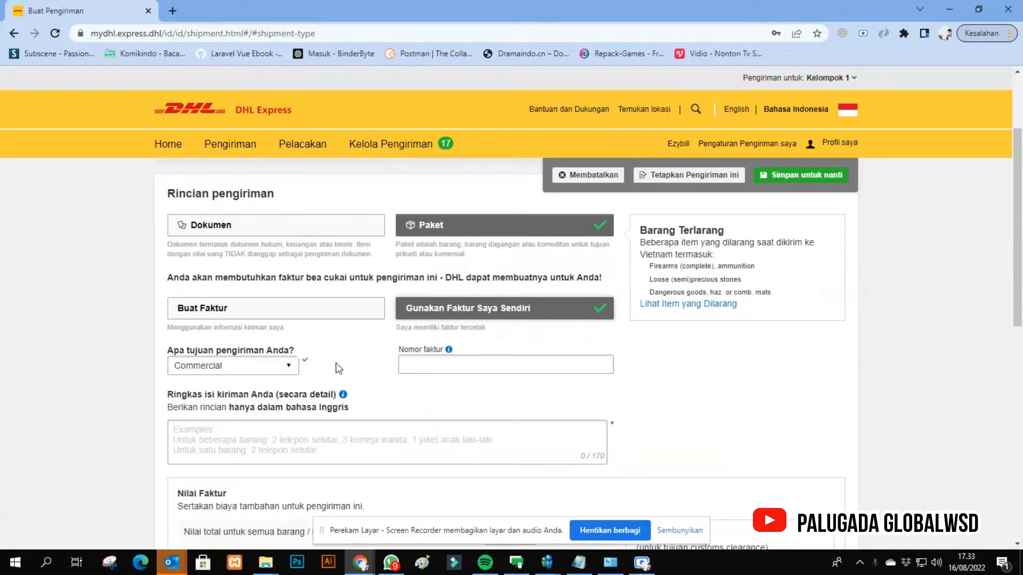
pyautogui.click(214, 372)
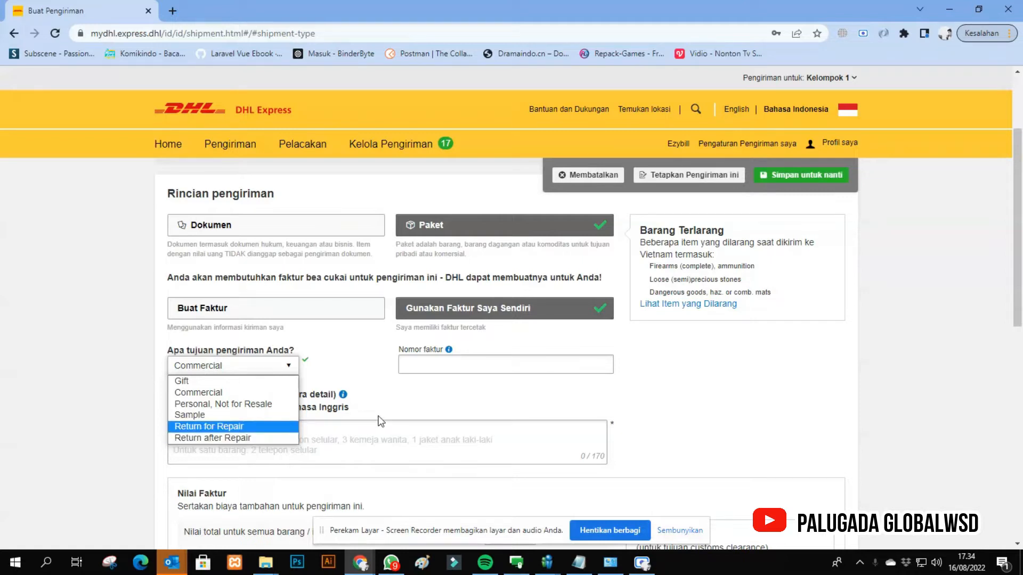
pyautogui.click(204, 397)
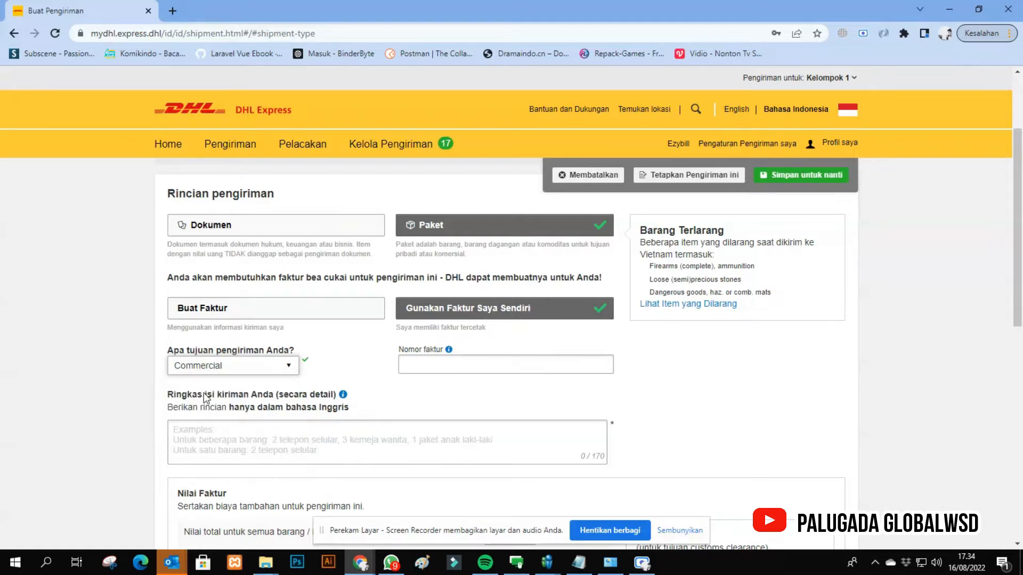
pyautogui.click(435, 368)
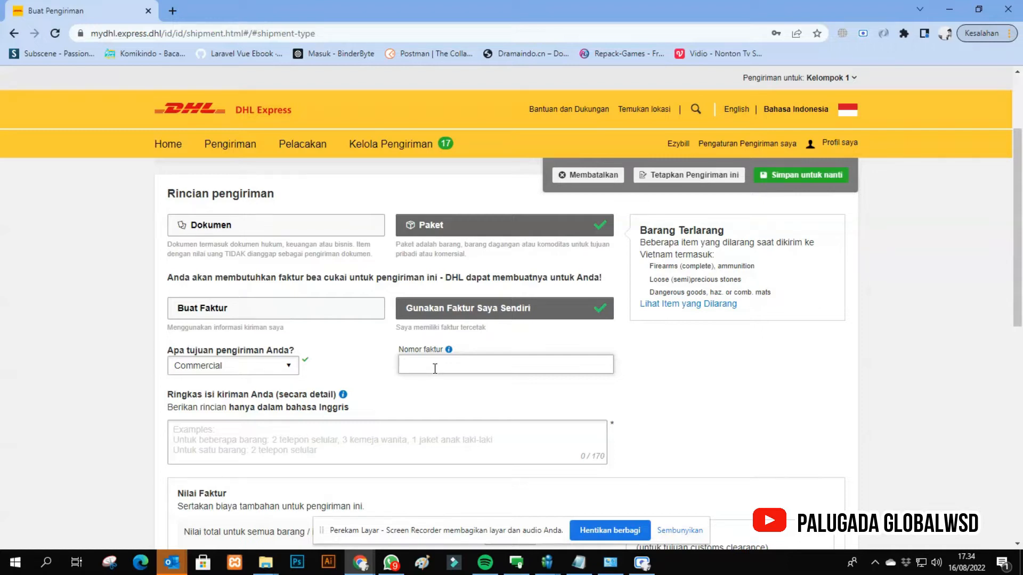
pyautogui.write('987654')
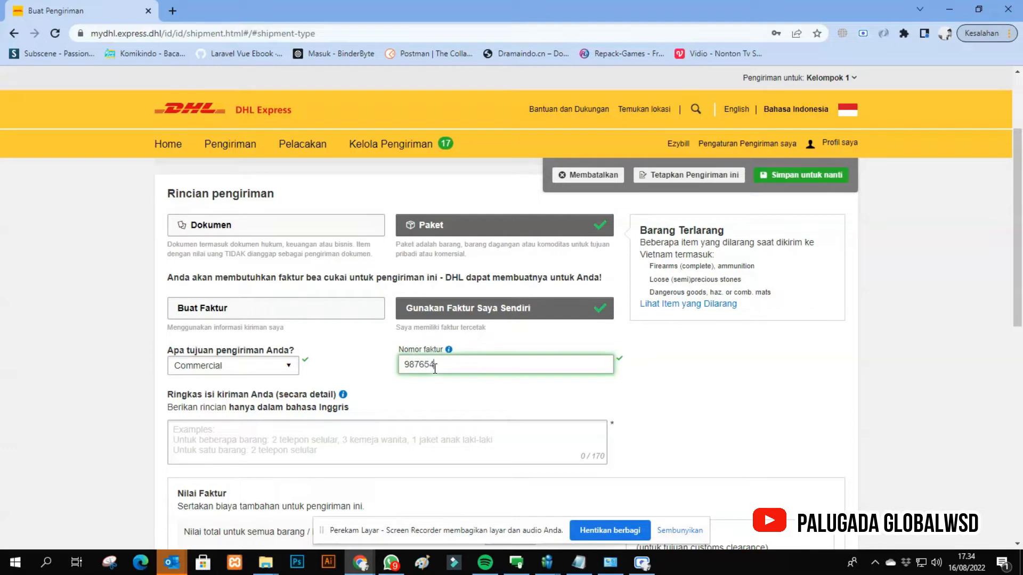
# - Summarize the shipment contents in English as 3 JEANS & 1 SHOES
pyautogui.click(223, 454)
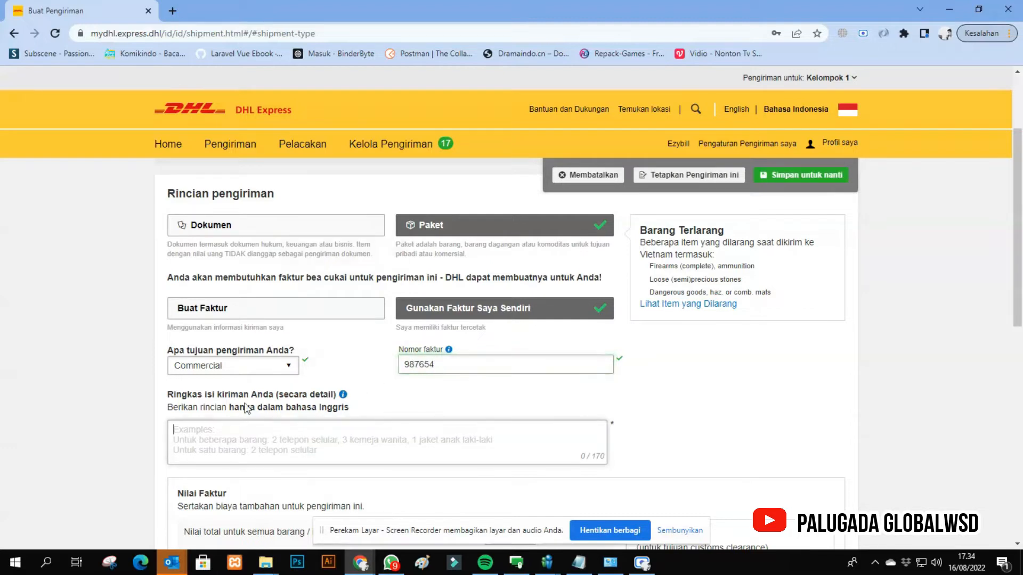
pyautogui.scroll(-1, 248, 411)
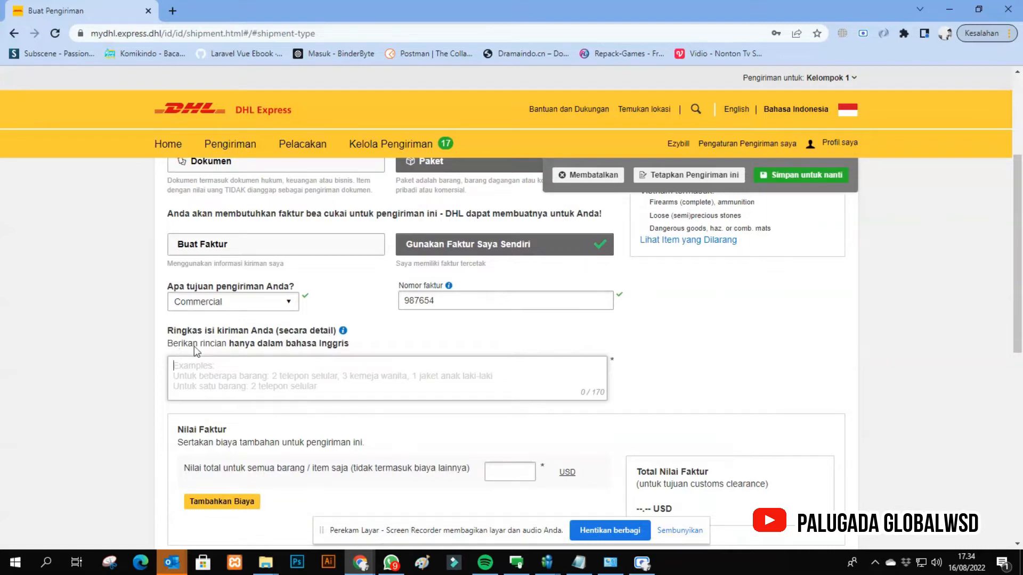
pyautogui.moveTo(234, 344); pyautogui.dragTo(308, 350)
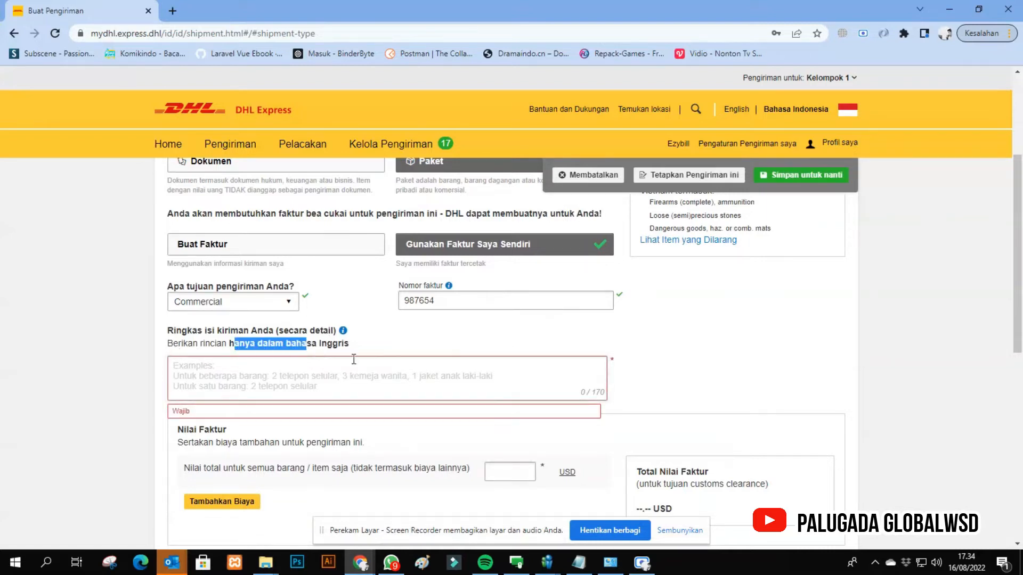
pyautogui.click(261, 380)
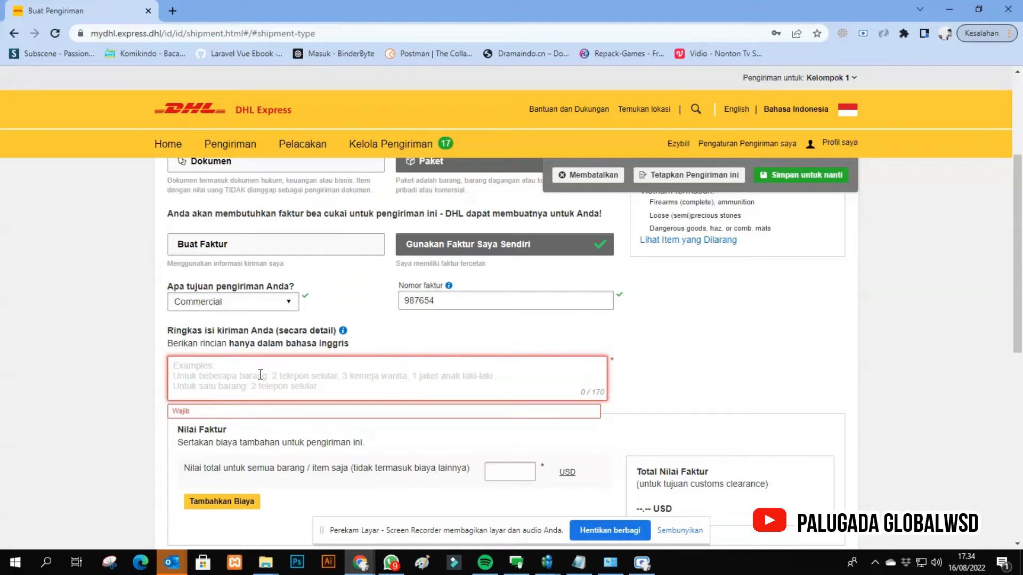
pyautogui.write('3')
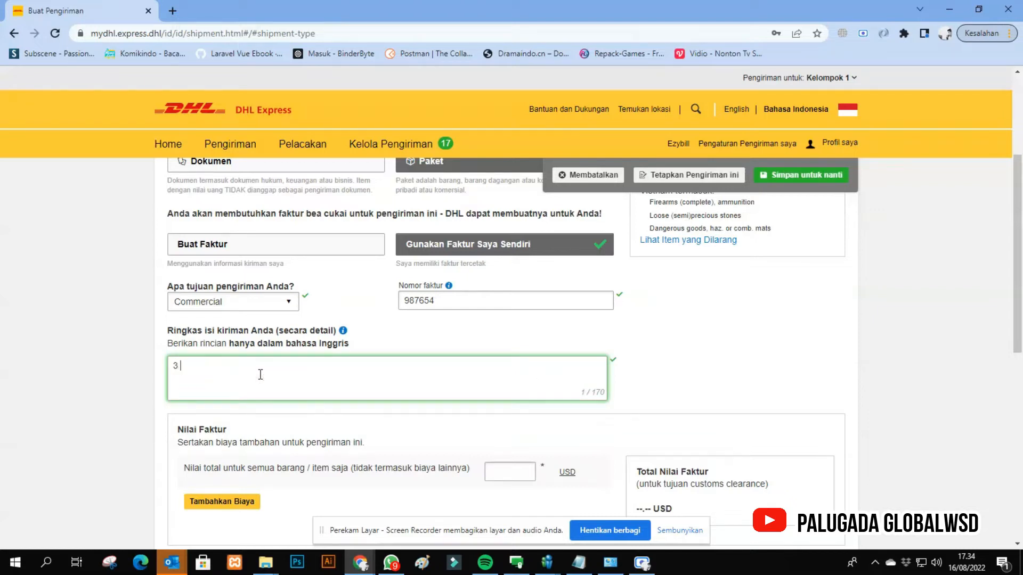
pyautogui.write(' JEANS & 1  SHOES')
pyautogui.moveTo(301, 372); pyautogui.dragTo(155, 381)
pyautogui.click(86, 376)
# - Set the total value of all items to 20 USD and enter PT WINSEMESTA DEPELE as the shipment reference
pyautogui.scroll(-1, 245, 364)
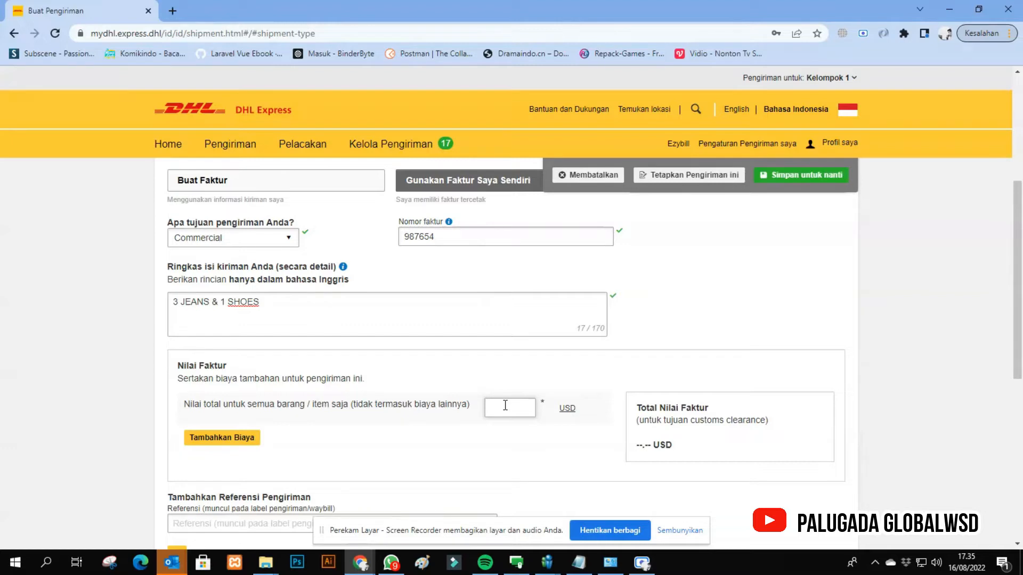
pyautogui.write('20')
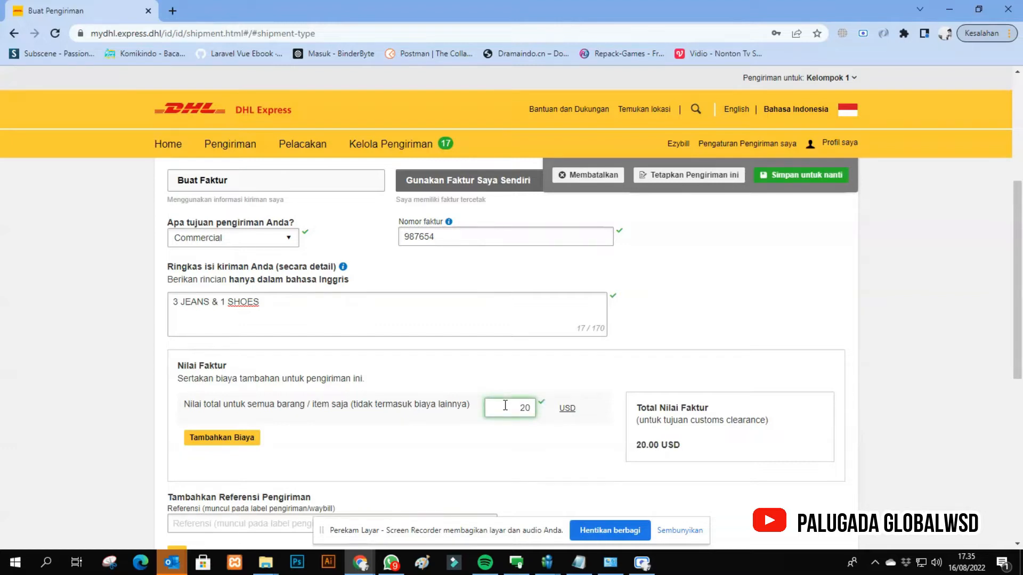
pyautogui.scroll(-2, 724, 332)
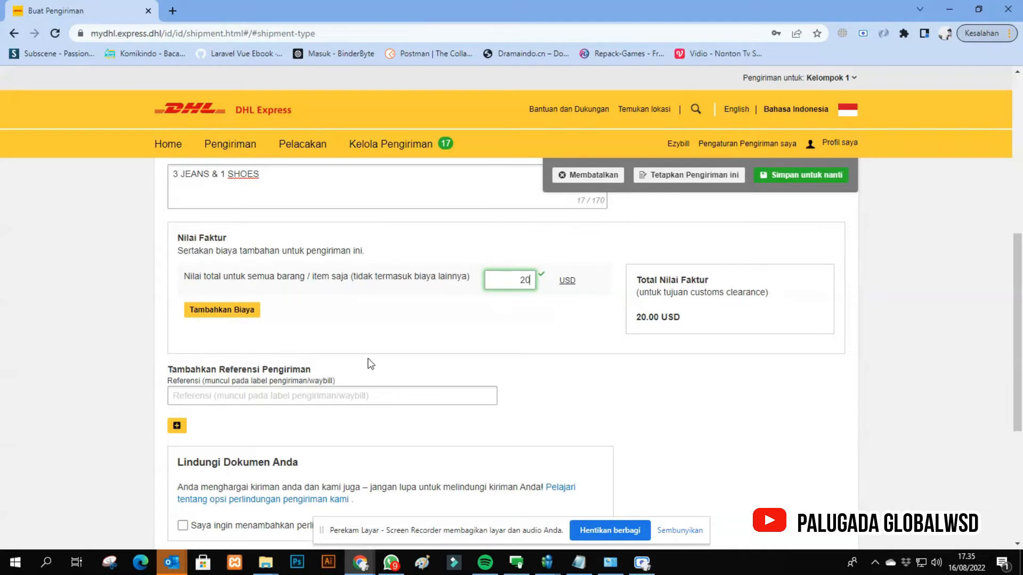
pyautogui.click(231, 398)
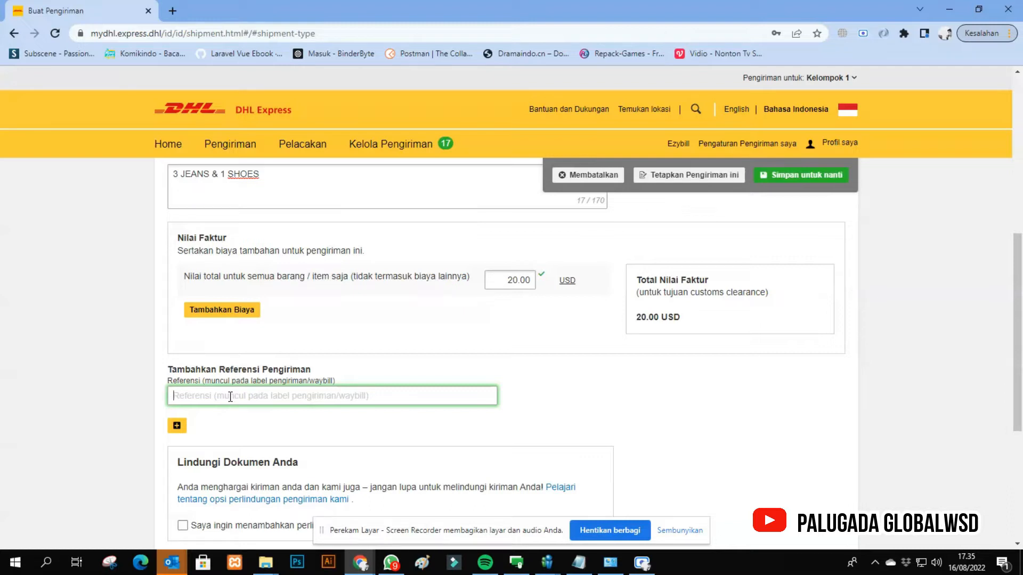
pyautogui.write('pt')
pyautogui.press('BackSpace')
pyautogui.write('PT WINSEMES')
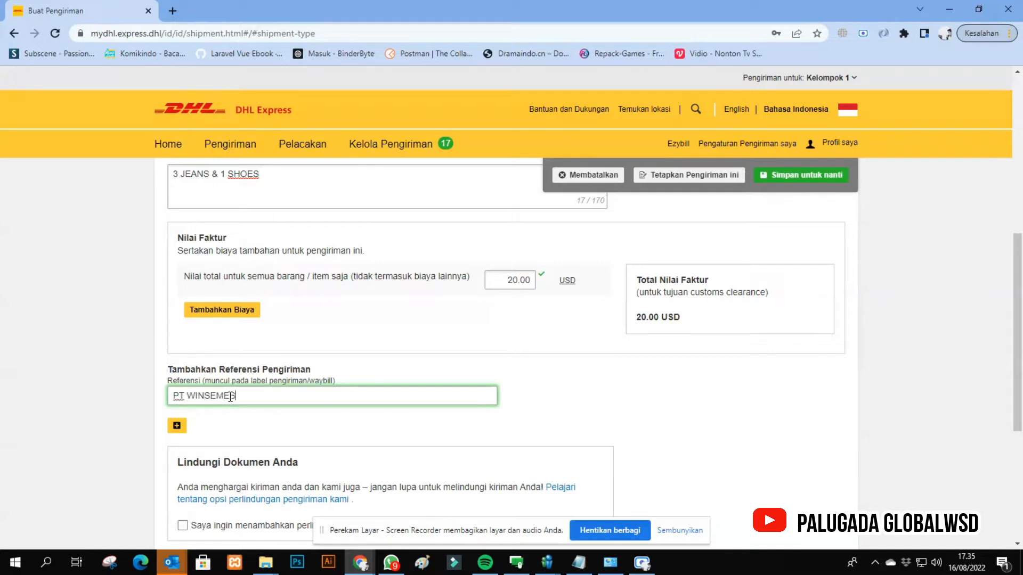
pyautogui.write('TA DEPELE')
# - Enable the shipment protection option, clear it again, and try to continue to the next section
pyautogui.scroll(-3, 230, 397)
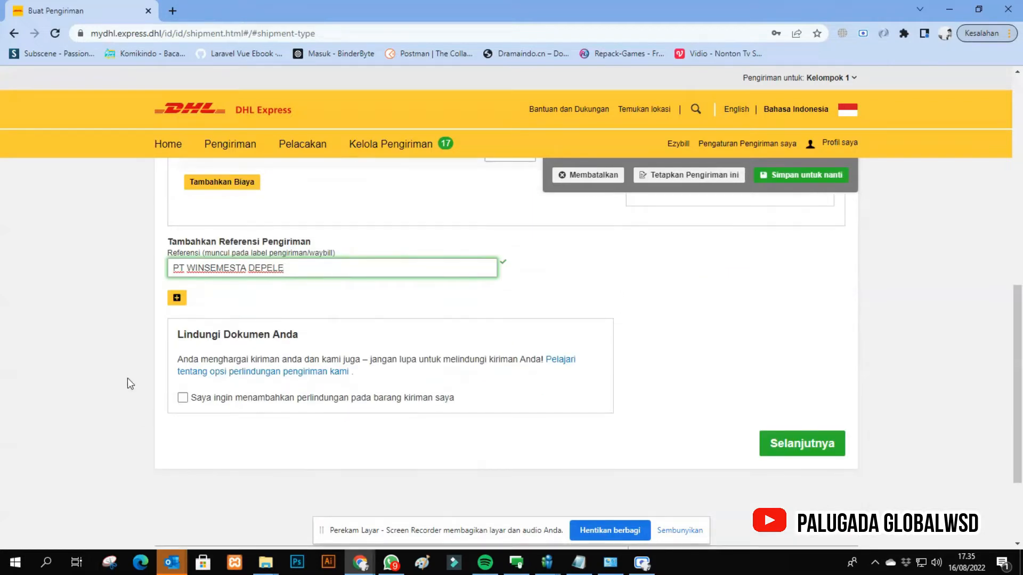
pyautogui.click(182, 400)
pyautogui.click(183, 399)
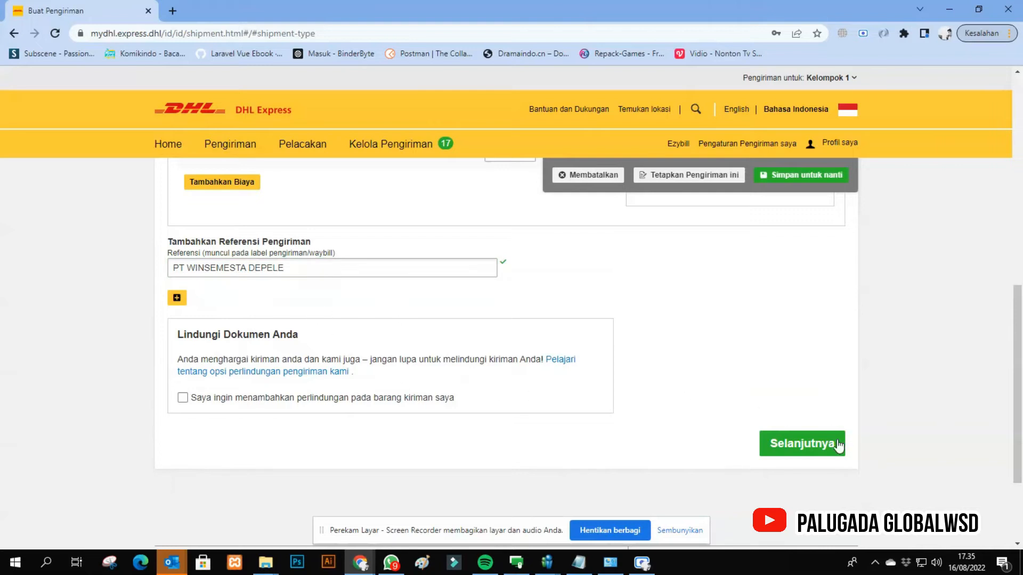
pyautogui.click(814, 449)
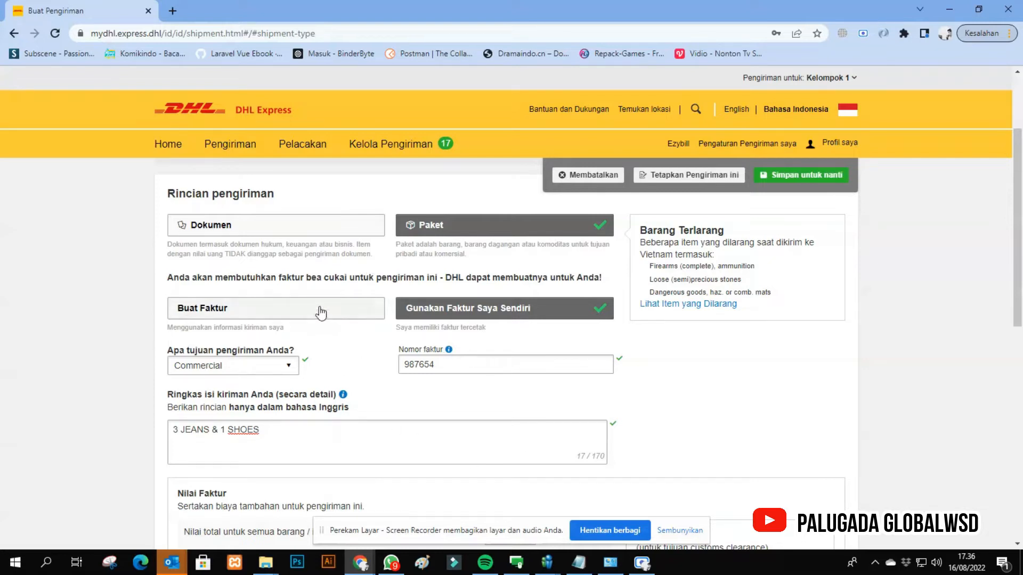
# - Change the customs invoice option to Buat Faktur and choose Sample as the shipment purpose
pyautogui.click(192, 312)
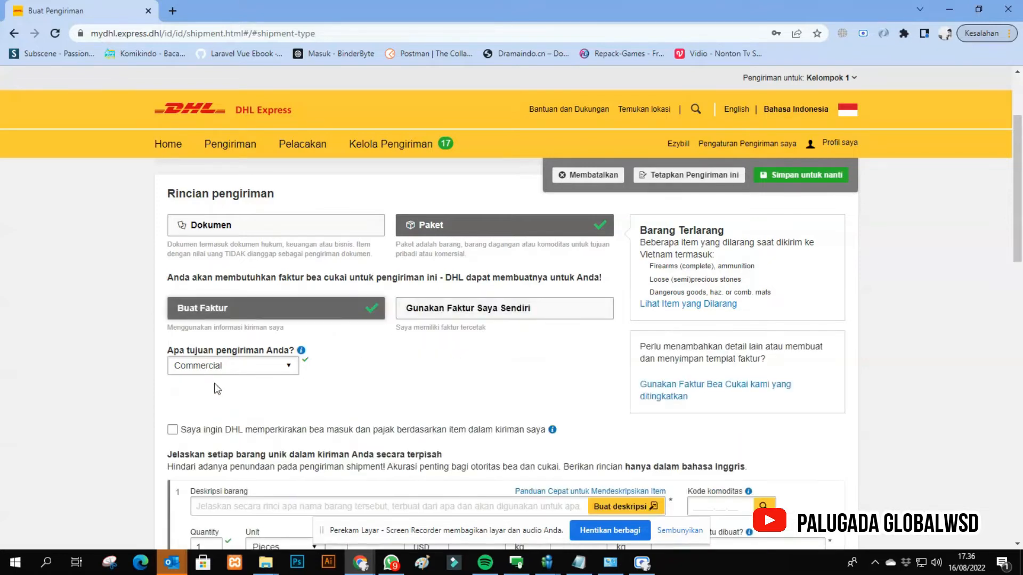
pyautogui.click(264, 365)
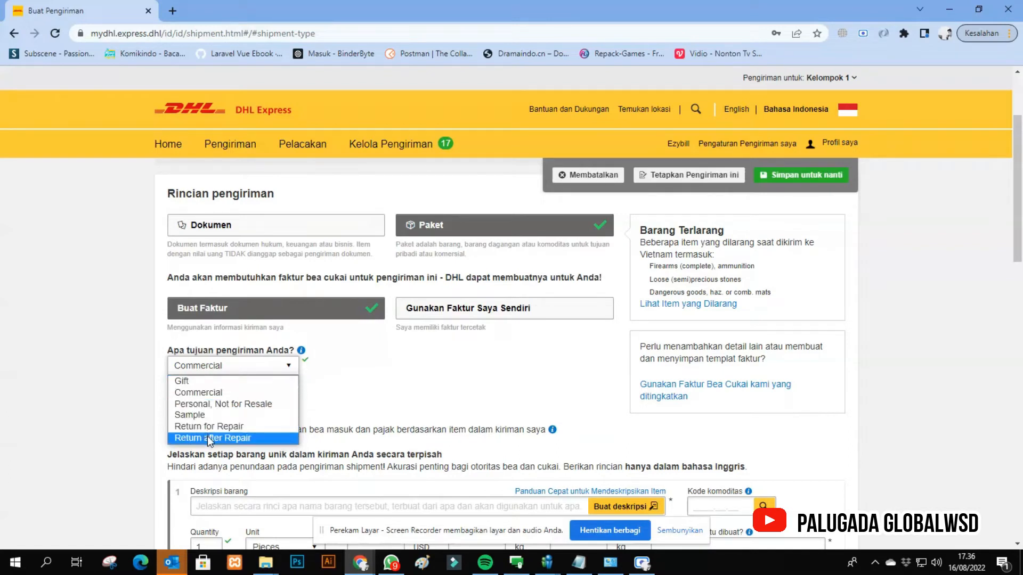
pyautogui.click(360, 405)
pyautogui.click(223, 365)
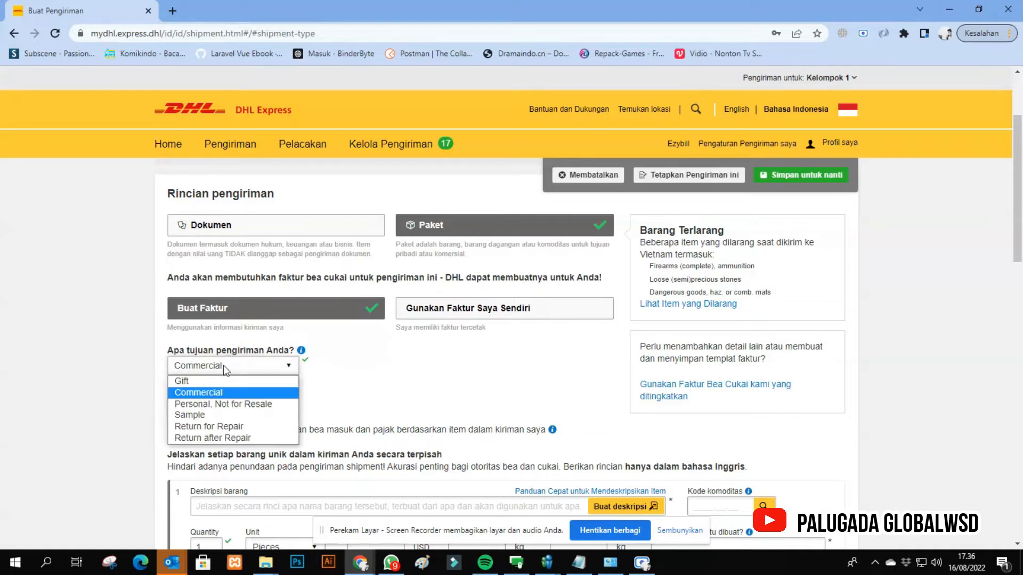
pyautogui.click(207, 417)
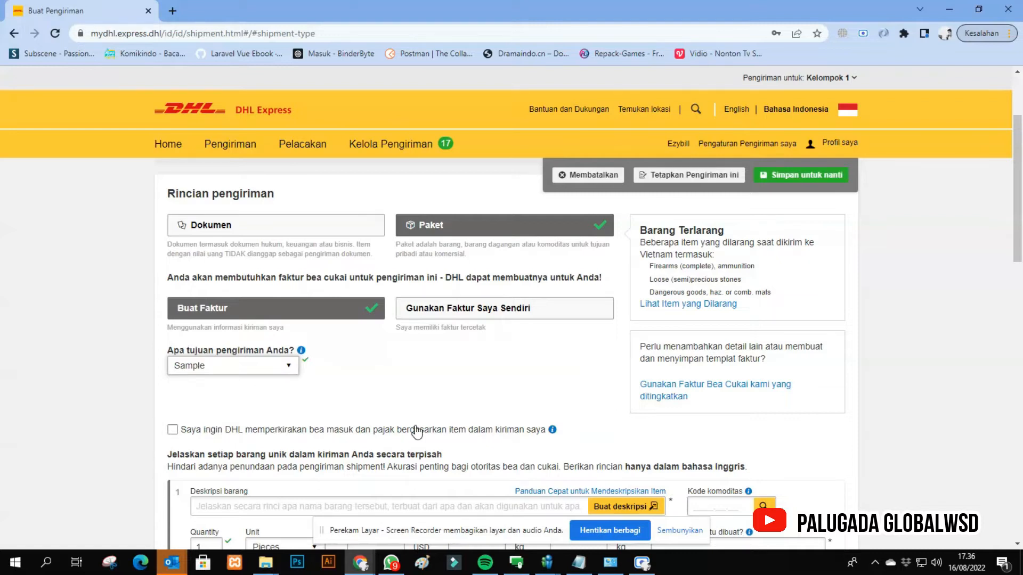
# - Describe the first invoice item as sample of polycarbonate
pyautogui.scroll(-1, 419, 429)
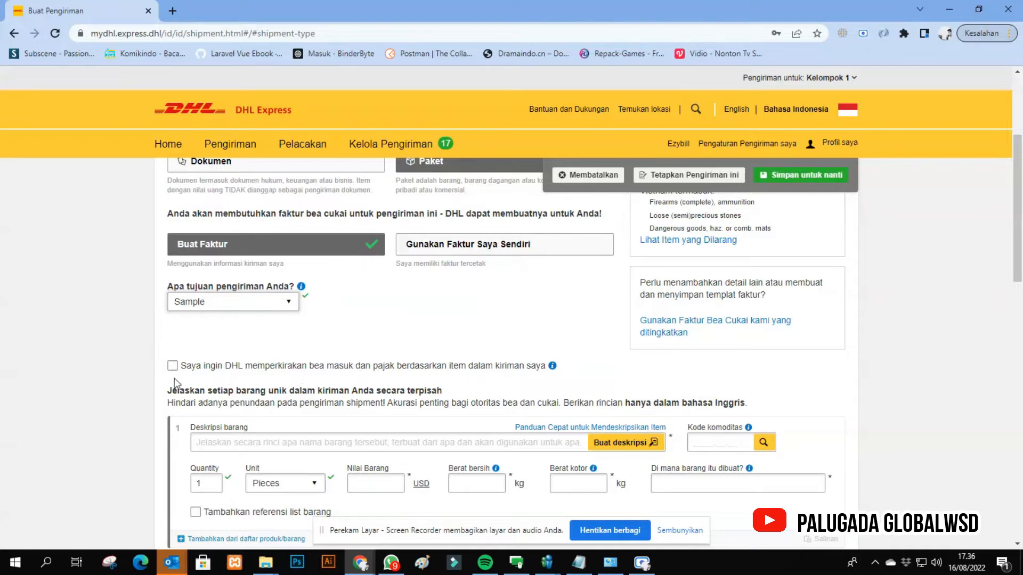
pyautogui.scroll(-1, 181, 373)
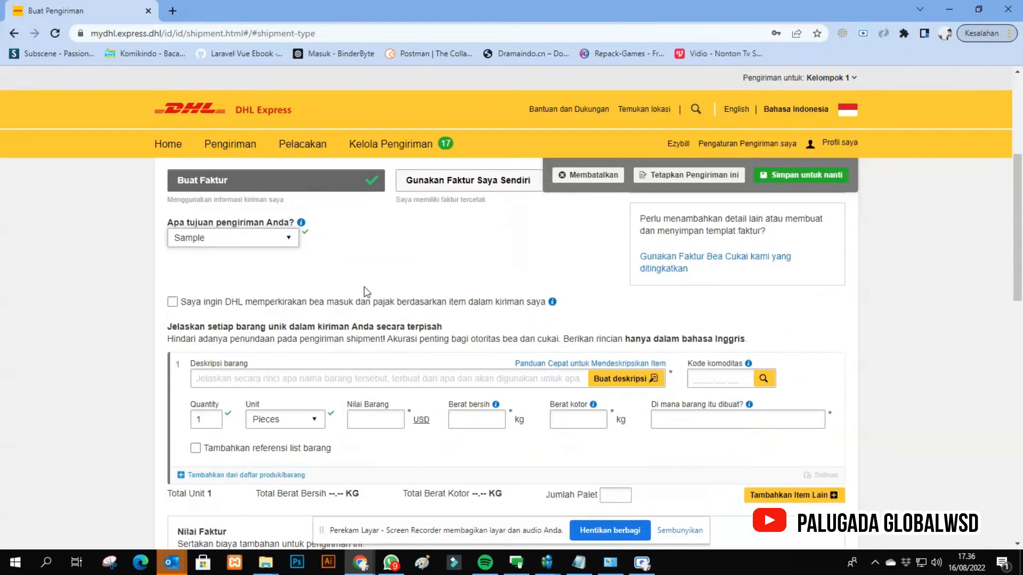
pyautogui.scroll(-1, 213, 311)
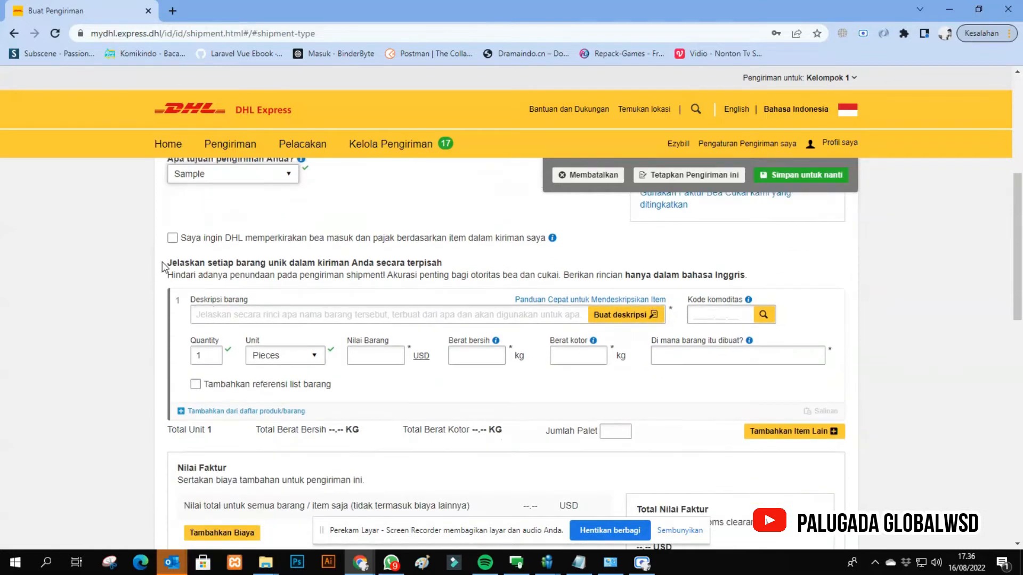
pyautogui.moveTo(162, 261); pyautogui.dragTo(262, 274)
pyautogui.click(282, 264)
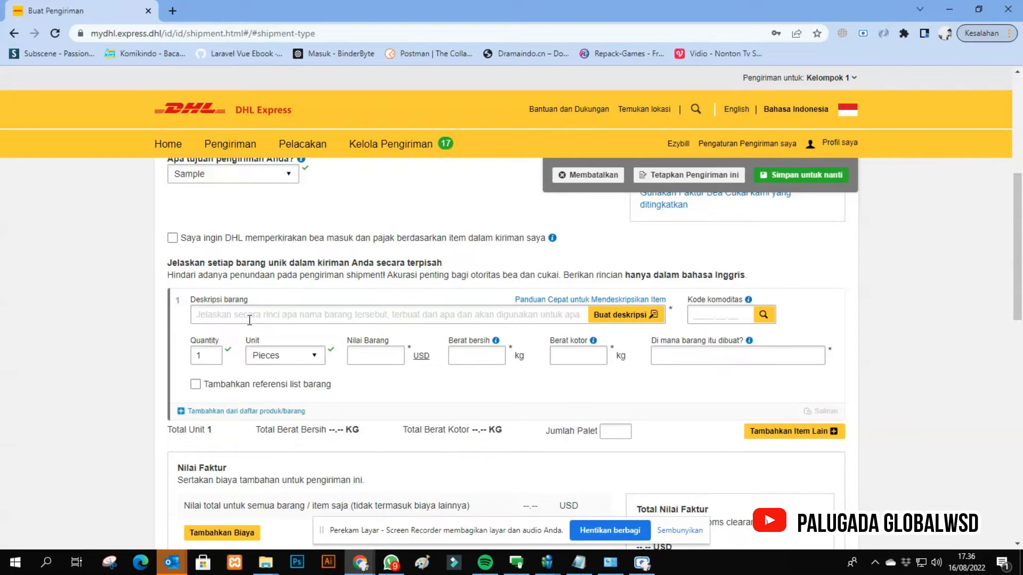
pyautogui.click(228, 314)
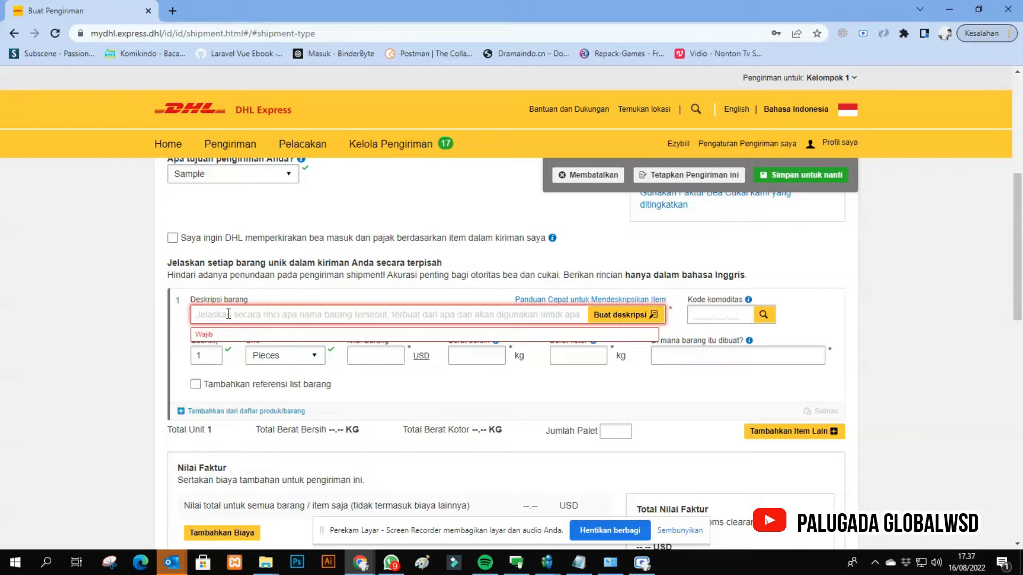
pyautogui.write('sample')
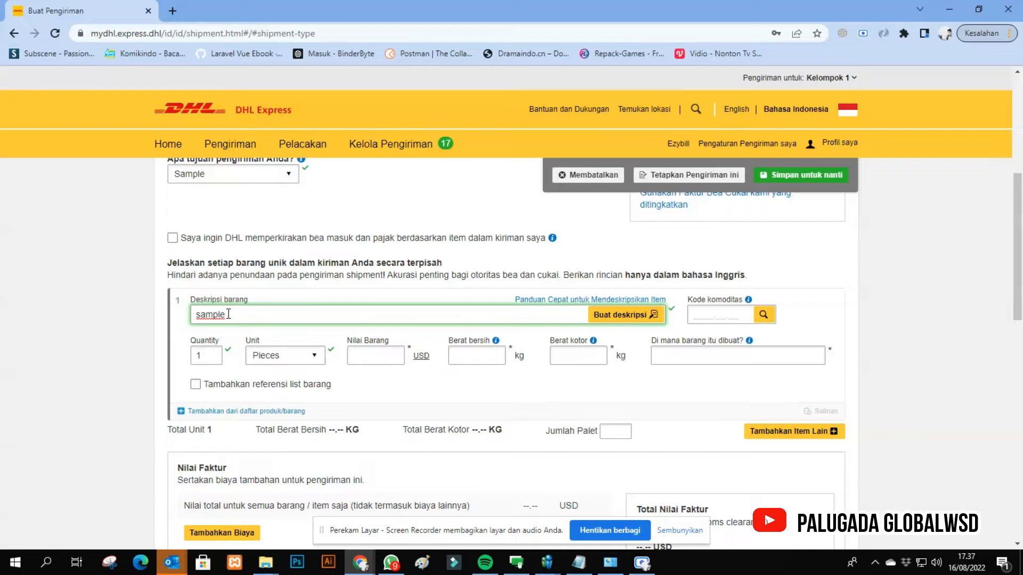
pyautogui.write(' polycarbonate')
pyautogui.click(695, 319)
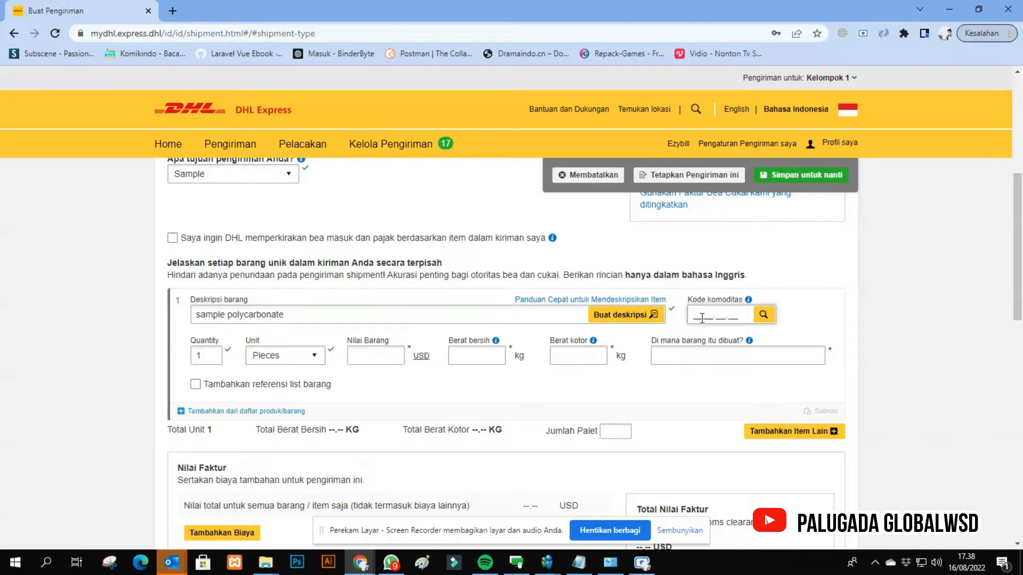
pyautogui.click(227, 315)
pyautogui.write('of')
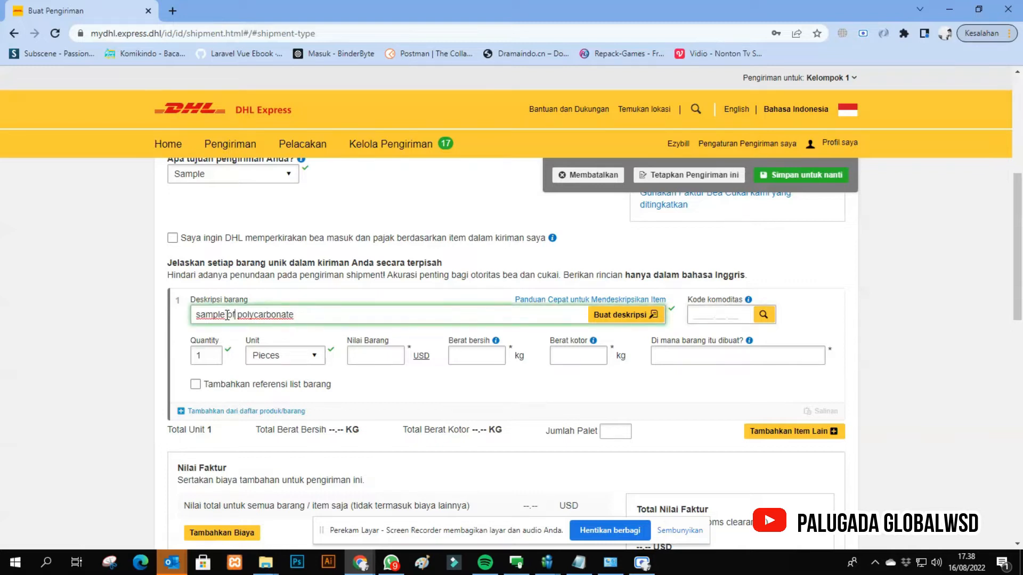
# - Enter 3907.40.00 as the commodity code of the polycarbonate sample
pyautogui.click(698, 311)
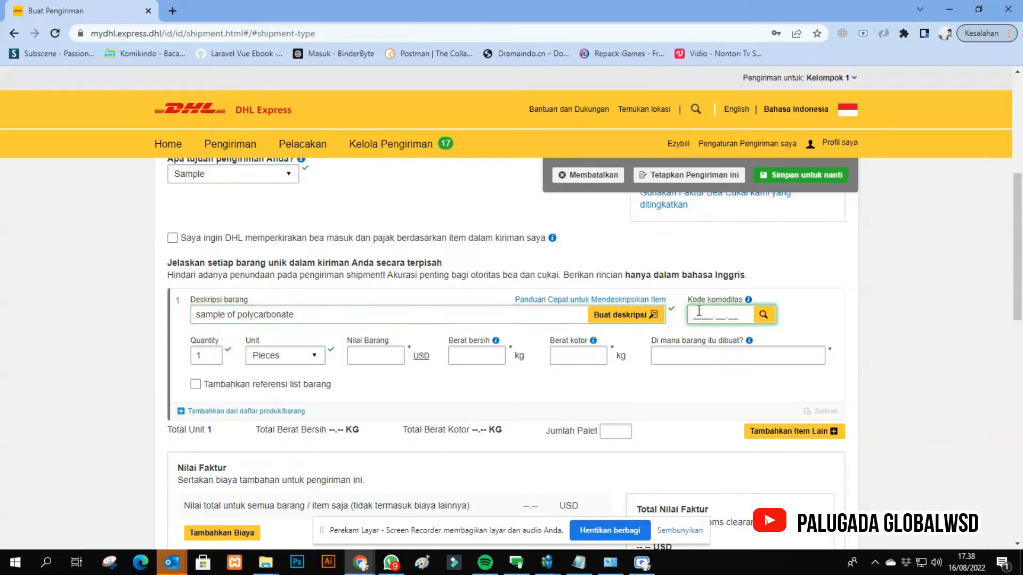
pyautogui.write('390')
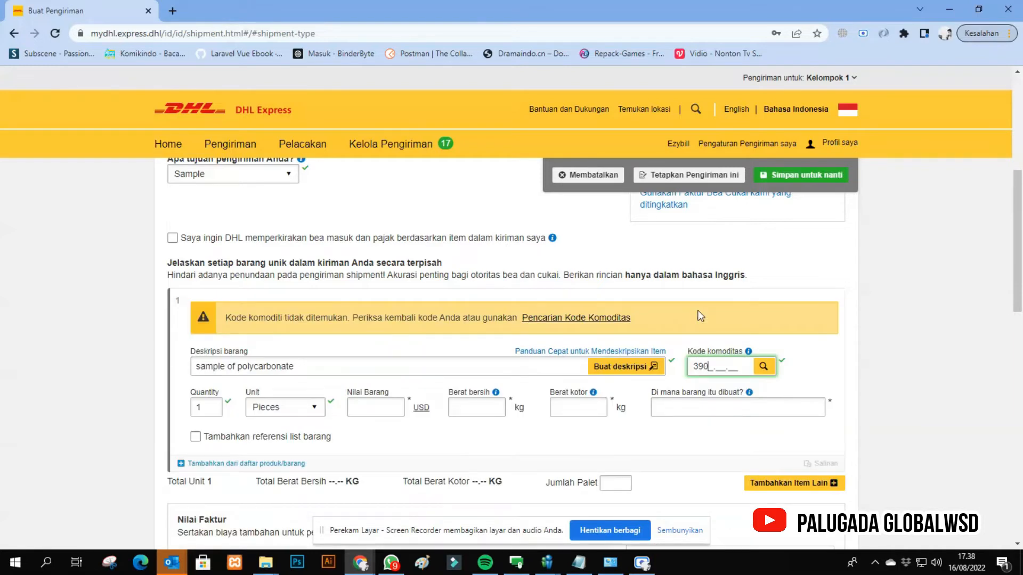
pyautogui.write('7.40.00')
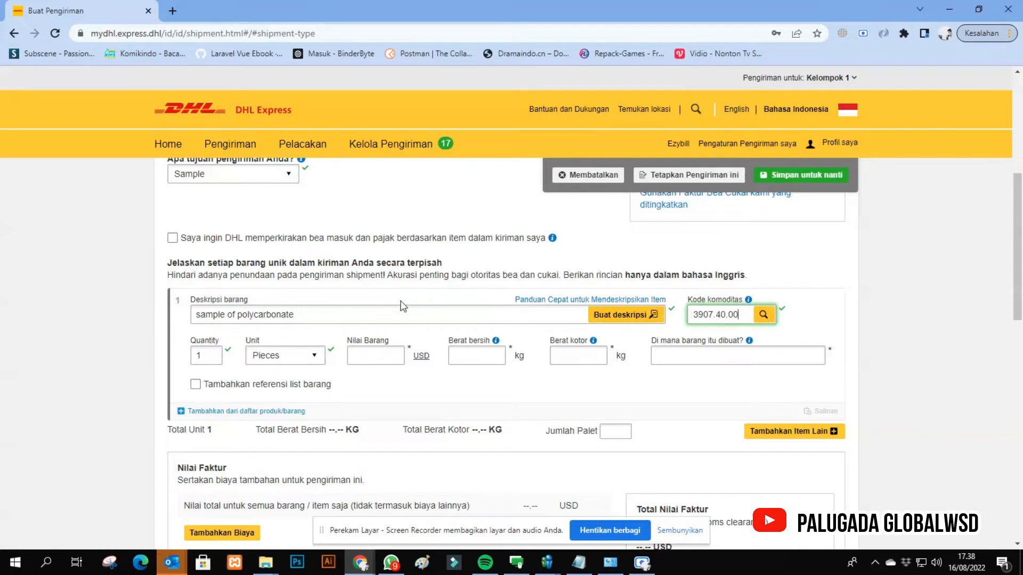
pyautogui.click(320, 314)
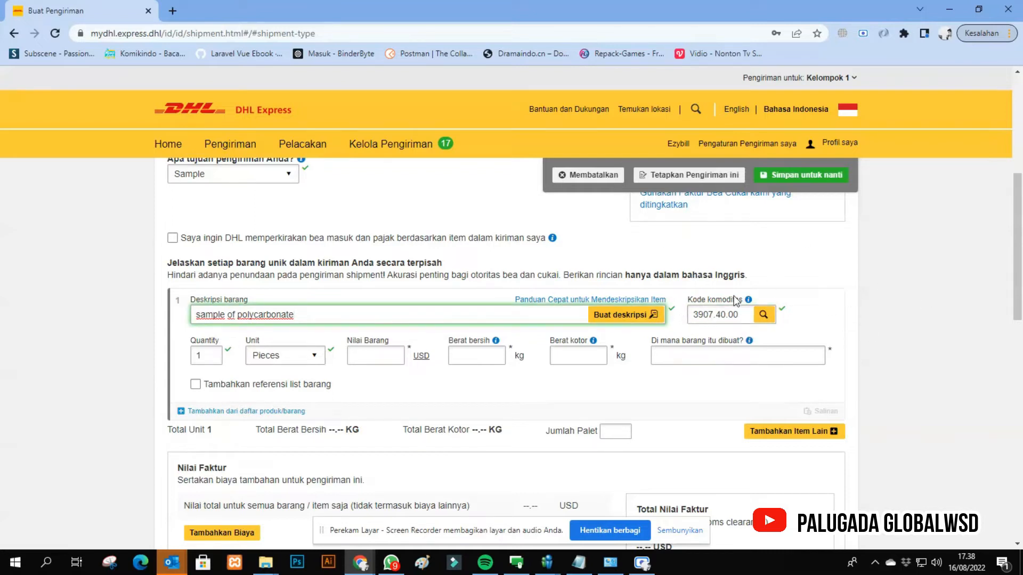
# - Set the item's value to 10 USD and both its net and gross weight to 1 kg
pyautogui.click(213, 358)
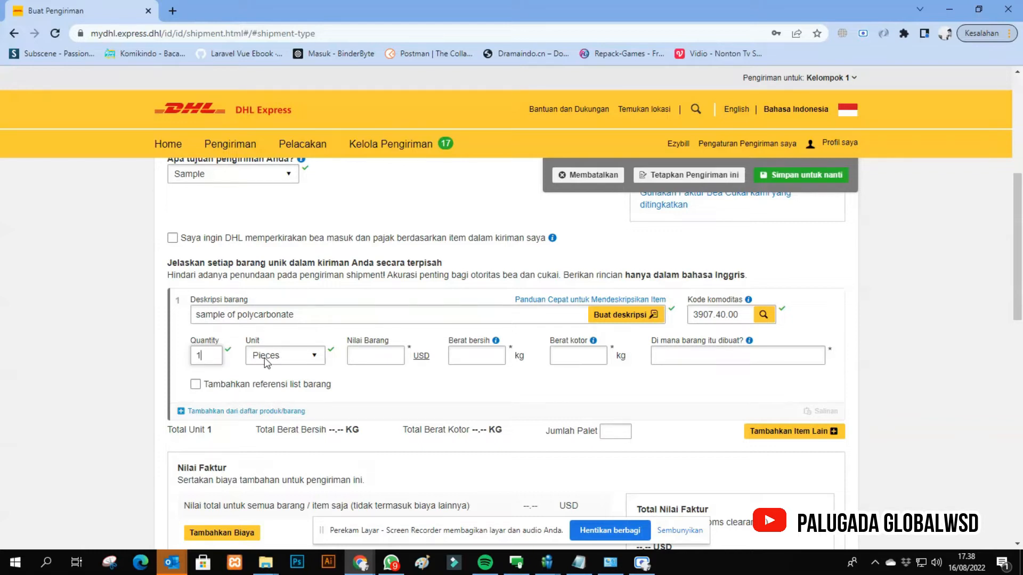
pyautogui.click(373, 356)
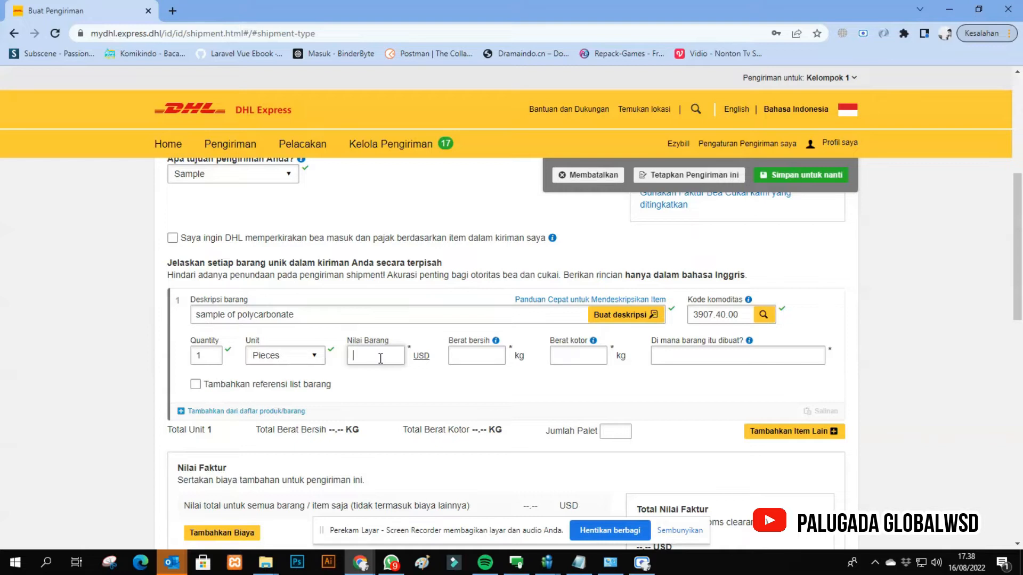
pyautogui.write('10')
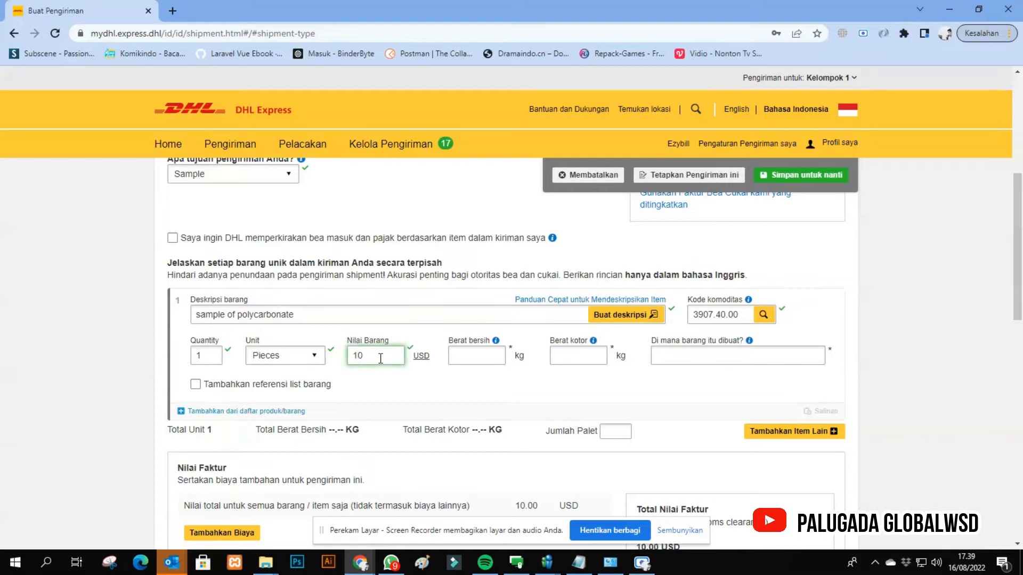
pyautogui.click(493, 357)
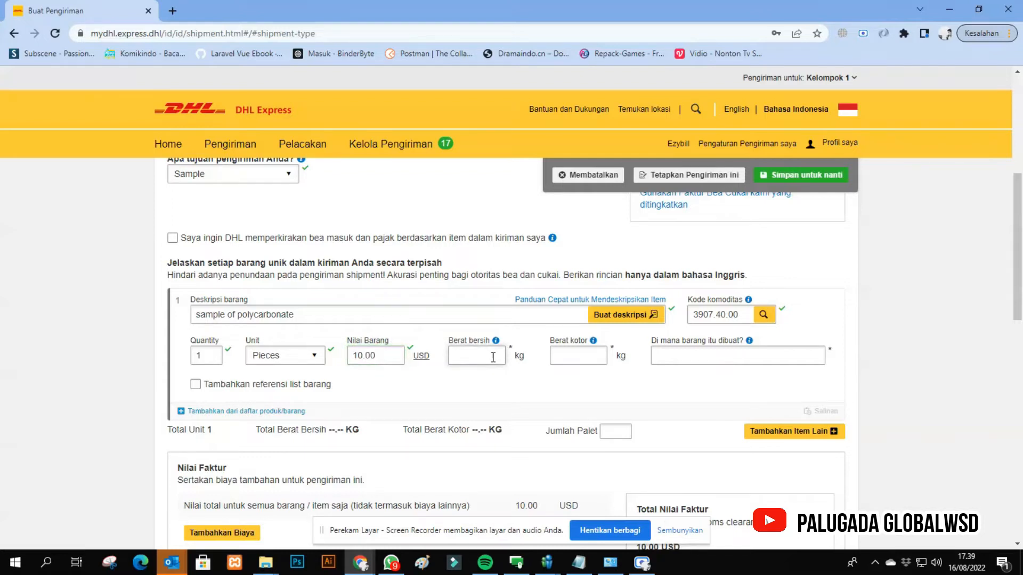
pyautogui.write('1')
pyautogui.press('Tab')
pyautogui.write('1')
# - Set the polycarbonate item's country of manufacture to Indonesia
pyautogui.press('Tab')
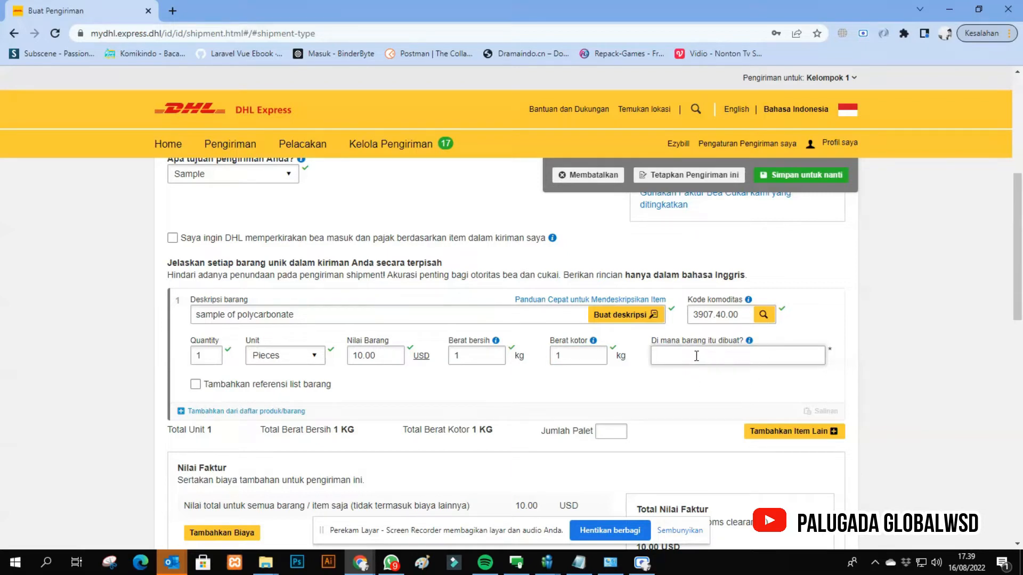
pyautogui.click(729, 358)
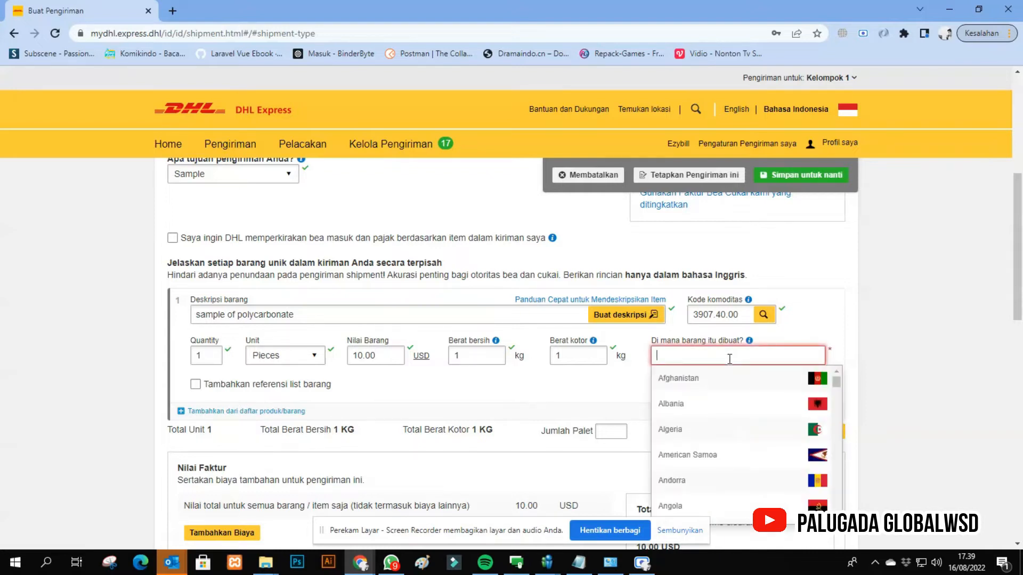
pyautogui.write('Indones')
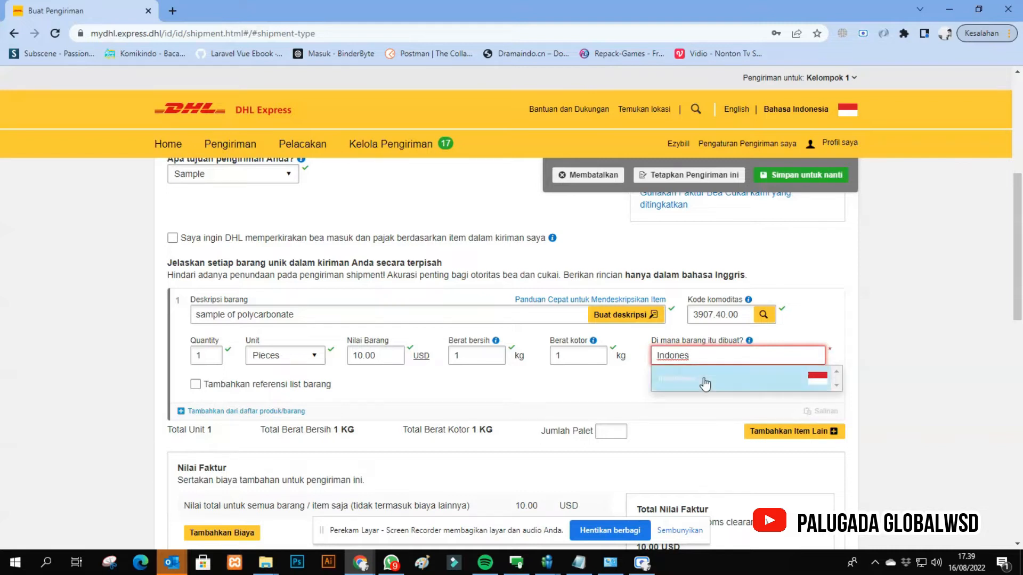
pyautogui.click(672, 381)
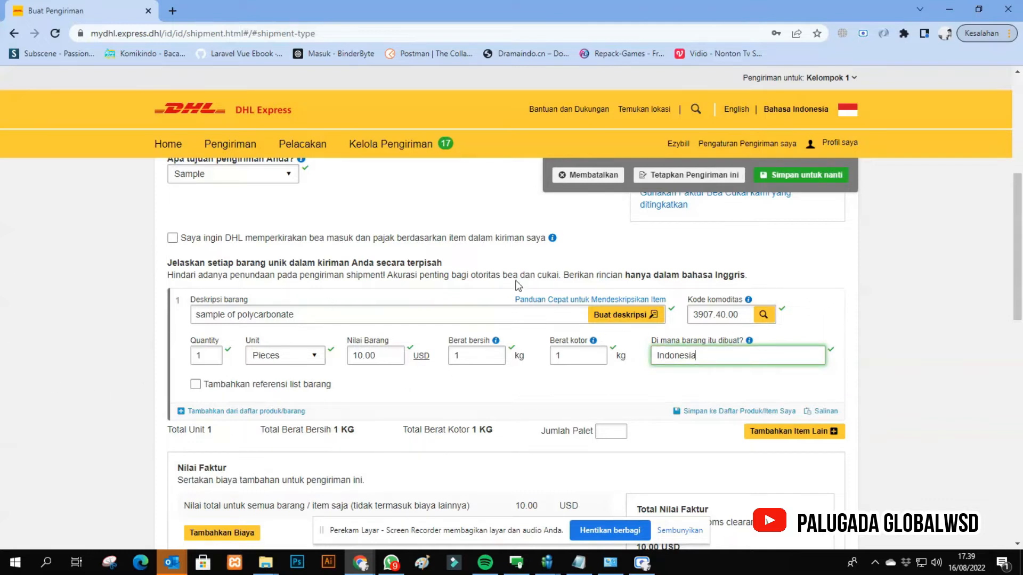
# - Add a second blank item line to the invoice and remove it again
pyautogui.scroll(-1, 551, 402)
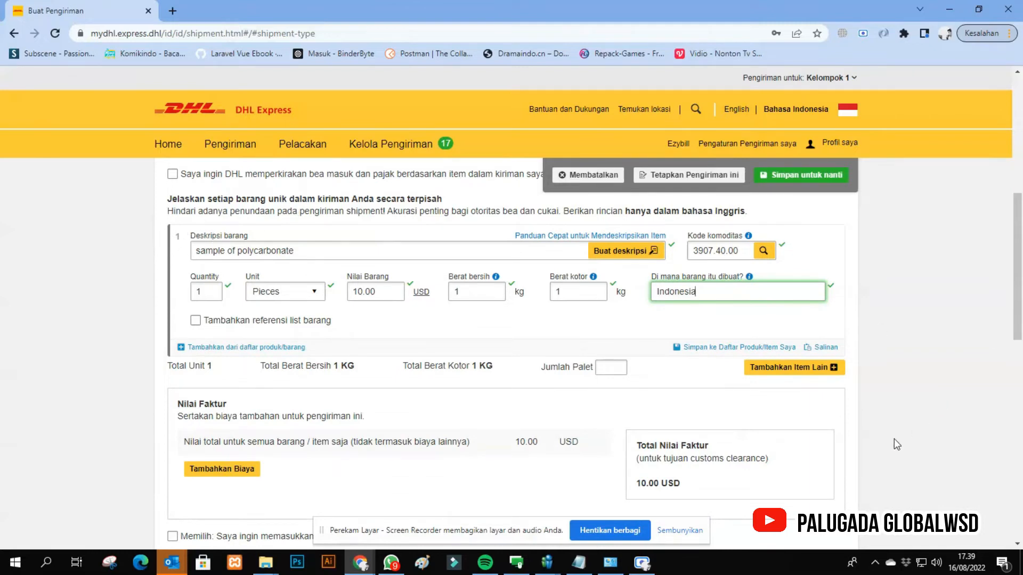
pyautogui.click(808, 369)
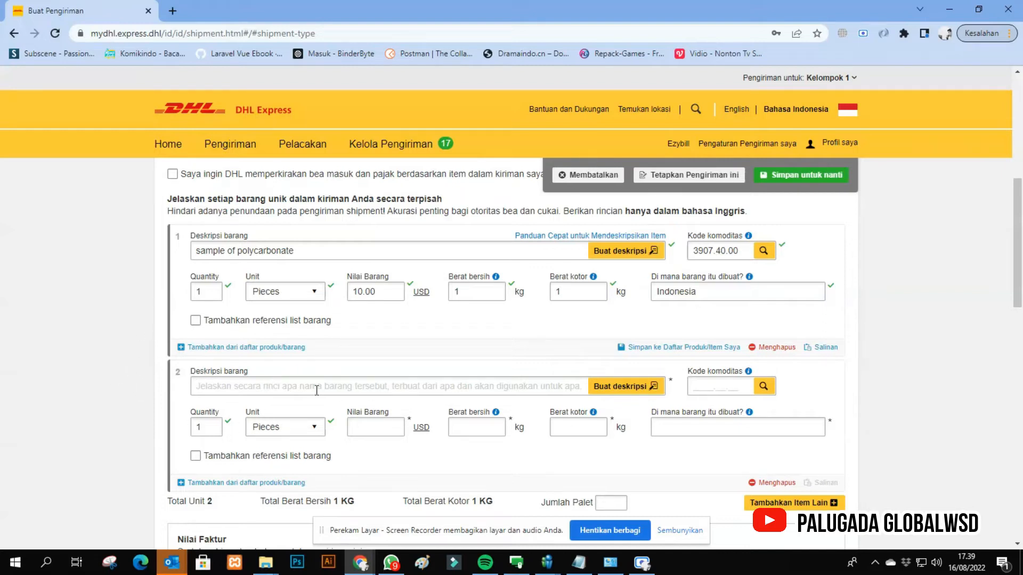
pyautogui.click(274, 385)
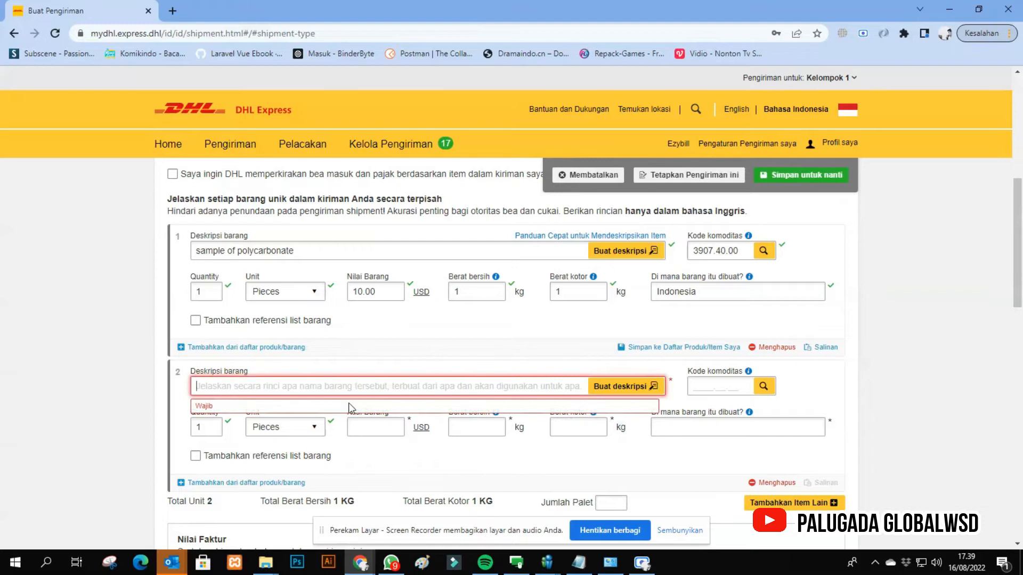
pyautogui.click(770, 483)
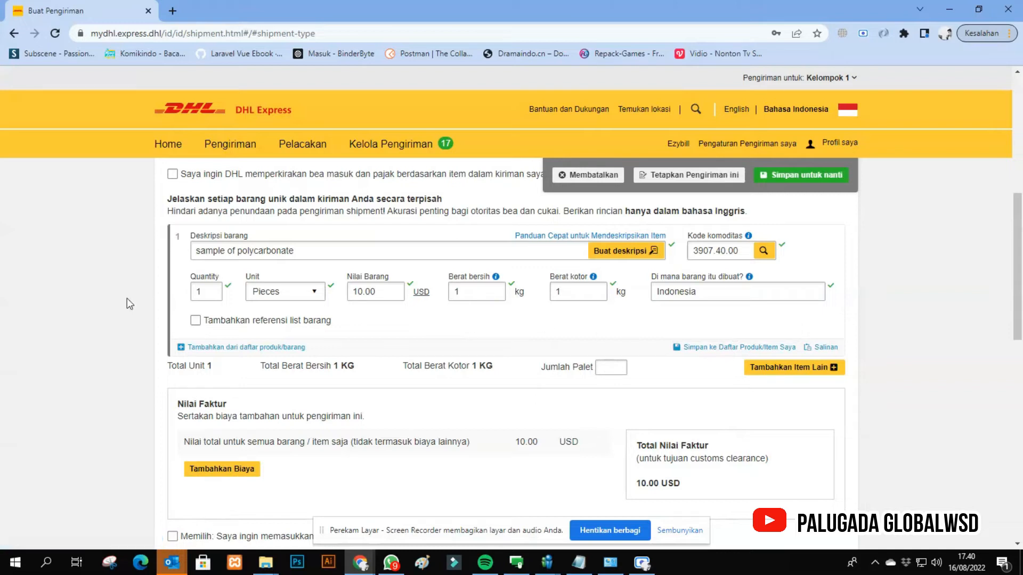
# - Copy the item description, sample of polycarbonate, into the invoice's Keterangan remarks
pyautogui.scroll(-1, 373, 442)
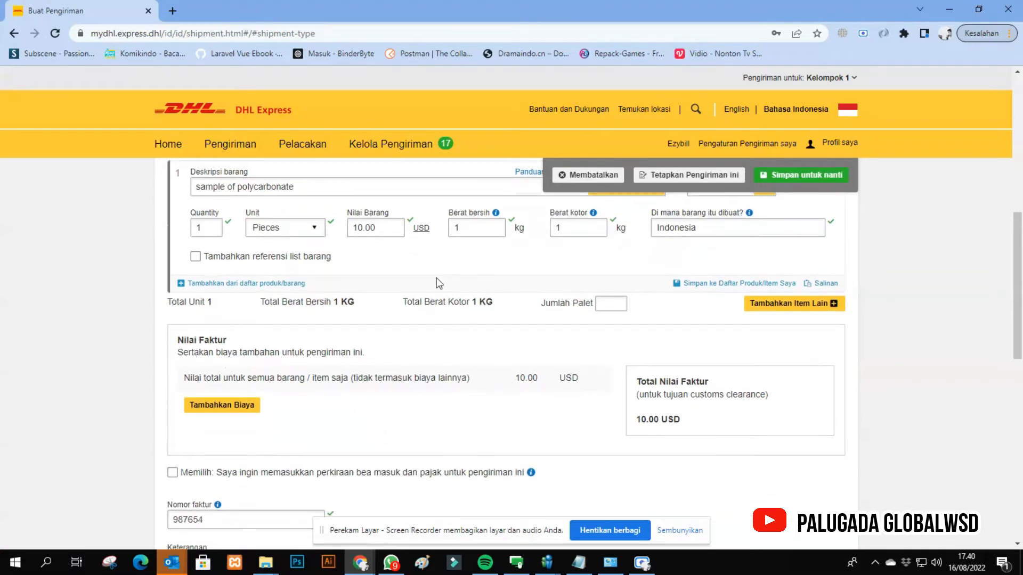
pyautogui.scroll(-1, 431, 448)
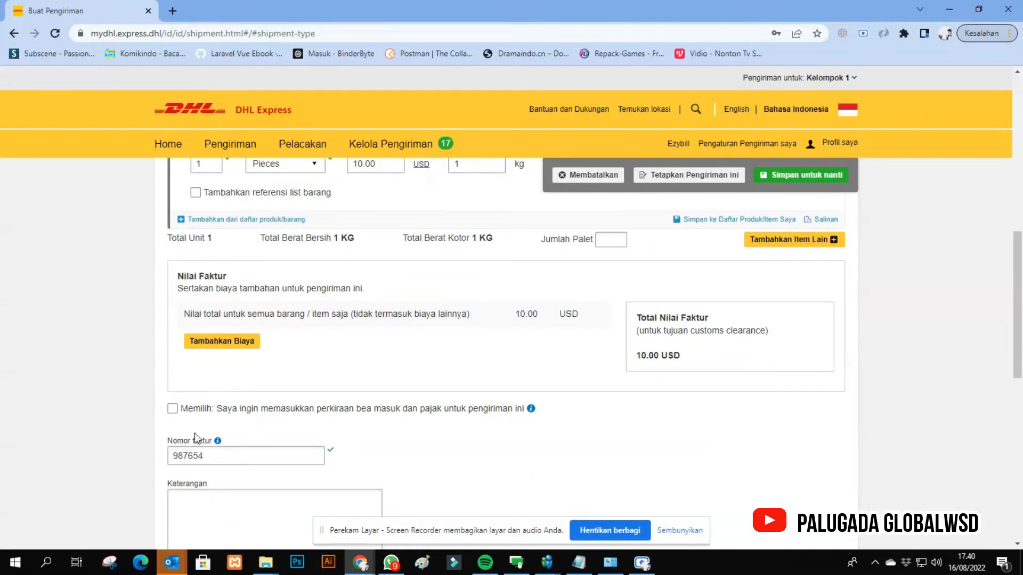
pyautogui.scroll(1, 223, 426)
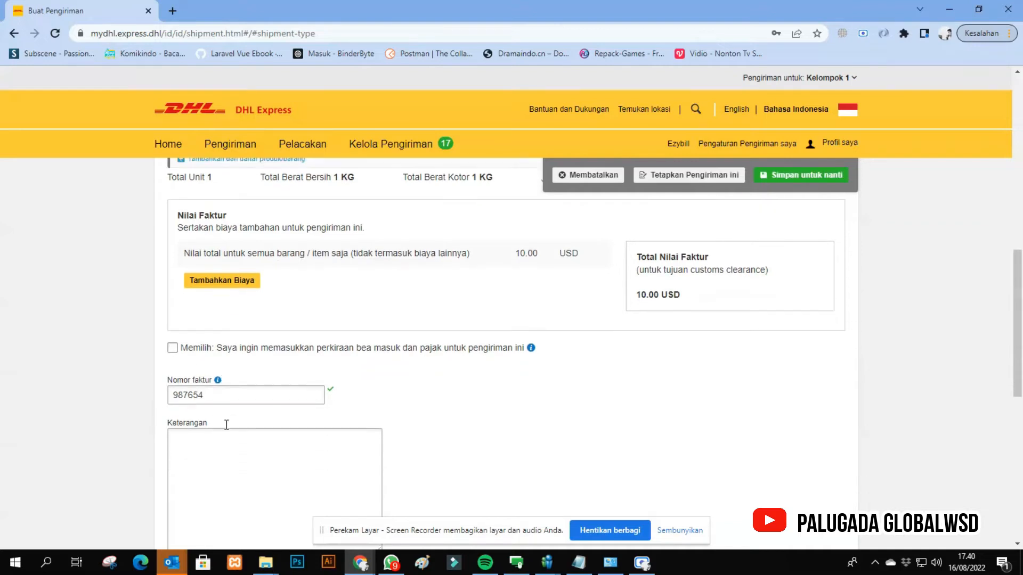
pyautogui.click(243, 385)
pyautogui.scroll(-2, 298, 373)
pyautogui.click(299, 333)
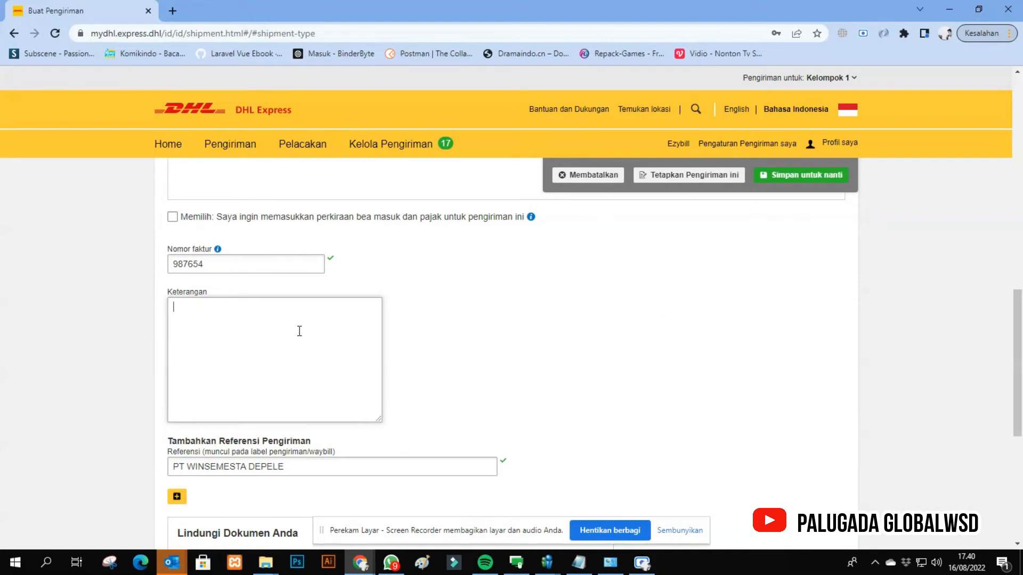
pyautogui.scroll(5, 299, 331)
pyautogui.scroll(-1, 299, 332)
pyautogui.moveTo(329, 377); pyautogui.dragTo(219, 367)
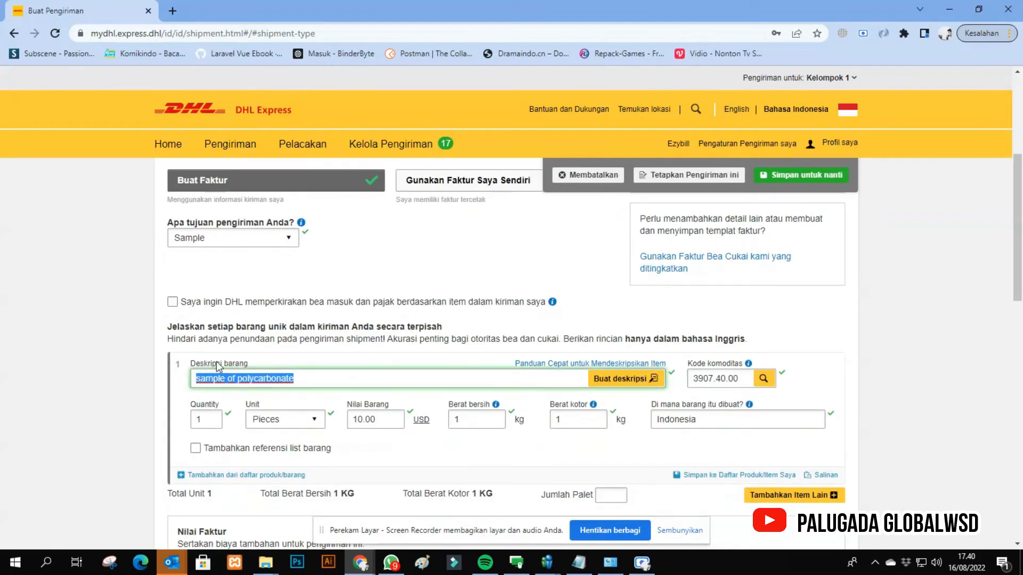
pyautogui.hotkey('ctrl', 'c')
pyautogui.scroll(-5, 218, 366)
pyautogui.click(224, 434)
pyautogui.hotkey('ctrl', 'v')
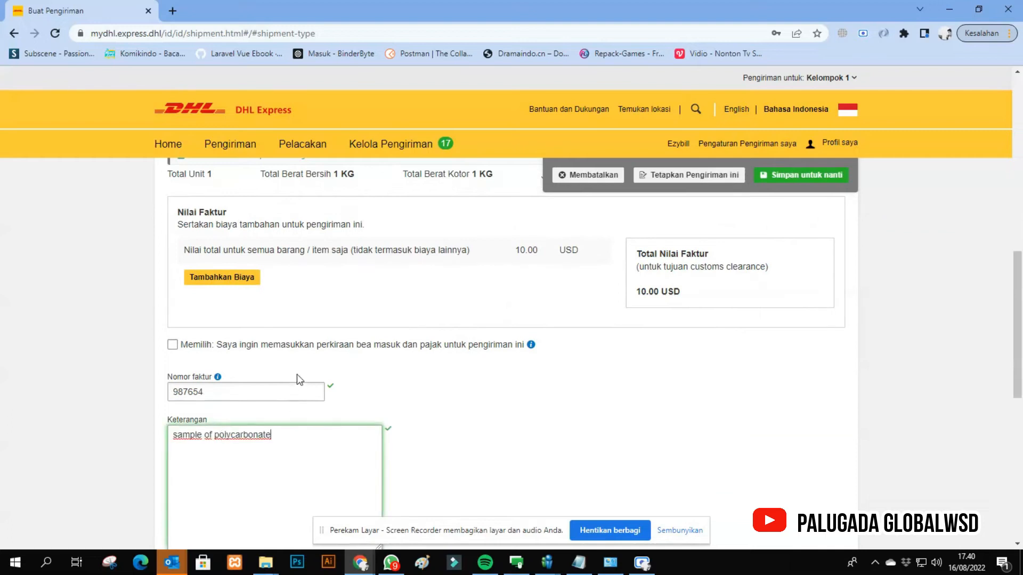
# - Review the shipment reference, the optional shipment protection and the completed invoice details
pyautogui.scroll(-3, 297, 375)
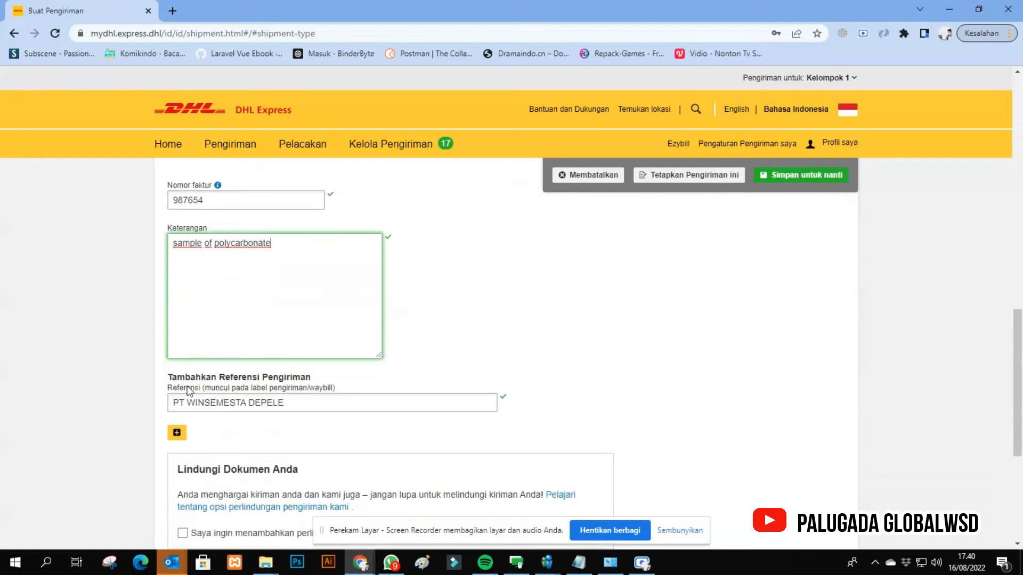
pyautogui.moveTo(169, 406); pyautogui.dragTo(302, 413)
pyautogui.scroll(-2, 326, 317)
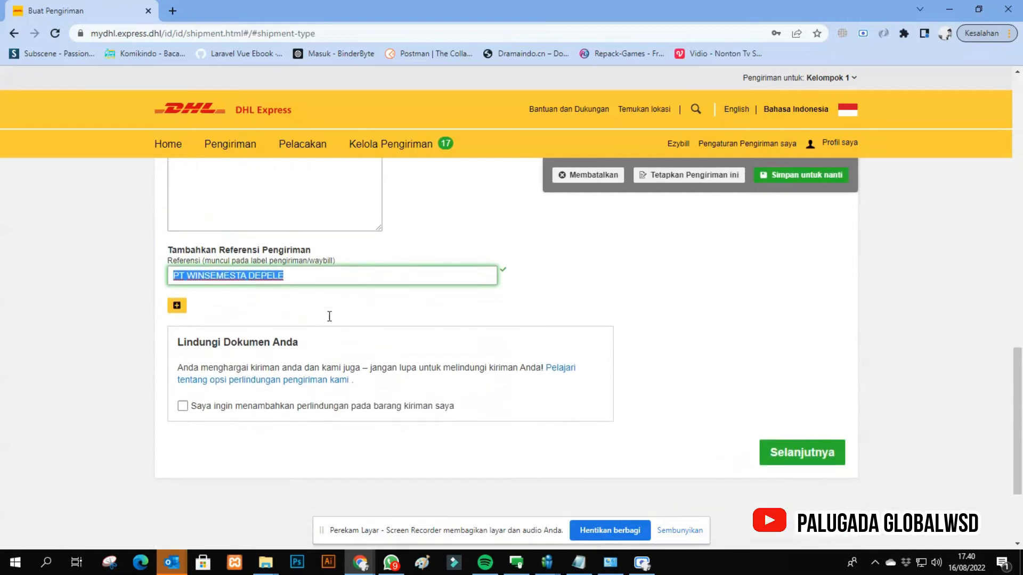
pyautogui.click(67, 377)
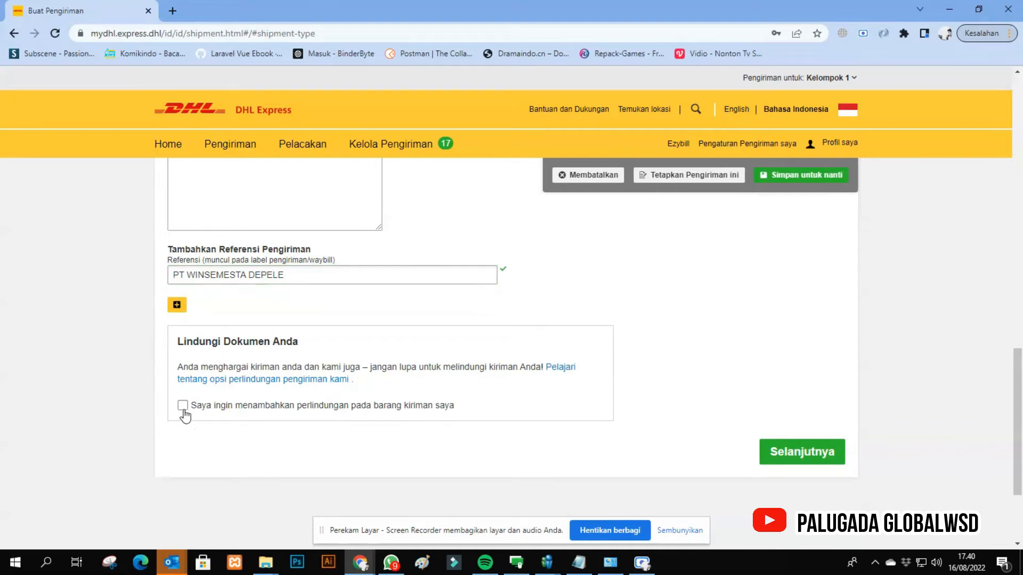
pyautogui.scroll(10, 471, 331)
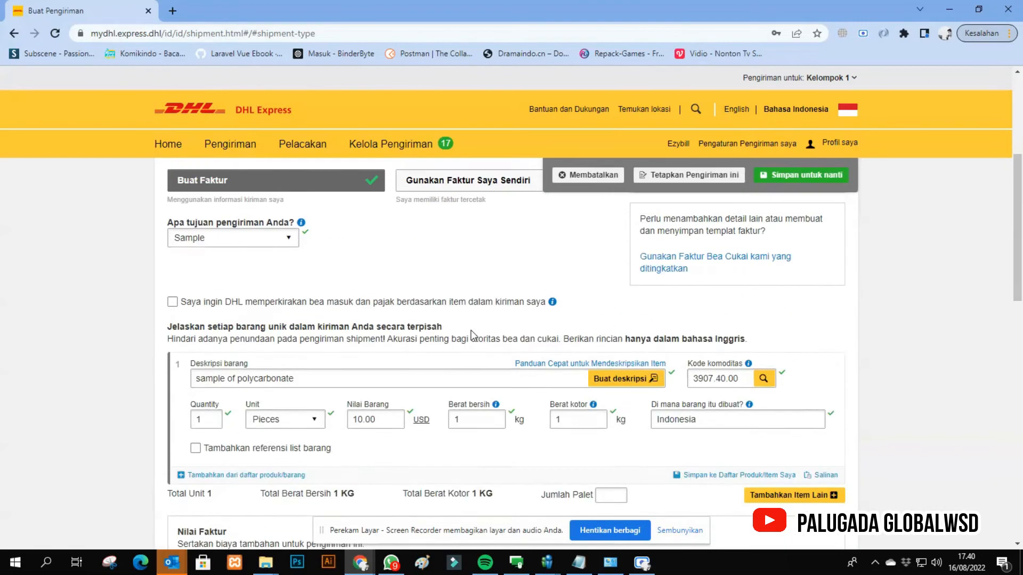
pyautogui.scroll(3, 471, 331)
pyautogui.scroll(-8, 511, 420)
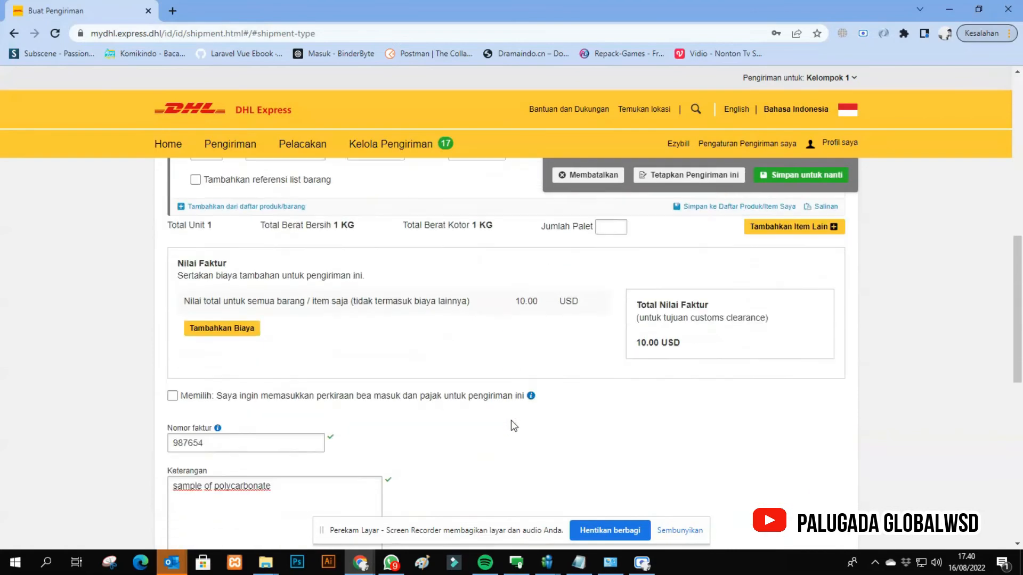
pyautogui.scroll(-7, 510, 421)
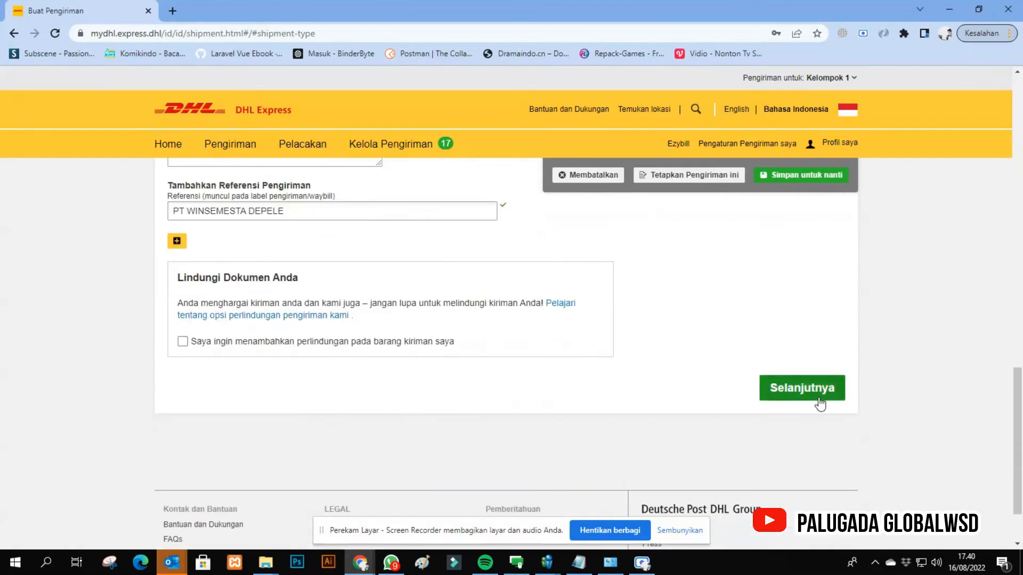
# - Continue through the customs declaration with no additional parties or documents, on to the packaging selection
pyautogui.click(819, 399)
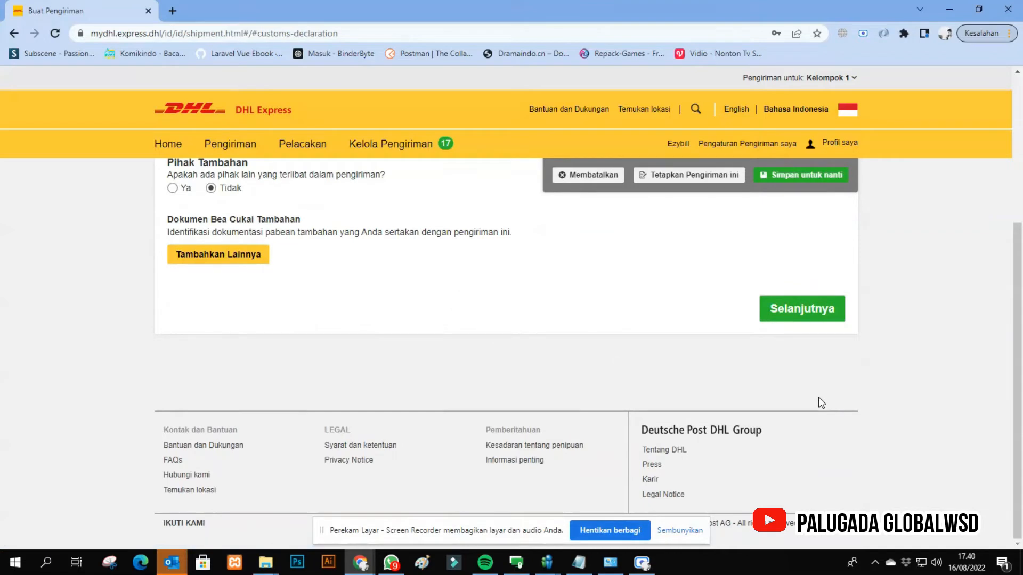
pyautogui.scroll(1, 479, 328)
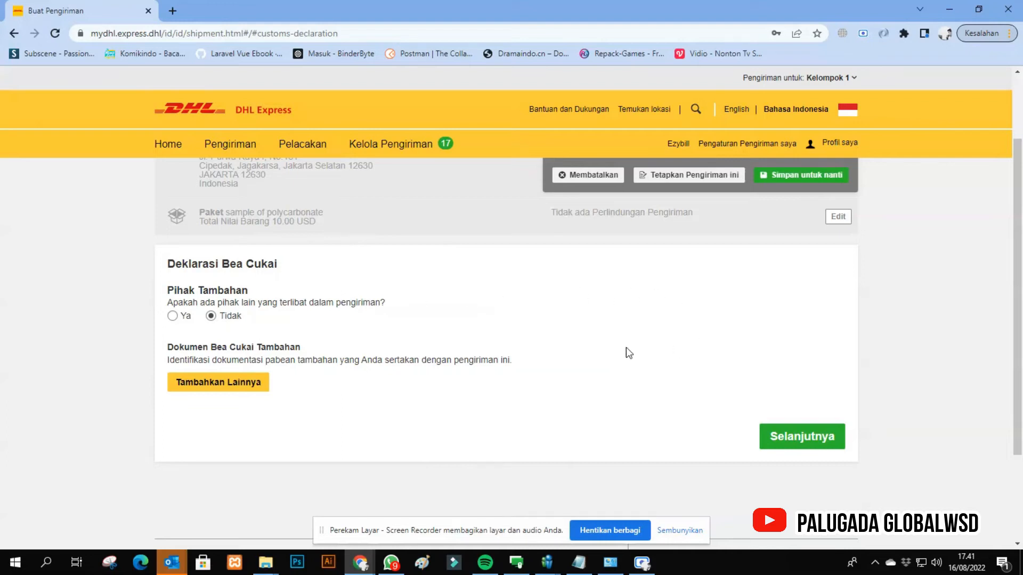
pyautogui.click(808, 434)
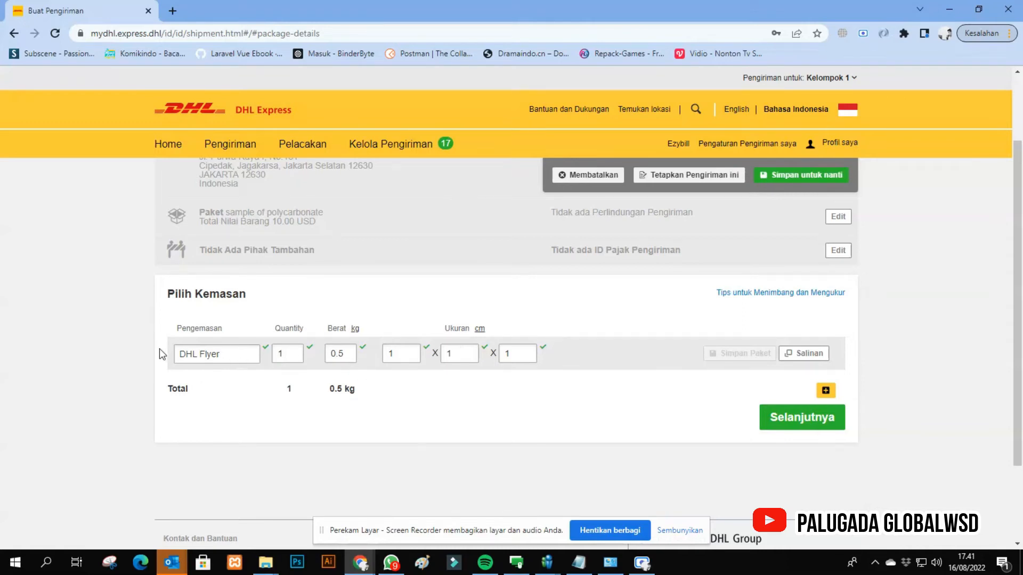
# - Change the packaging type to Your Own Package
pyautogui.click(218, 361)
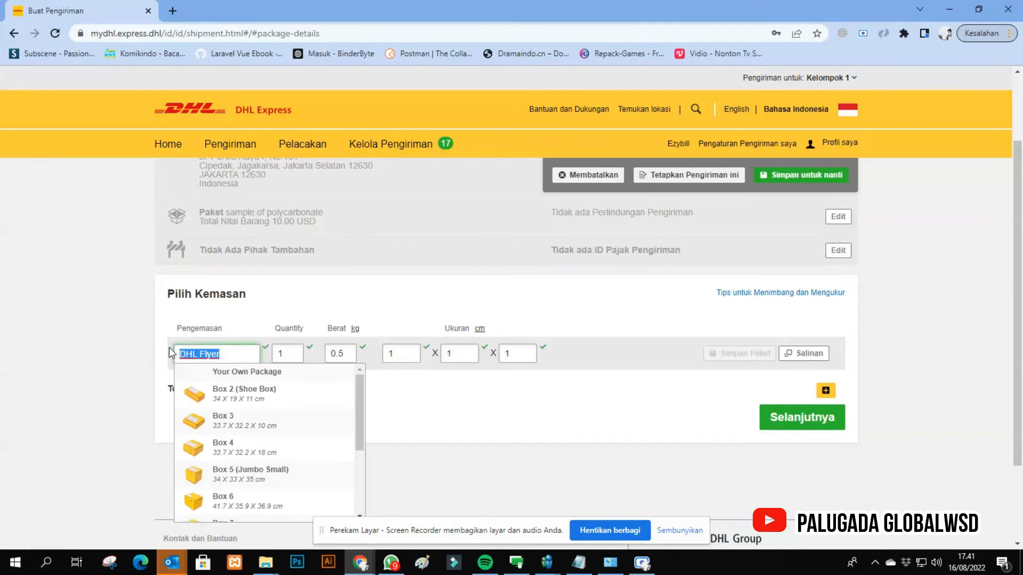
pyautogui.press('BackSpace')
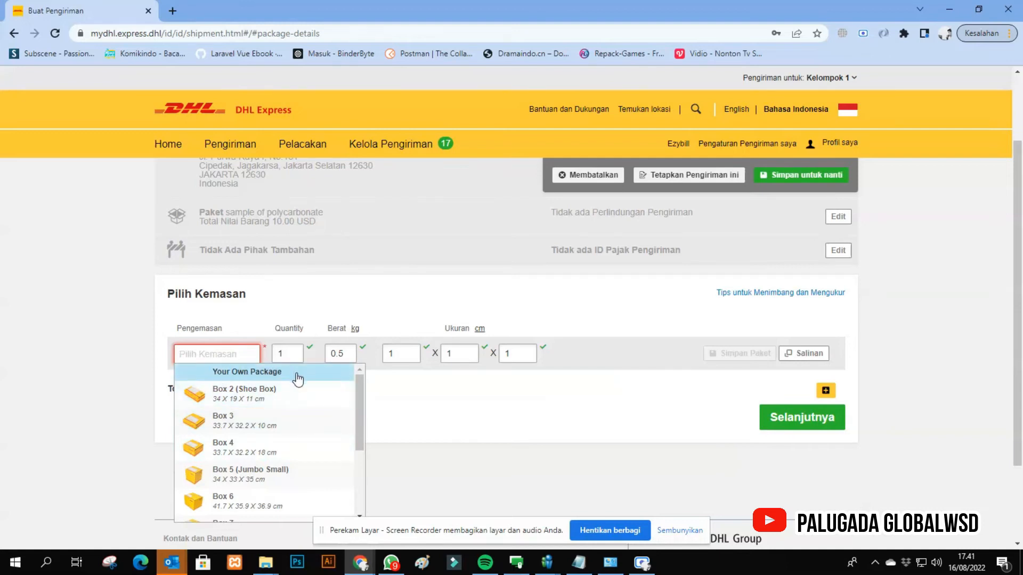
pyautogui.click(319, 374)
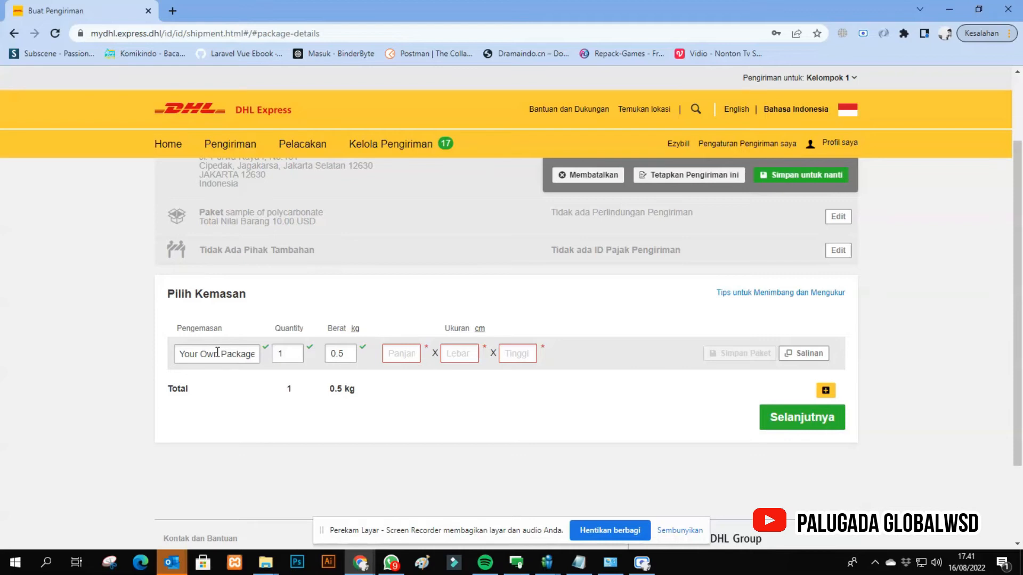
# - Set the package dimensions to 20 x 20 x 20 cm
pyautogui.click(407, 352)
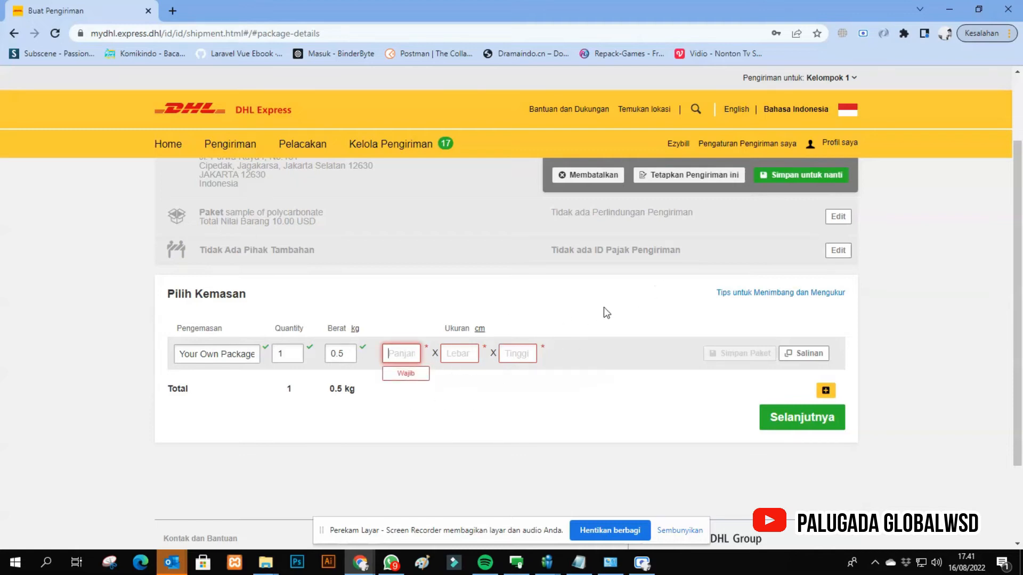
pyautogui.click(627, 307)
pyautogui.click(406, 355)
pyautogui.write('20')
pyautogui.press('Tab')
pyautogui.write('20')
pyautogui.press('Tab')
pyautogui.write('20')
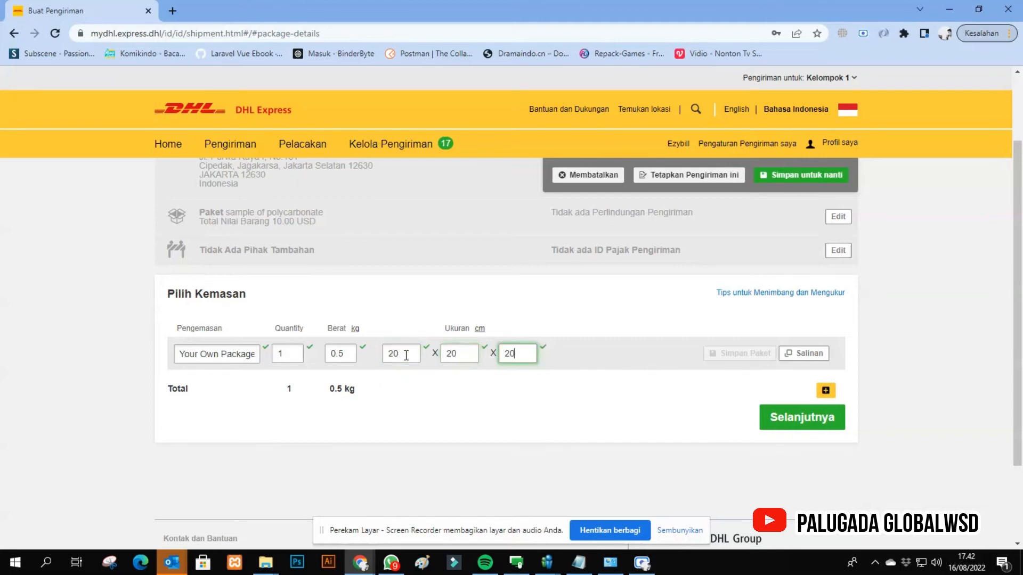
pyautogui.click(392, 415)
# - Duplicate the package line as a 15 x 15 x 15 cm package and remove that copy
pyautogui.click(790, 354)
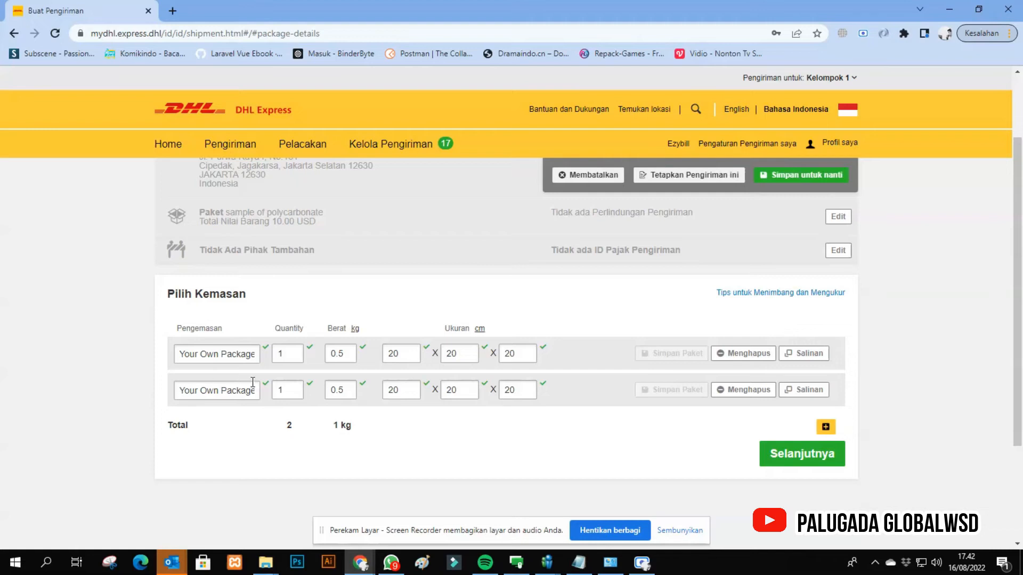
pyautogui.click(401, 389)
pyautogui.doubleClick(401, 389)
pyautogui.write('15')
pyautogui.doubleClick(462, 390)
pyautogui.write('15')
pyautogui.doubleClick(514, 389)
pyautogui.write('15')
pyautogui.click(748, 390)
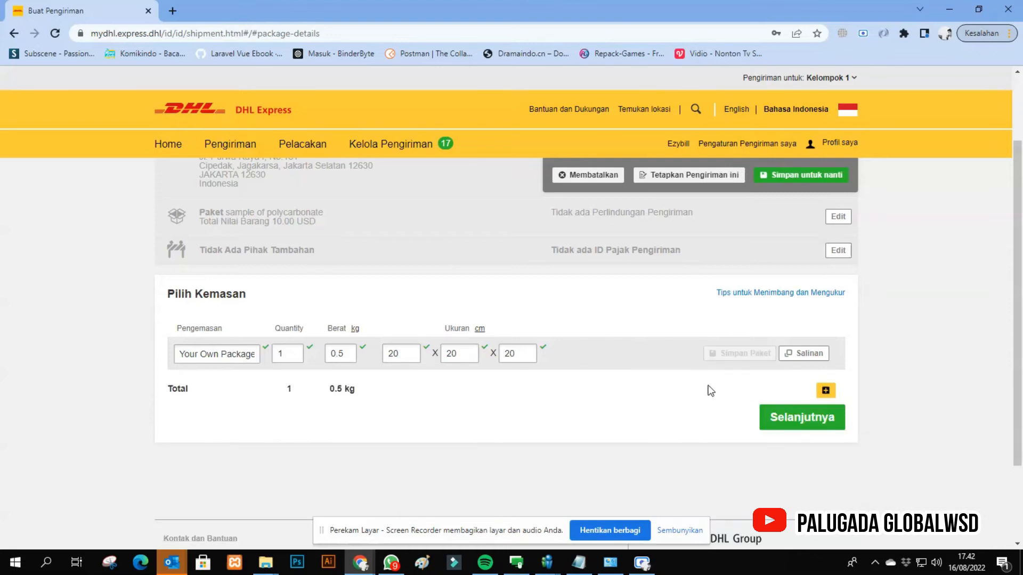
# - Continue to the payment details and choose the WIN account to pay the transportation charges
pyautogui.click(792, 417)
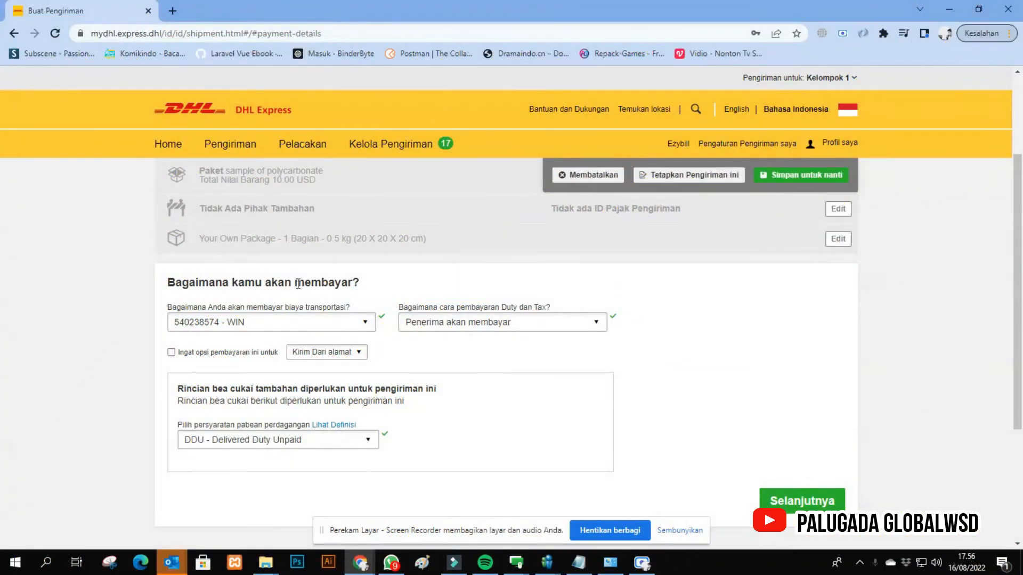
pyautogui.click(253, 324)
pyautogui.click(253, 324)
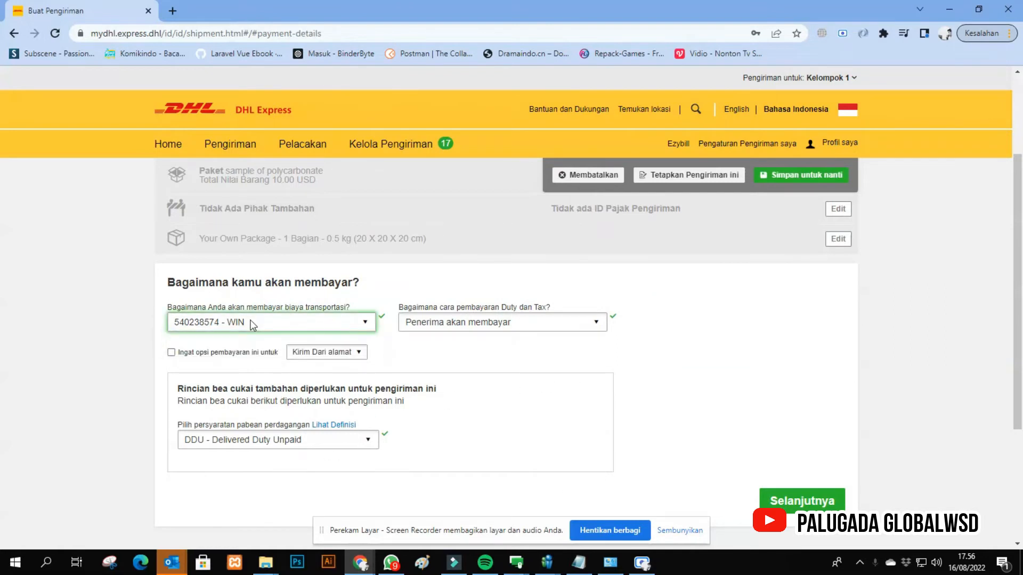
pyautogui.click(250, 324)
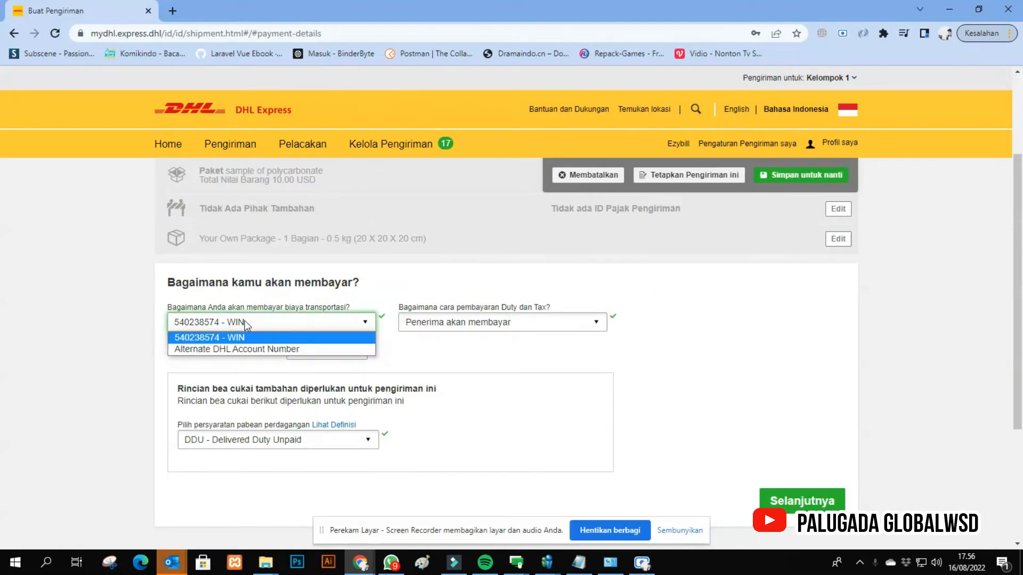
pyautogui.click(177, 341)
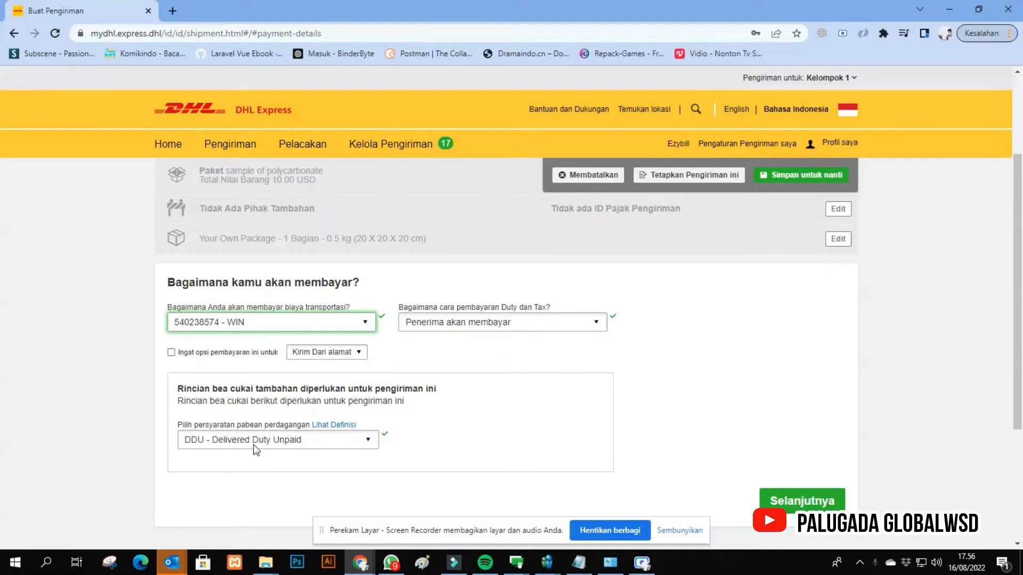
# - Set duty and tax to be paid by the receiver, with DDU - Delivered Duty Unpaid as the trade term
pyautogui.click(504, 325)
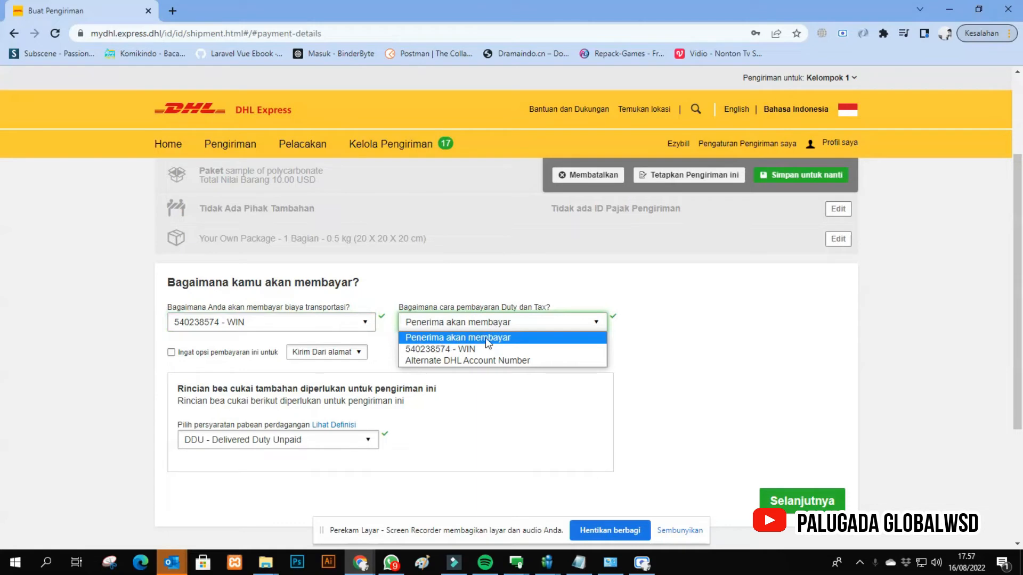
pyautogui.click(484, 338)
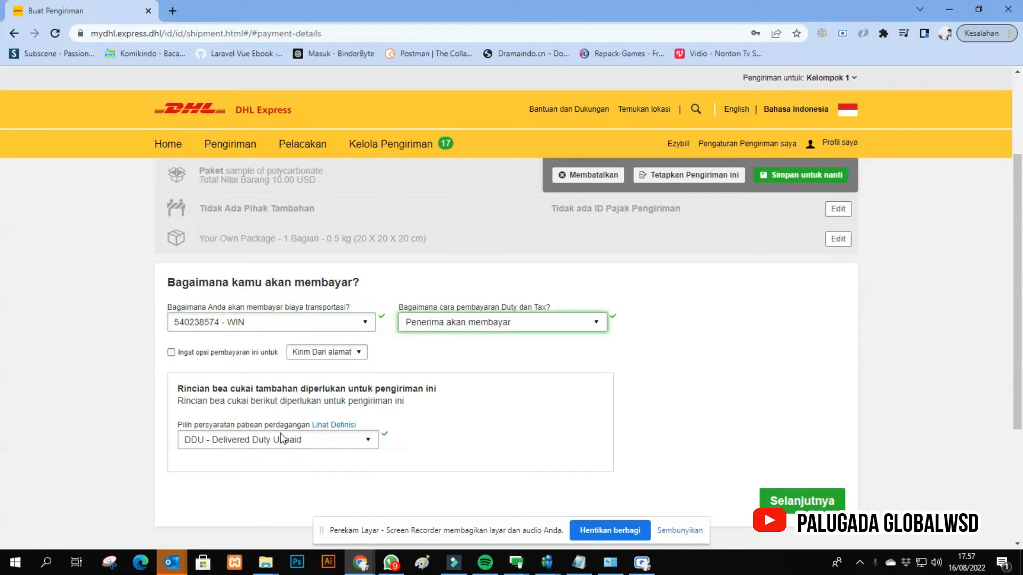
pyautogui.click(261, 442)
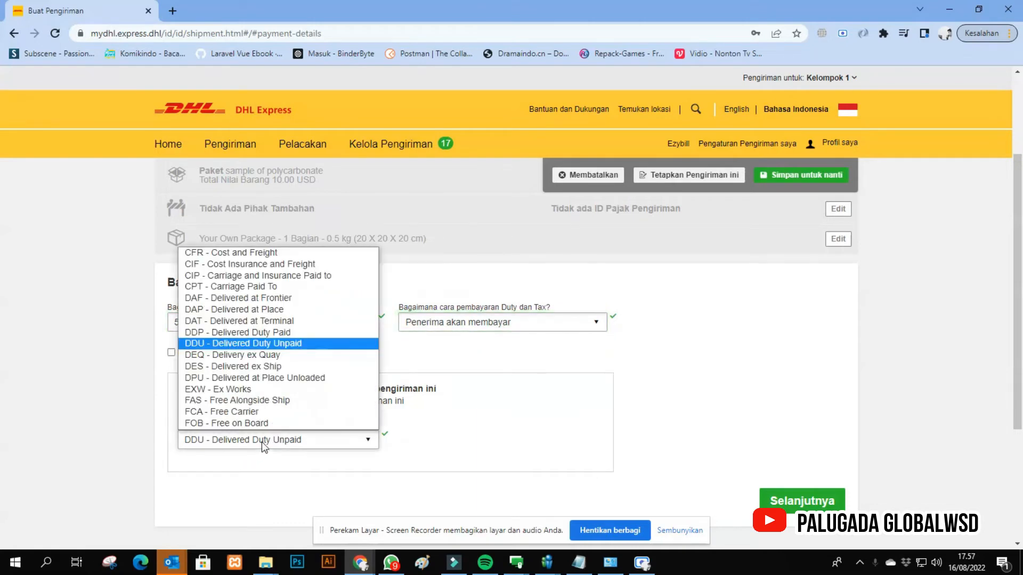
pyautogui.click(264, 442)
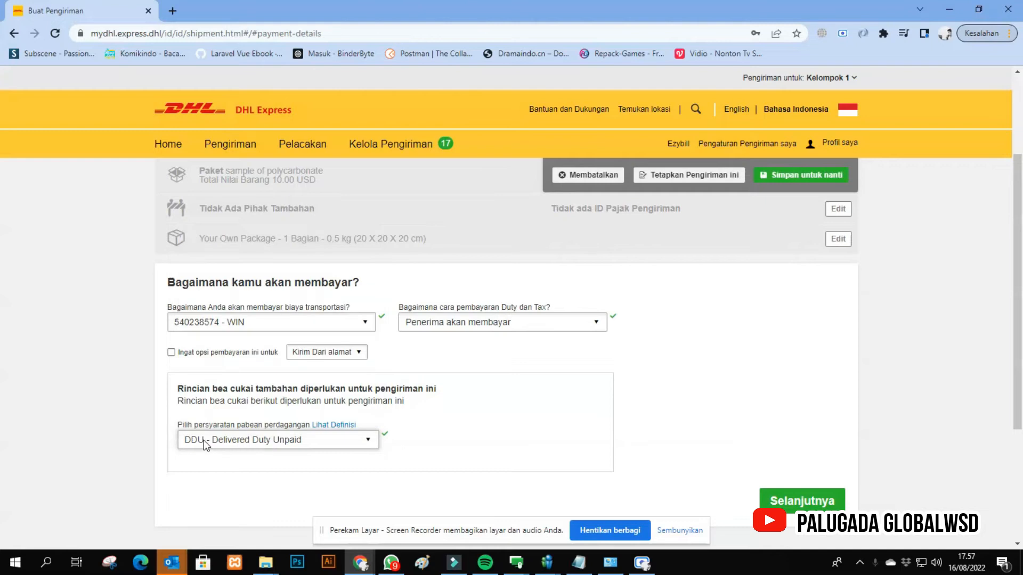
pyautogui.click(264, 444)
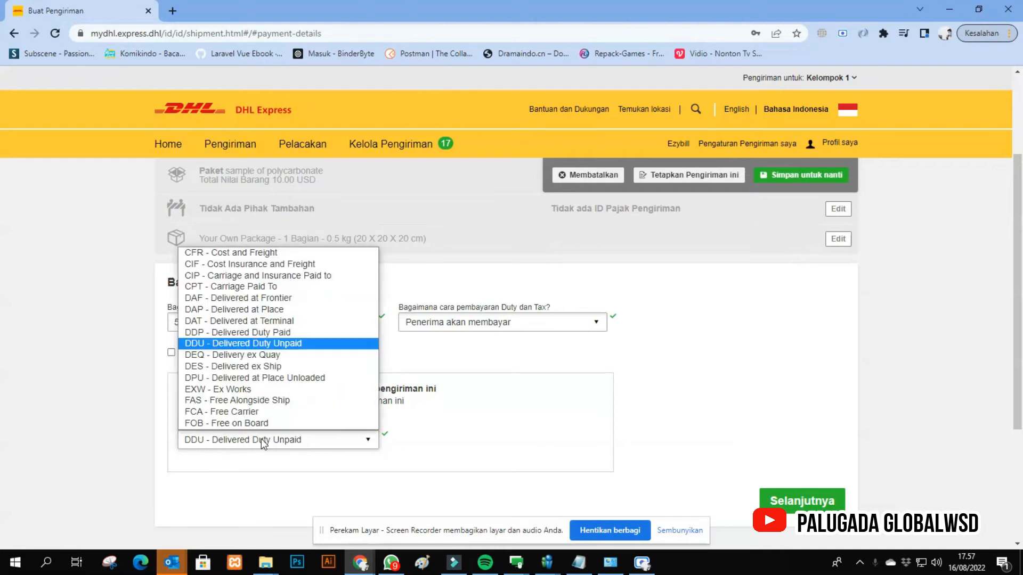
pyautogui.click(288, 343)
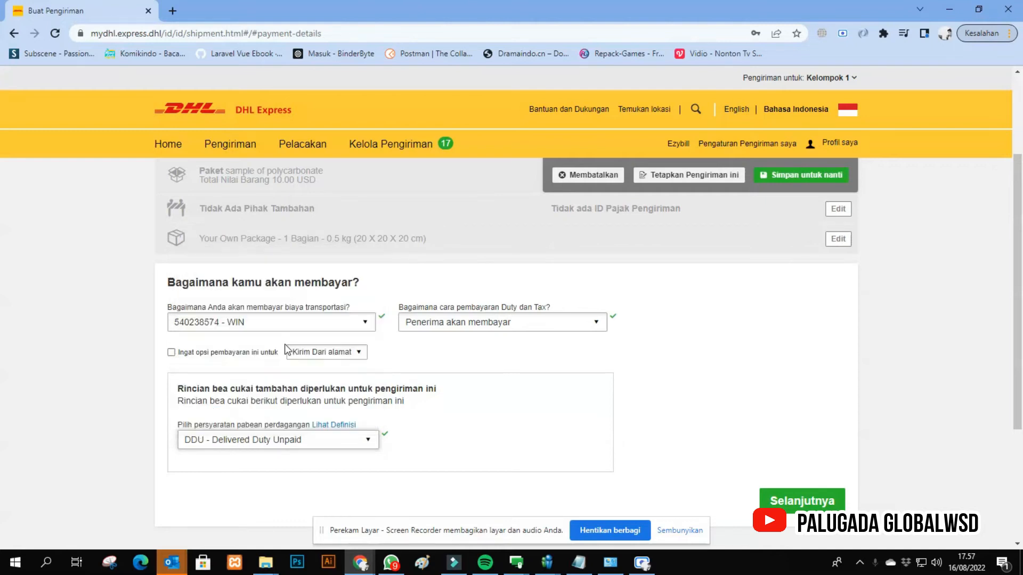
pyautogui.click(465, 322)
pyautogui.click(459, 331)
pyautogui.click(242, 452)
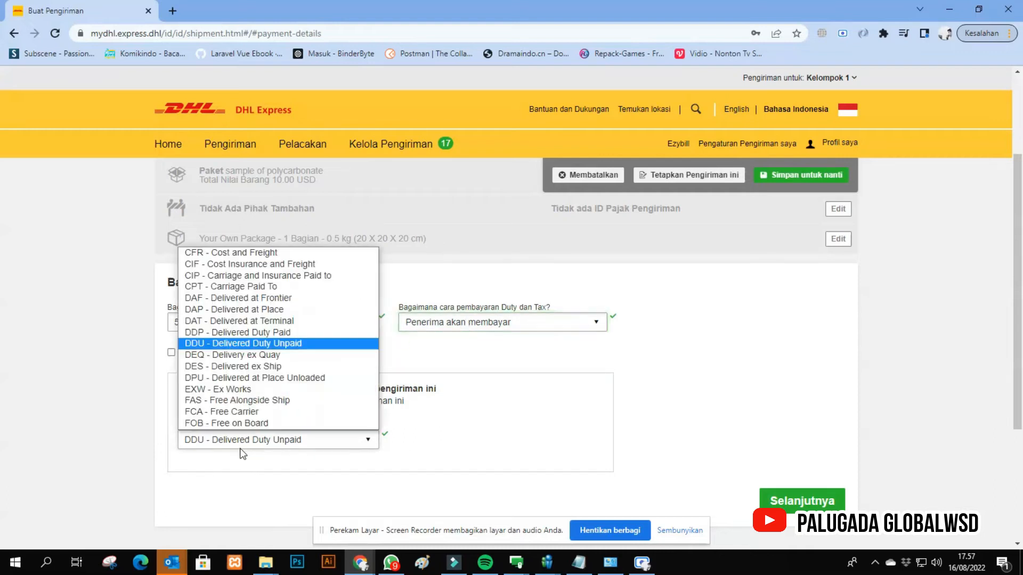
pyautogui.click(296, 345)
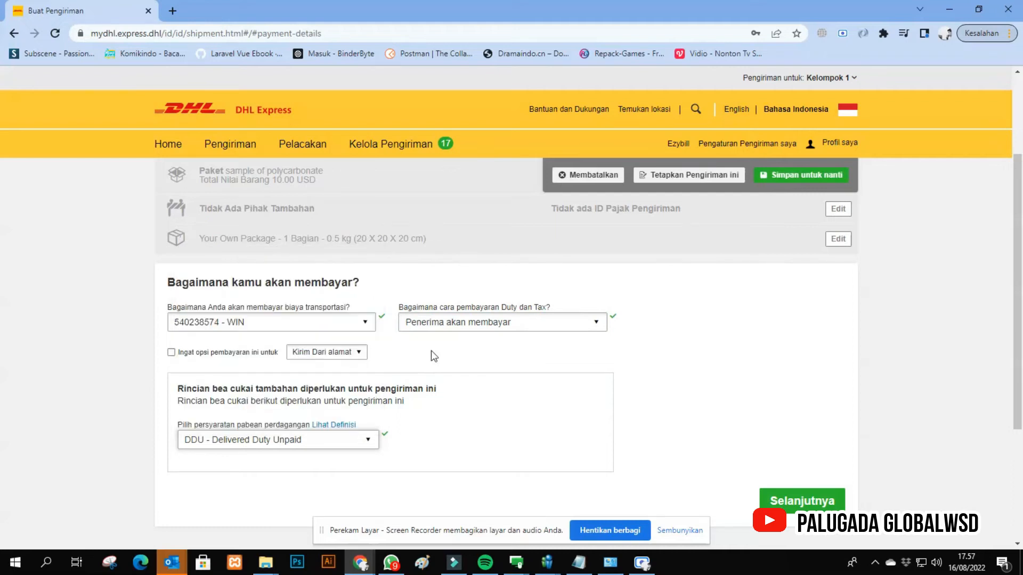
# - Charge duty and tax to the WIN account and set the trade term to DDP - Delivered Duty Paid
pyautogui.click(529, 325)
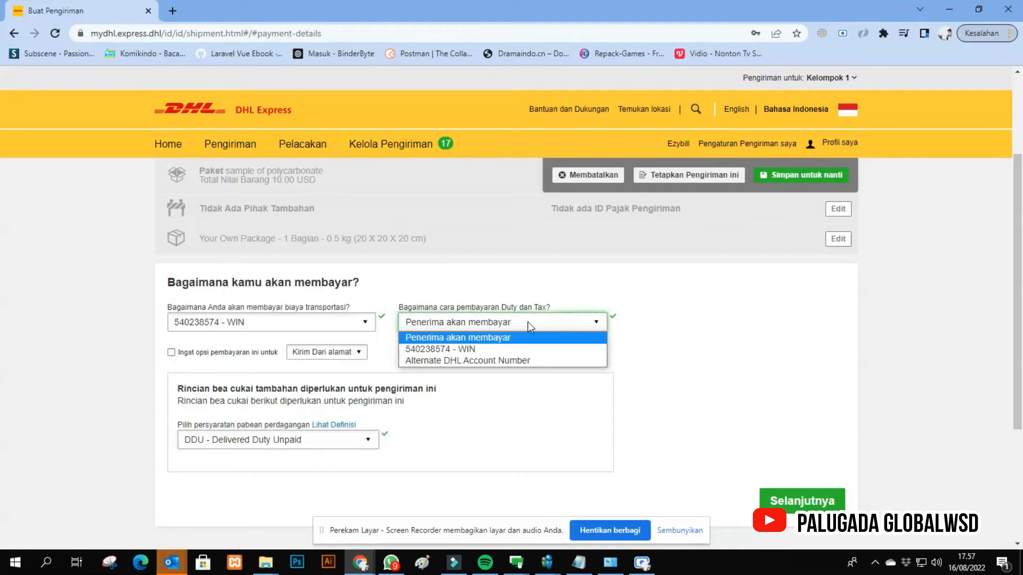
pyautogui.click(461, 349)
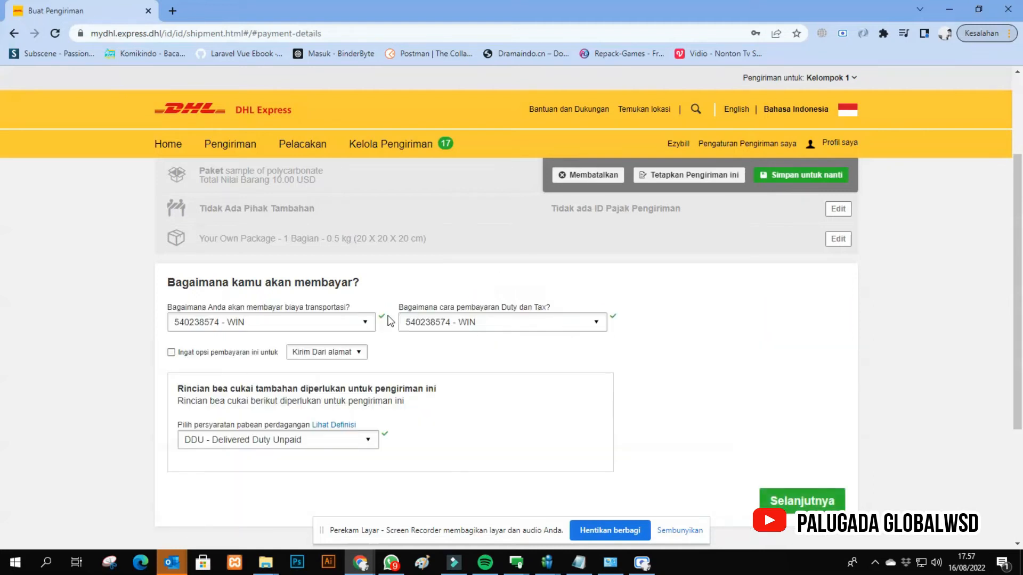
pyautogui.click(322, 438)
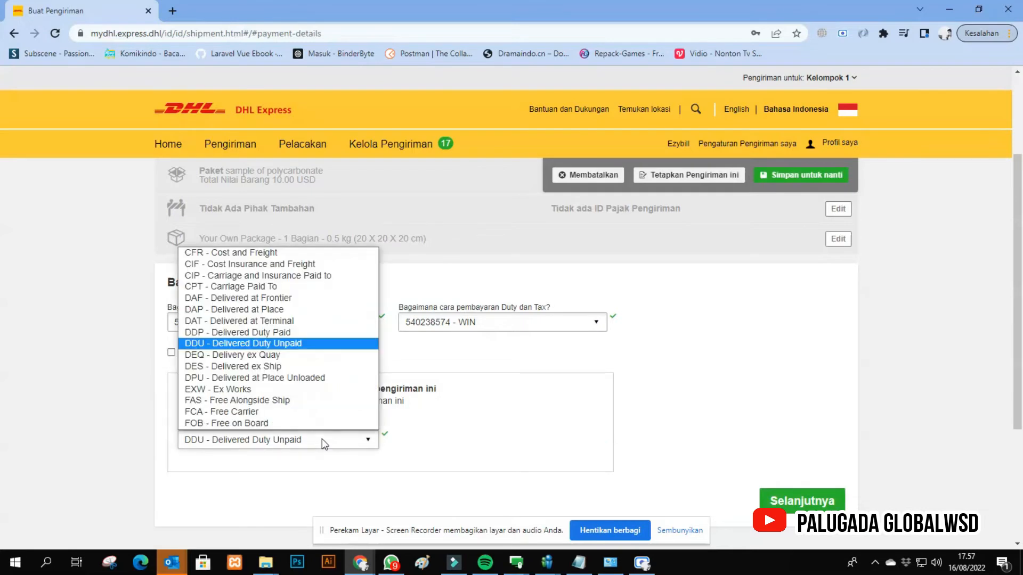
pyautogui.click(278, 333)
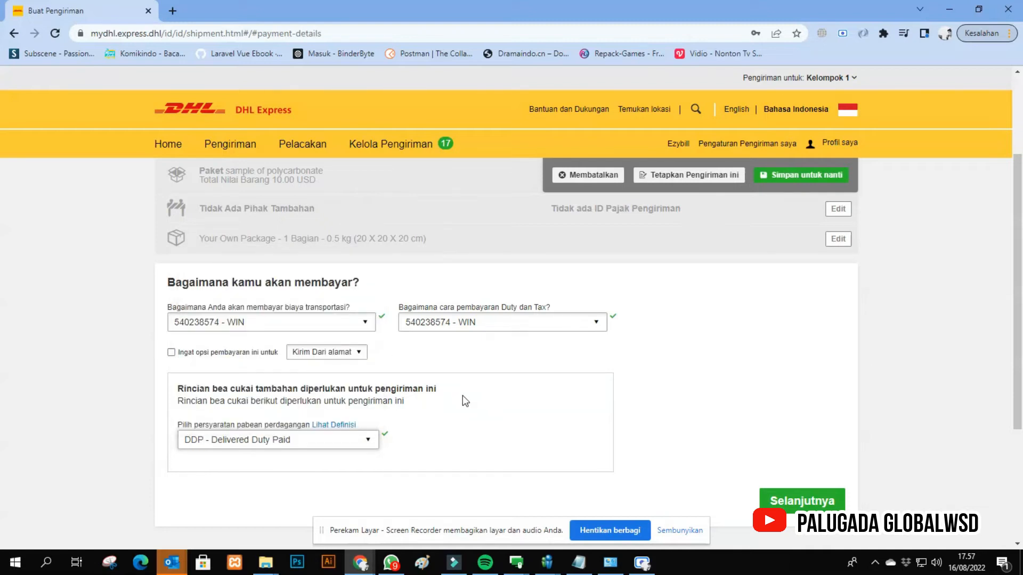
pyautogui.click(363, 440)
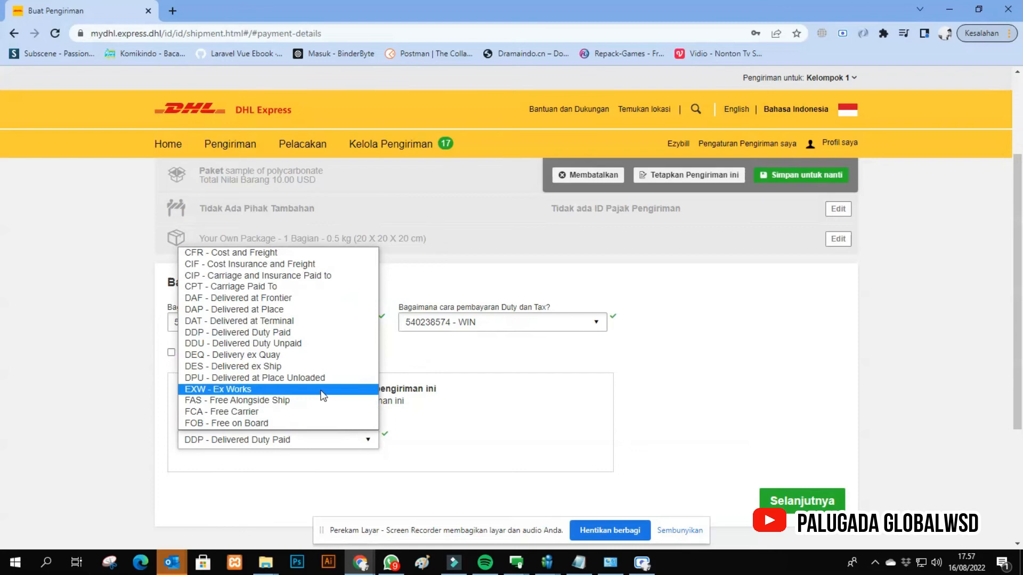
pyautogui.click(292, 334)
# - Switch duty and tax back to payment by the receiver and the trade term to DDU - Delivered Duty Unpaid
pyautogui.click(518, 331)
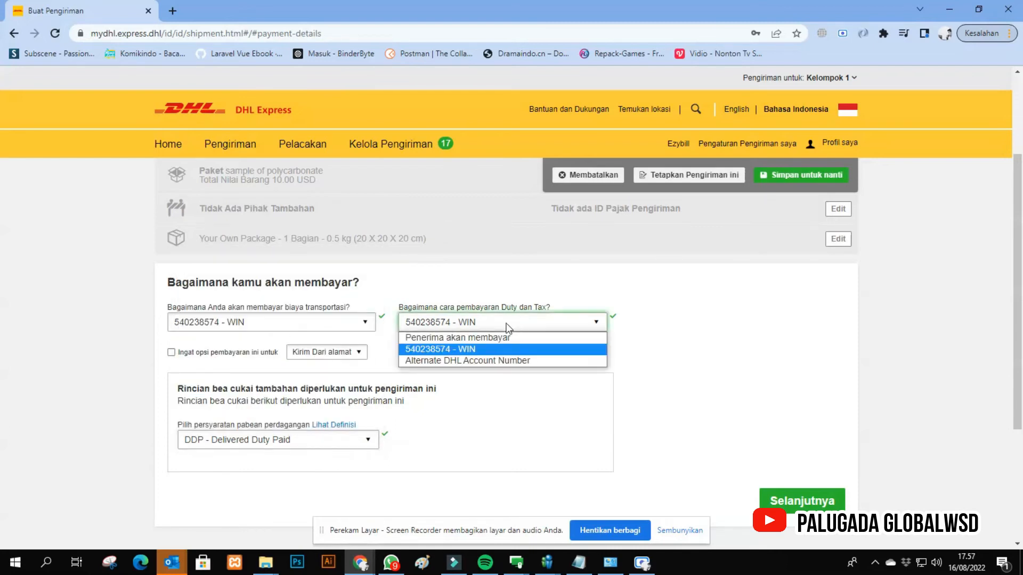
pyautogui.click(471, 337)
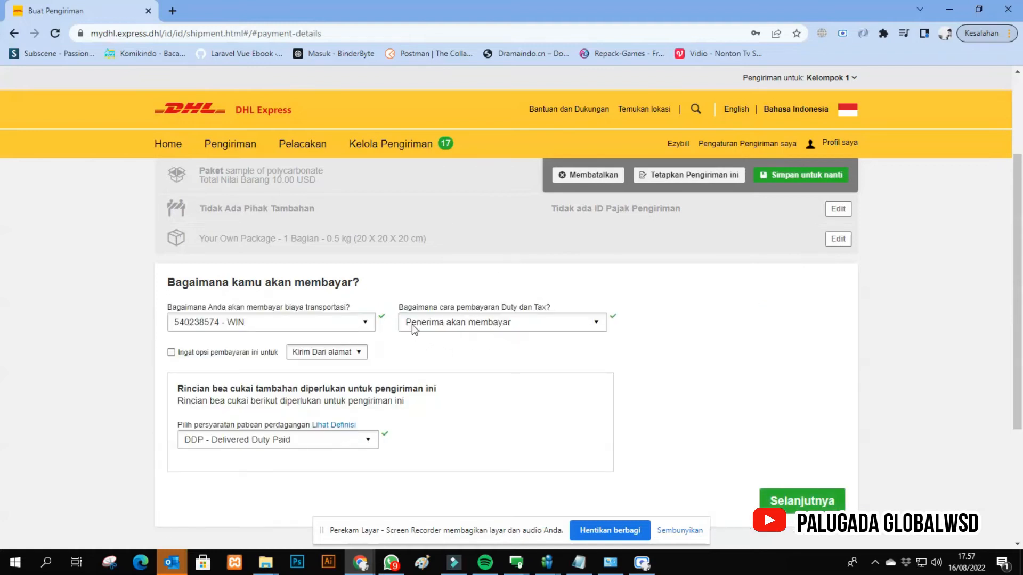
pyautogui.click(357, 434)
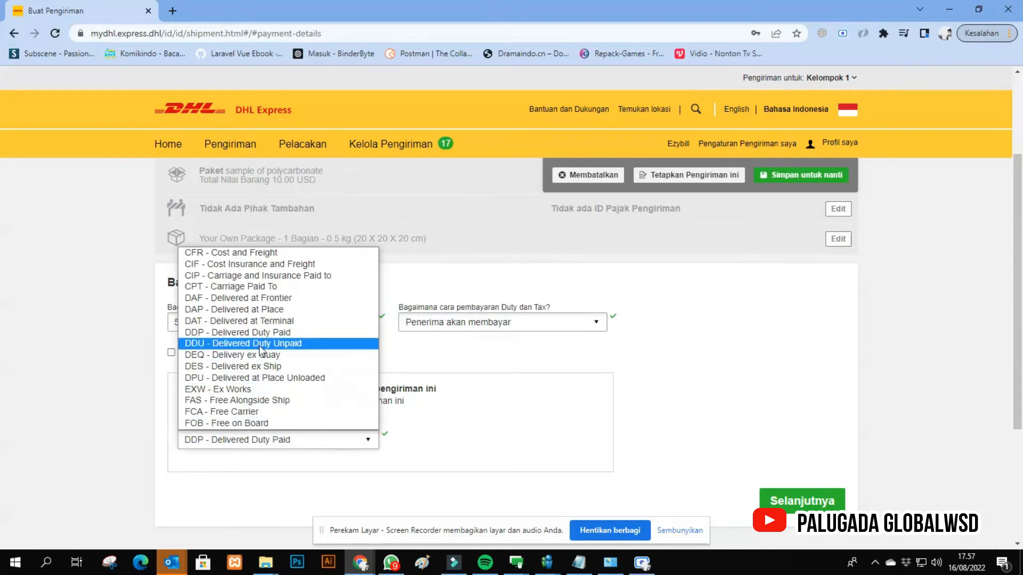
pyautogui.click(260, 344)
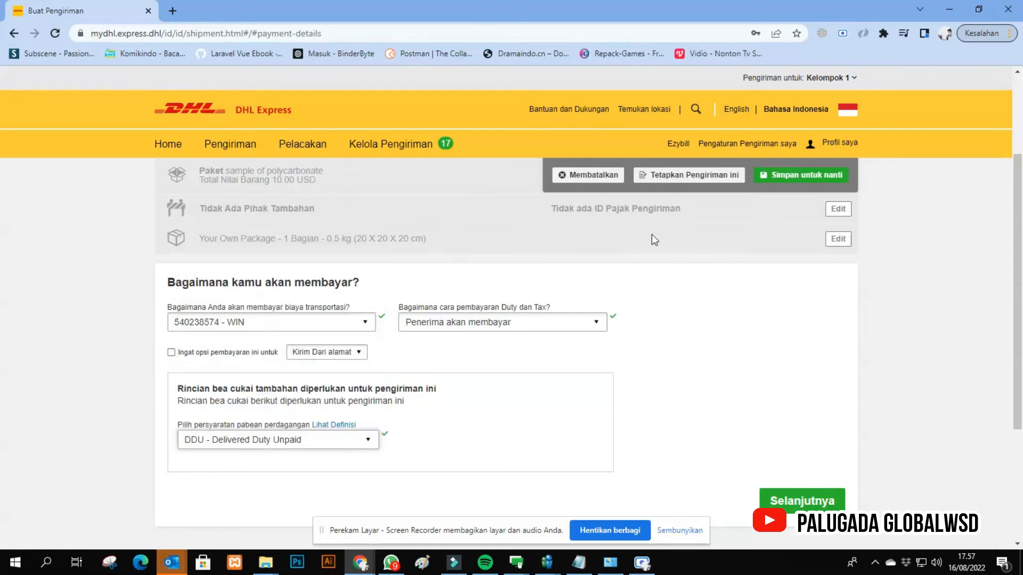
# - Bill duty and tax to the WIN account under DDP - Delivered Duty Paid and continue to the shipping dates
pyautogui.click(466, 324)
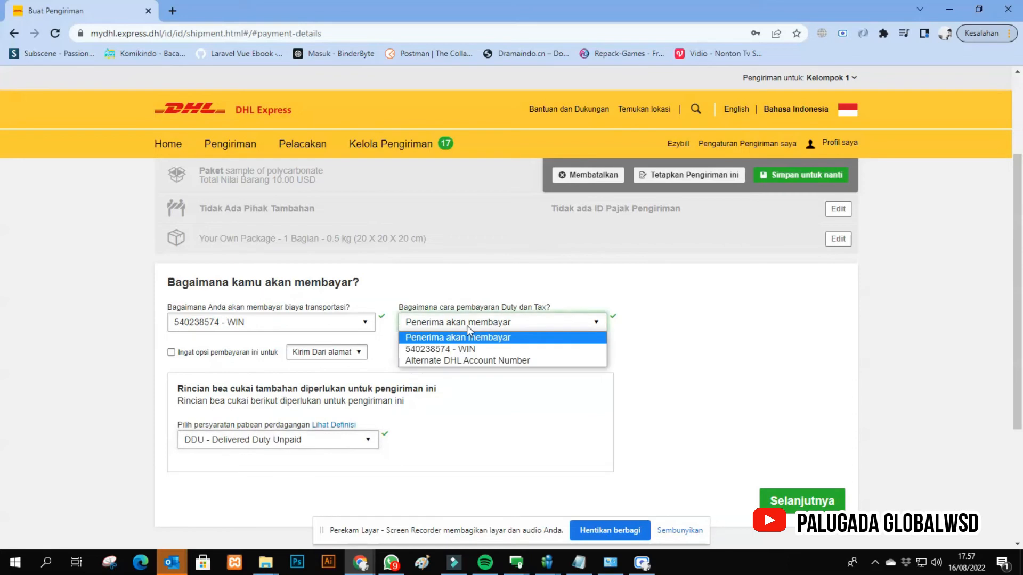
pyautogui.click(438, 352)
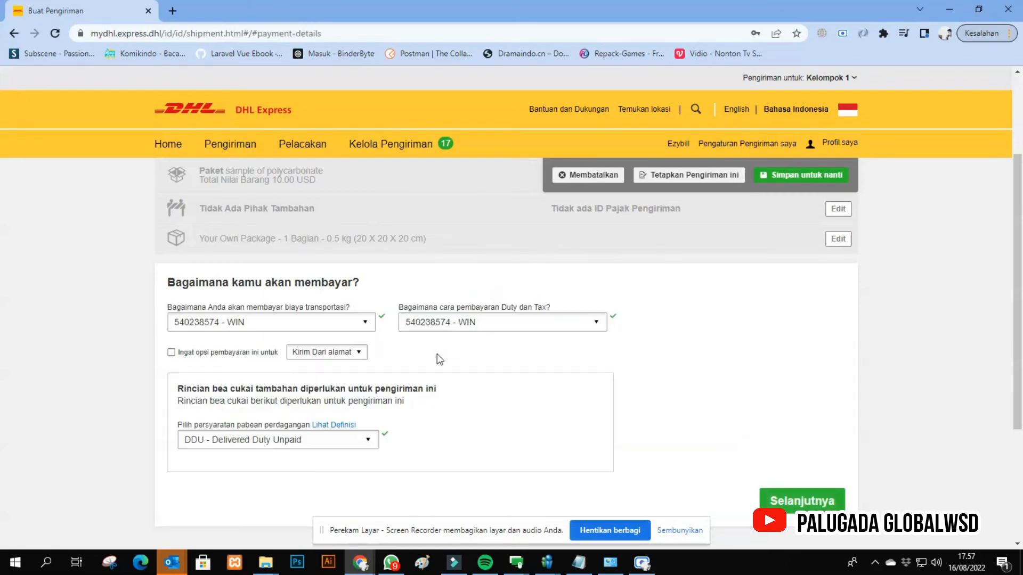
pyautogui.click(336, 440)
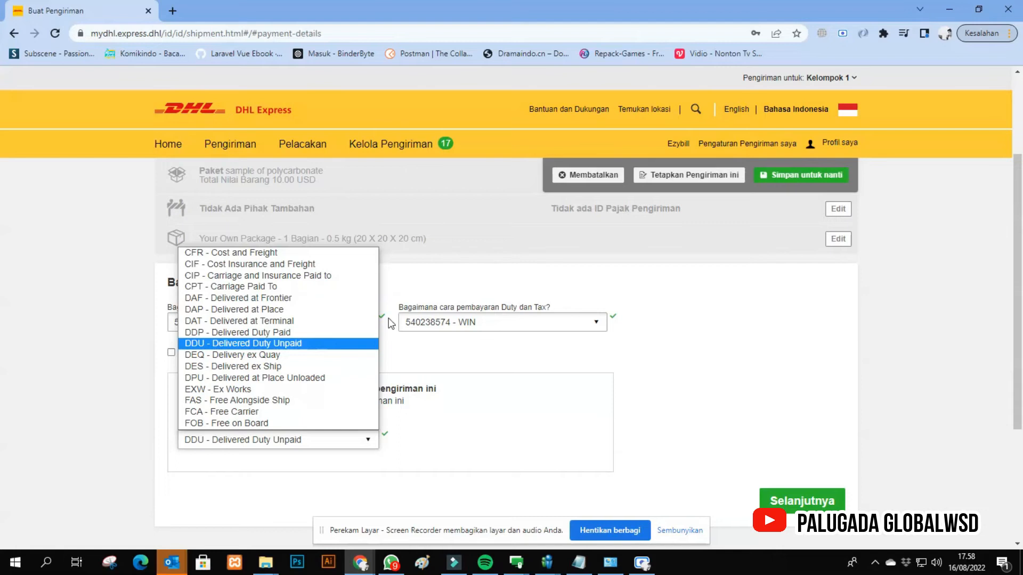
pyautogui.click(258, 332)
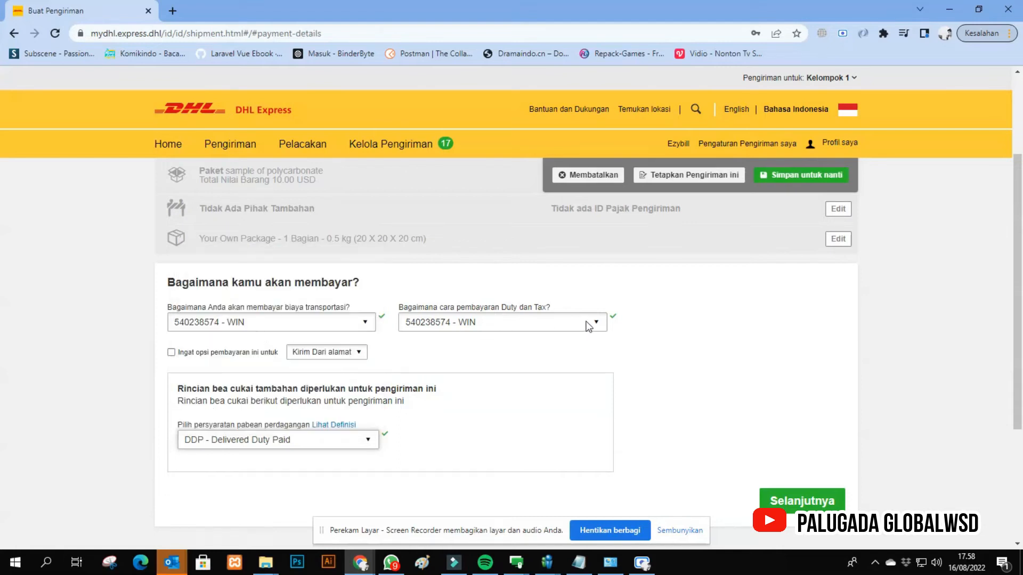
pyautogui.scroll(-2, 646, 438)
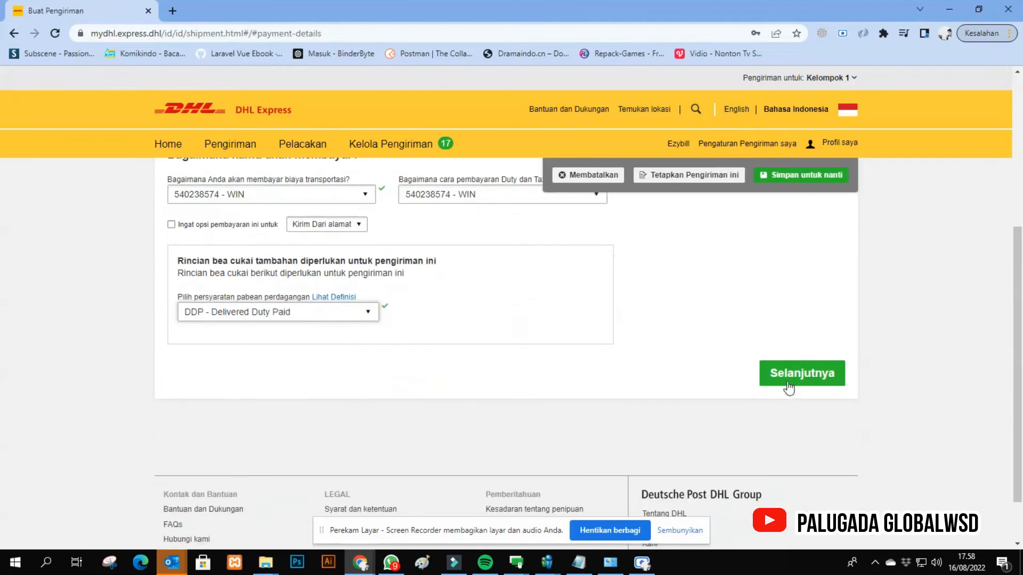
pyautogui.click(789, 374)
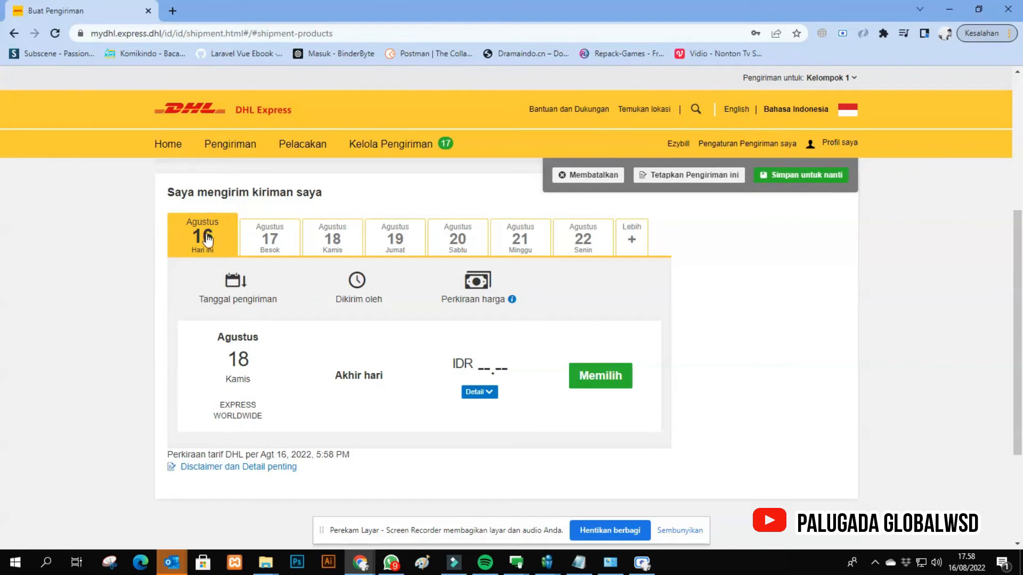
# - Check the 17 and 18 August shipping dates, and select the Express Worldwide service for 16 August
pyautogui.click(286, 246)
pyautogui.click(335, 245)
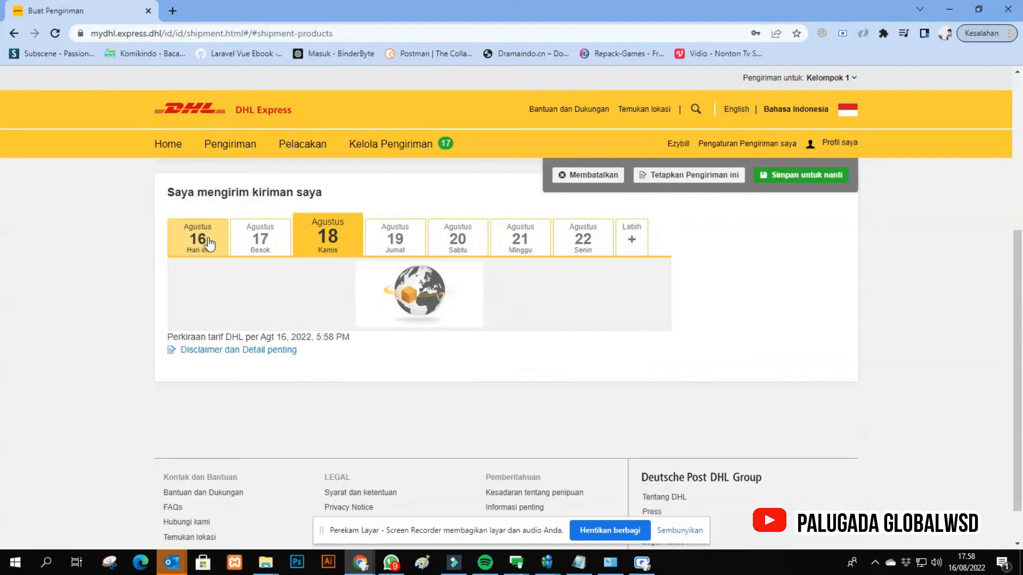
pyautogui.click(203, 239)
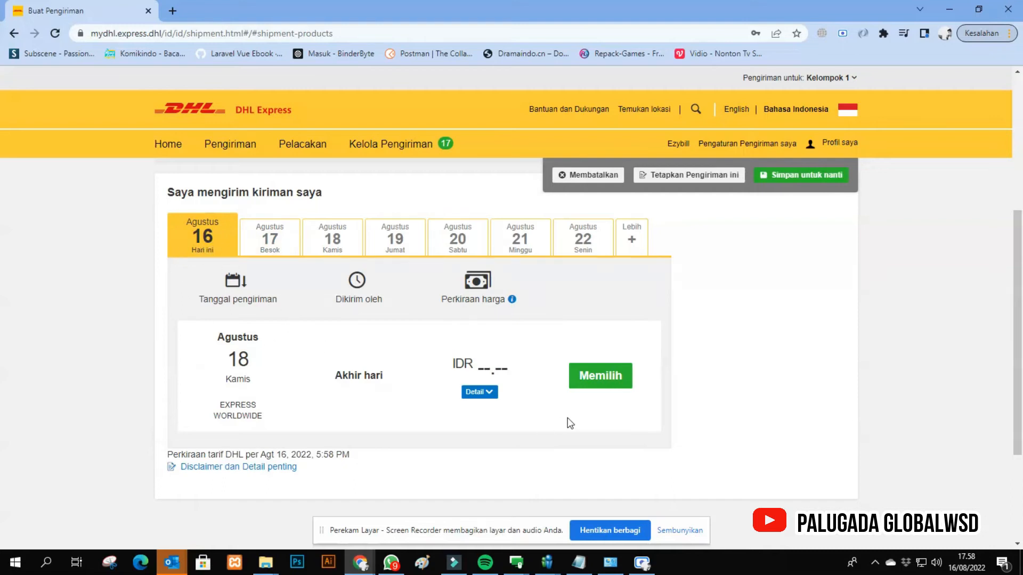
pyautogui.click(585, 388)
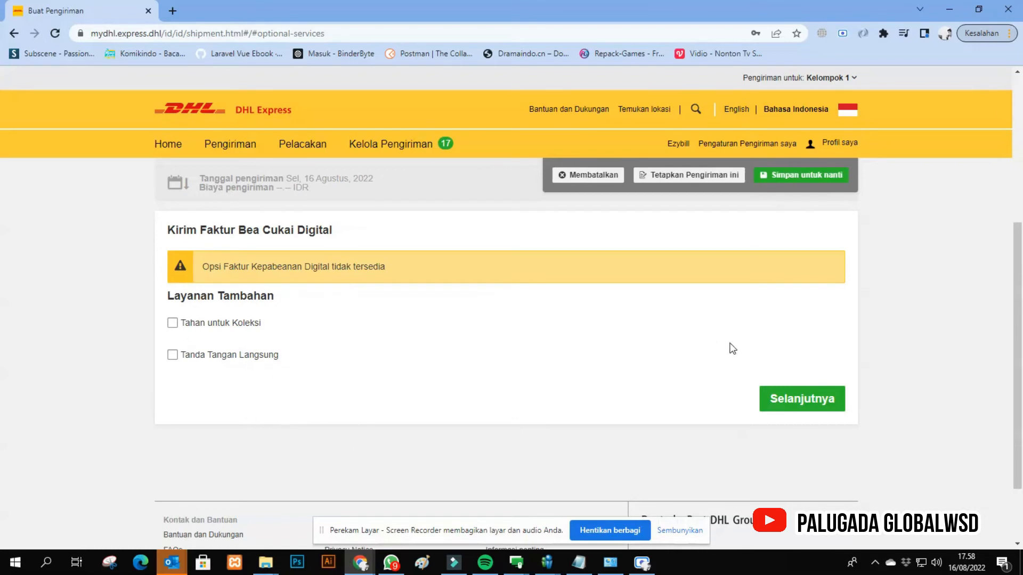
# - Review the shipment summary, continue without additional services and accept the terms on the cost overview
pyautogui.scroll(2, 654, 341)
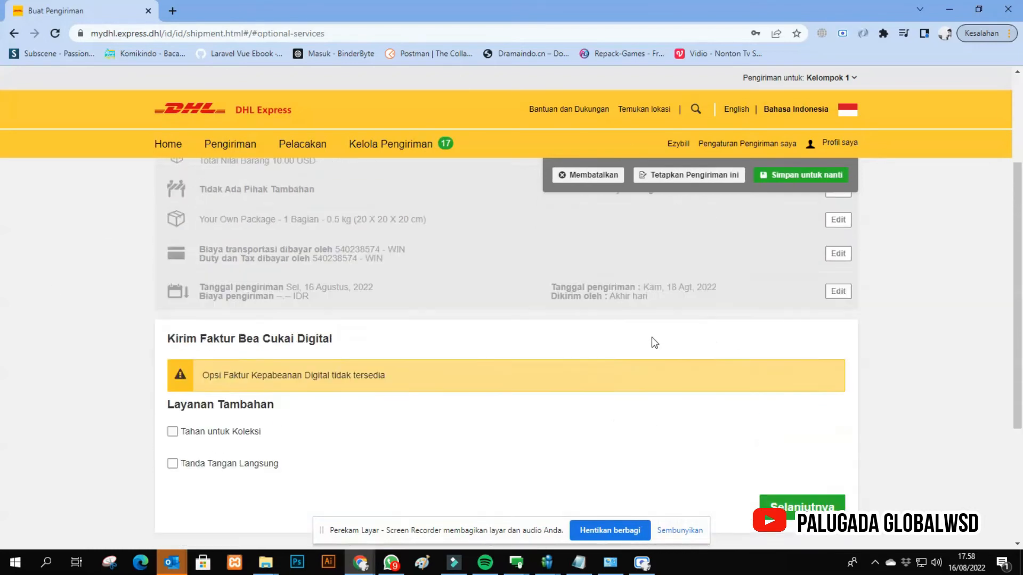
pyautogui.scroll(3, 655, 341)
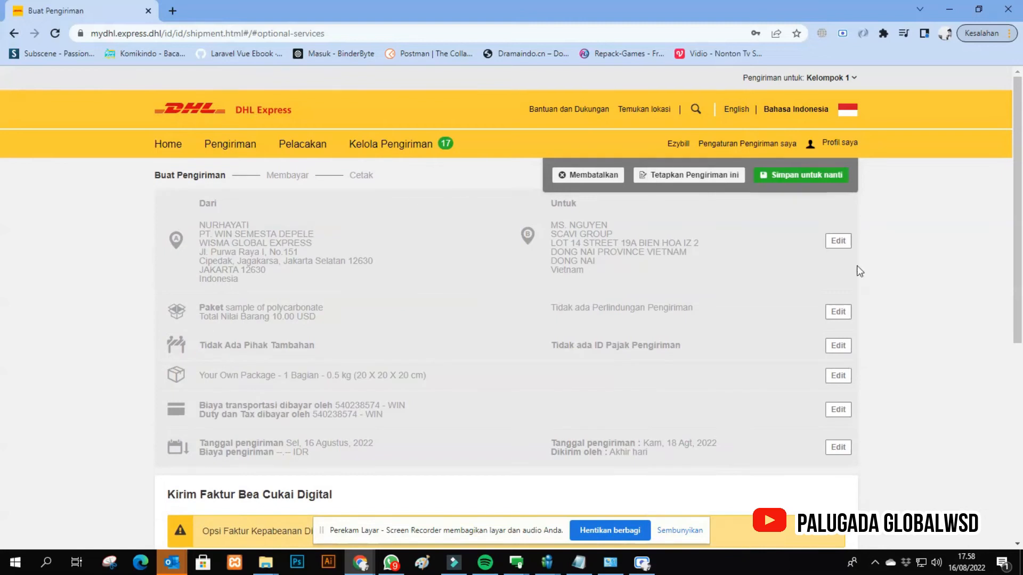
pyautogui.scroll(-3, 600, 408)
pyautogui.scroll(3, 601, 408)
pyautogui.scroll(-3, 693, 362)
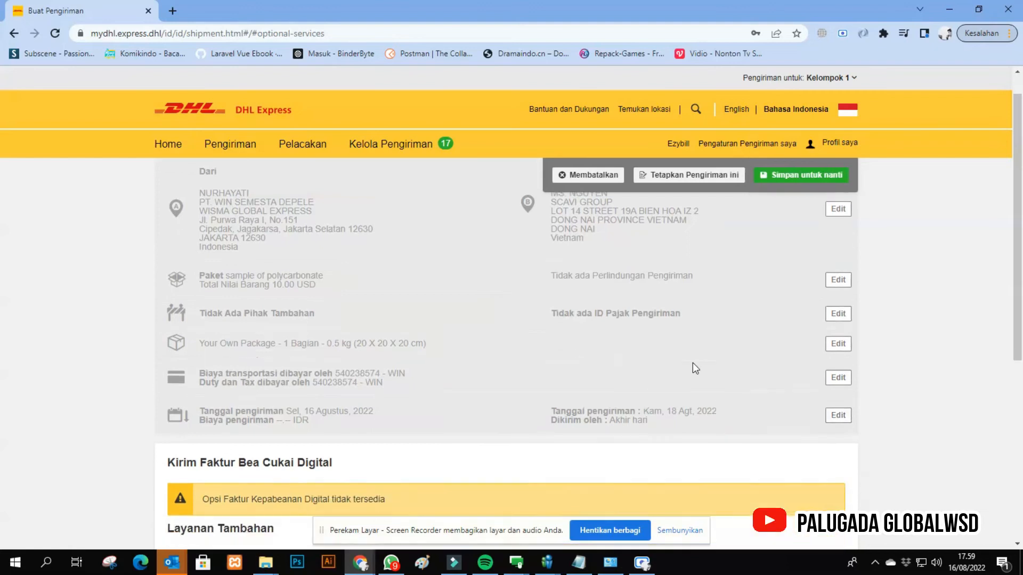
pyautogui.scroll(-3, 735, 362)
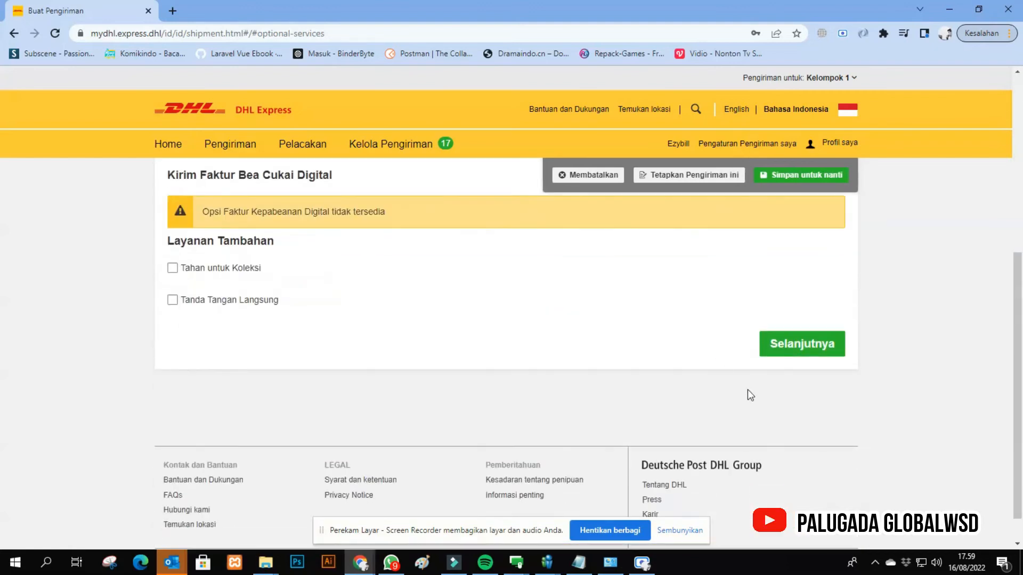
pyautogui.click(804, 345)
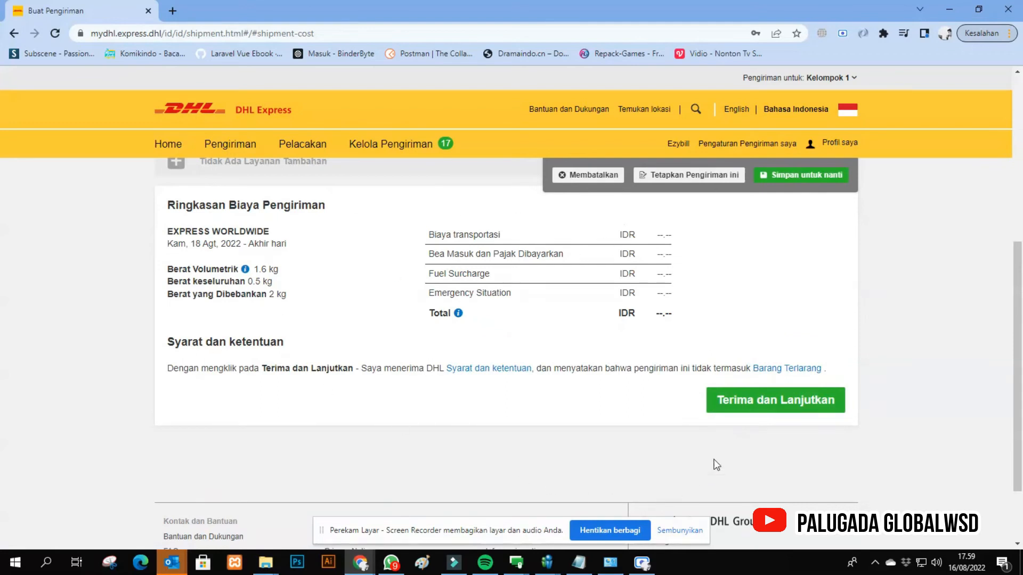
pyautogui.click(755, 411)
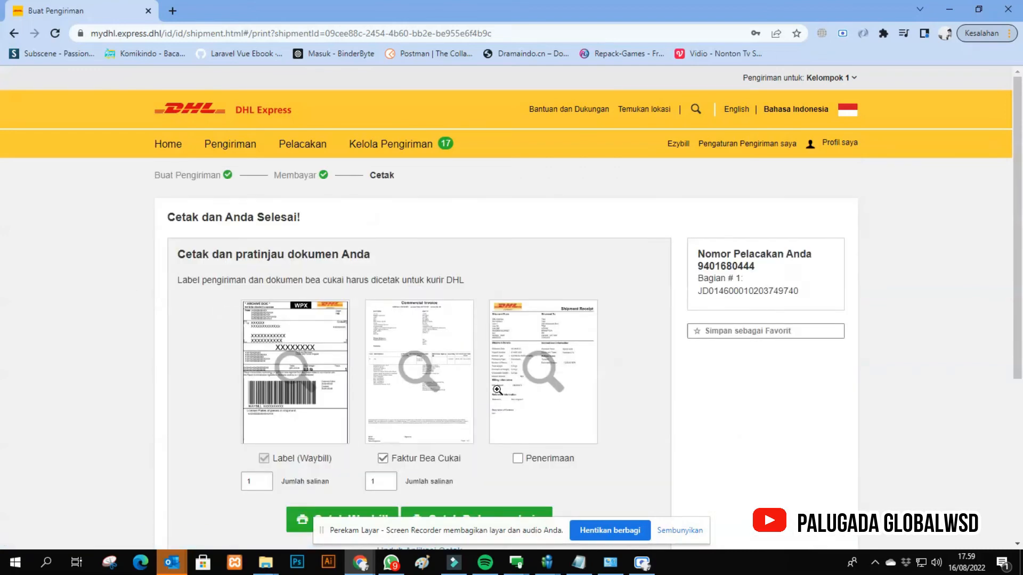
# - Exclude the customs invoice from the documents and open the print preview of the waybill label
pyautogui.scroll(-1, 543, 225)
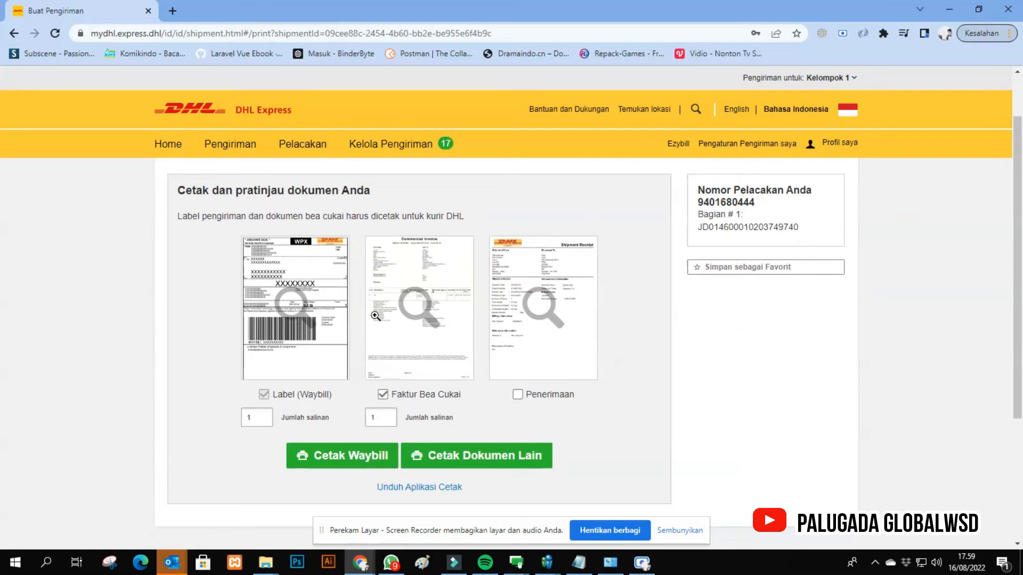
pyautogui.click(383, 395)
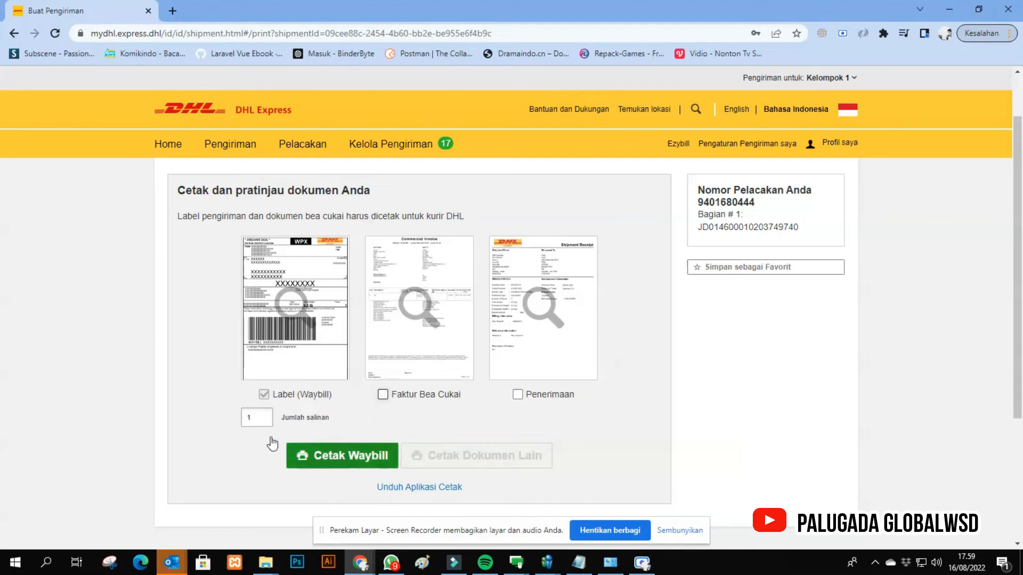
pyautogui.click(351, 464)
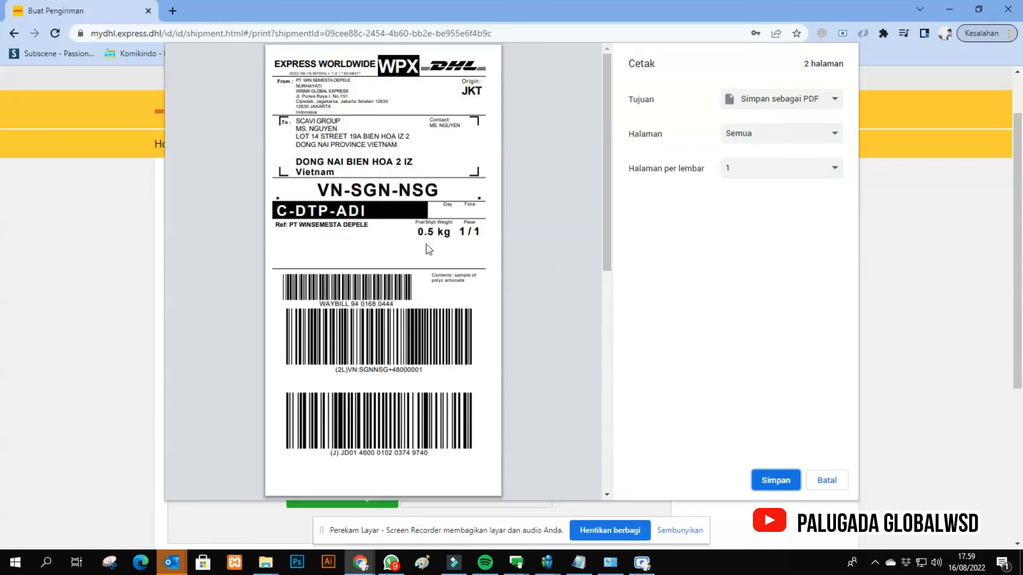
# - Close the waybill print preview without saving and complete the shipment
pyautogui.click(826, 481)
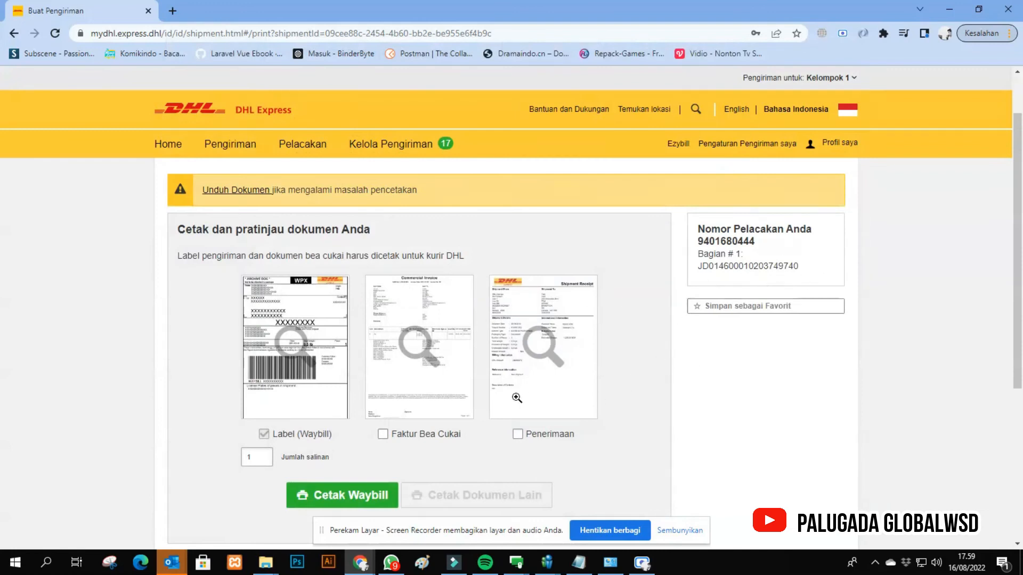
pyautogui.scroll(-2, 444, 403)
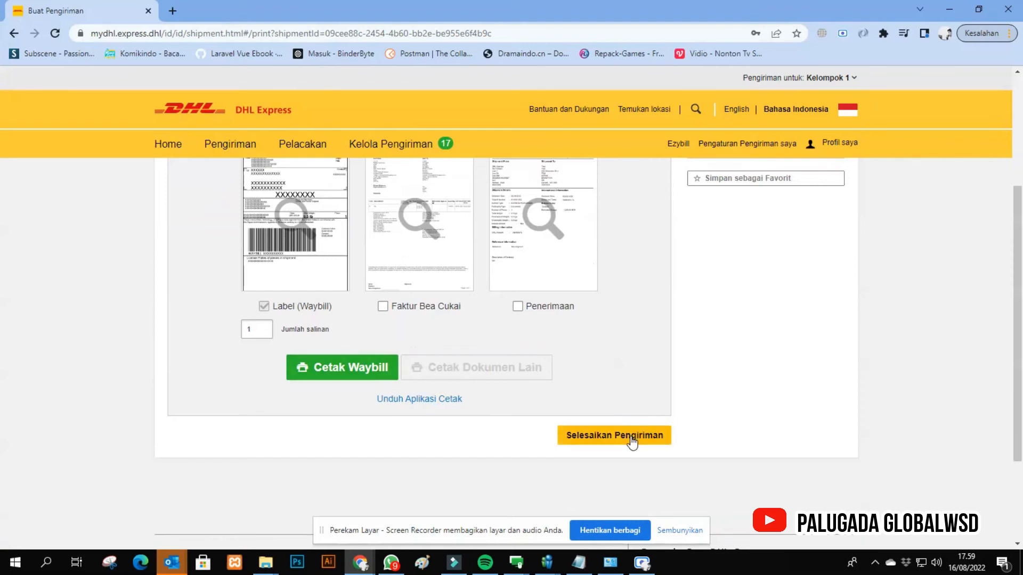
pyautogui.scroll(3, 526, 372)
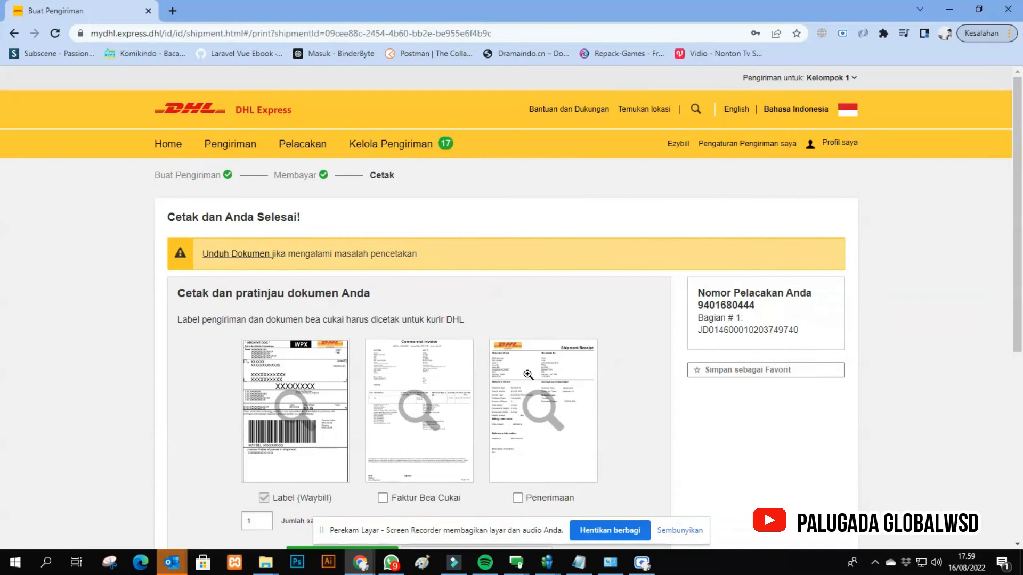
pyautogui.scroll(-2, 528, 375)
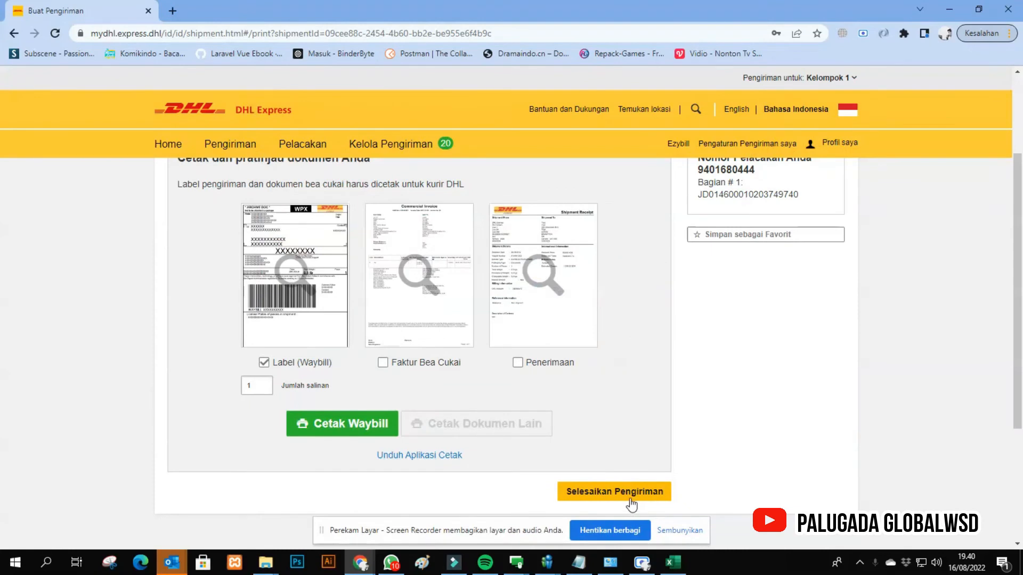
pyautogui.click(631, 502)
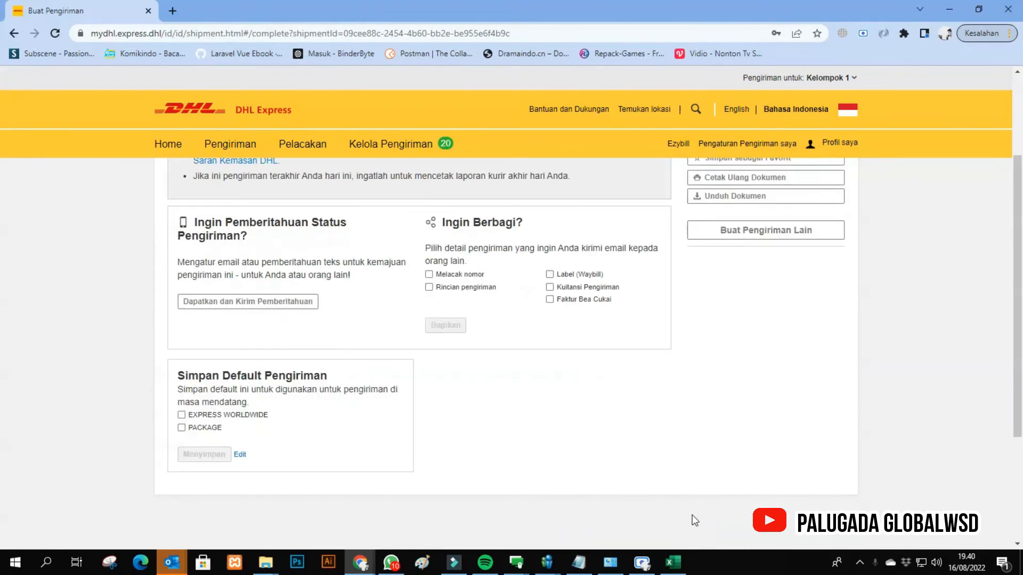
# - Review the shipment confirmation, and search the list of all shipments for "scav"
pyautogui.scroll(3, 365, 274)
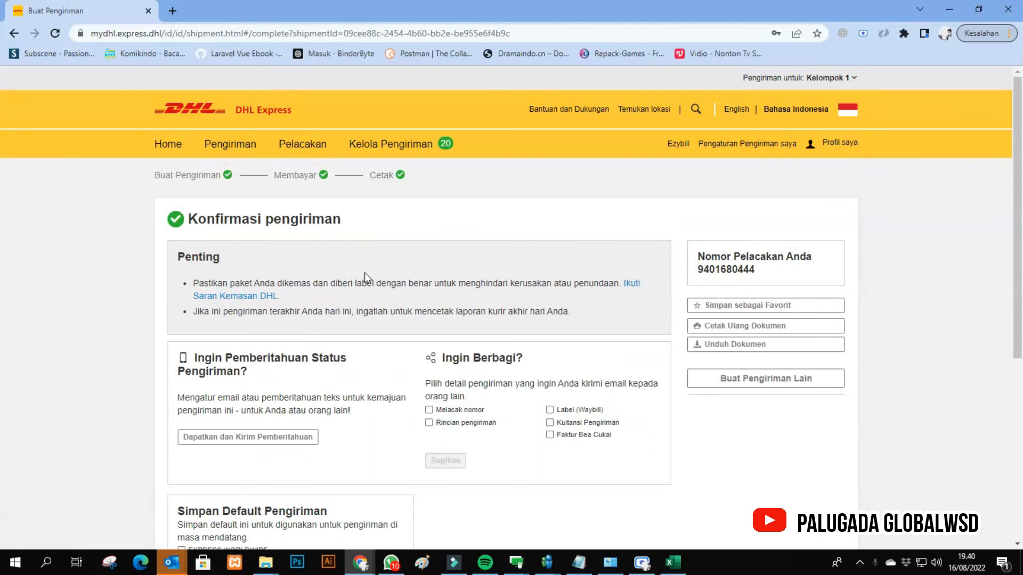
pyautogui.scroll(-5, 479, 382)
pyautogui.scroll(5, 218, 278)
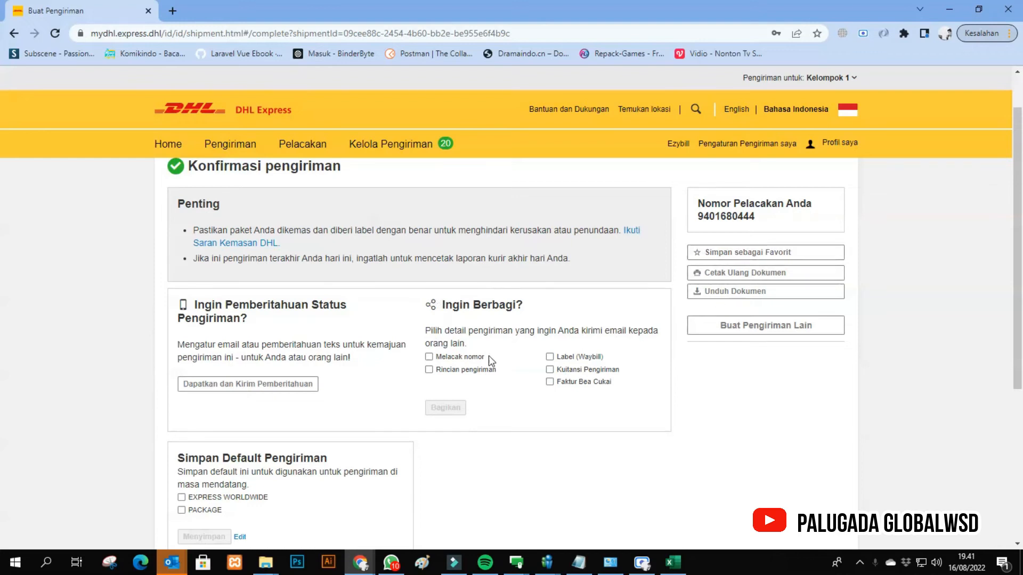
pyautogui.scroll(-1, 399, 320)
pyautogui.scroll(1, 624, 216)
pyautogui.click(163, 149)
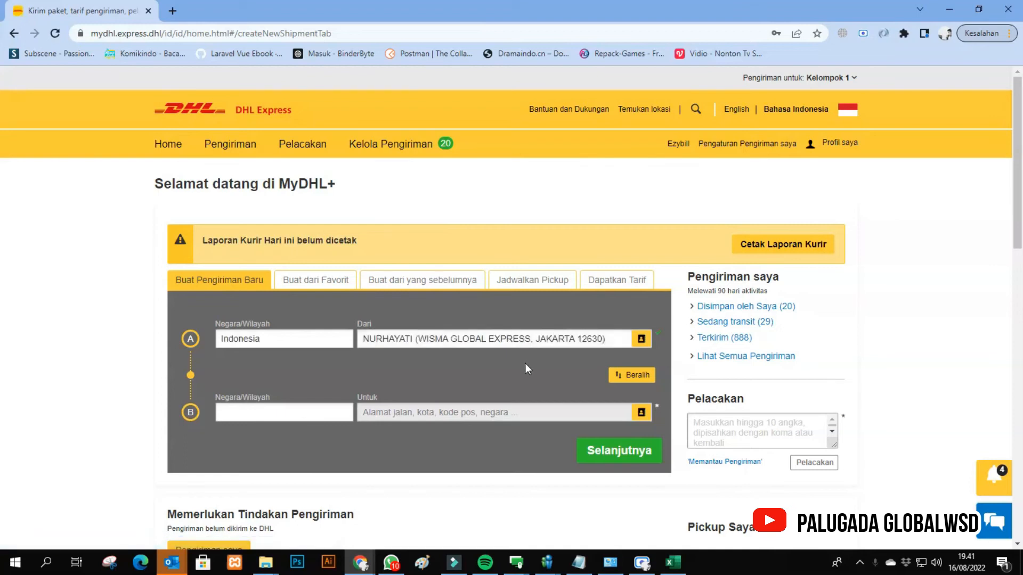
pyautogui.click(419, 155)
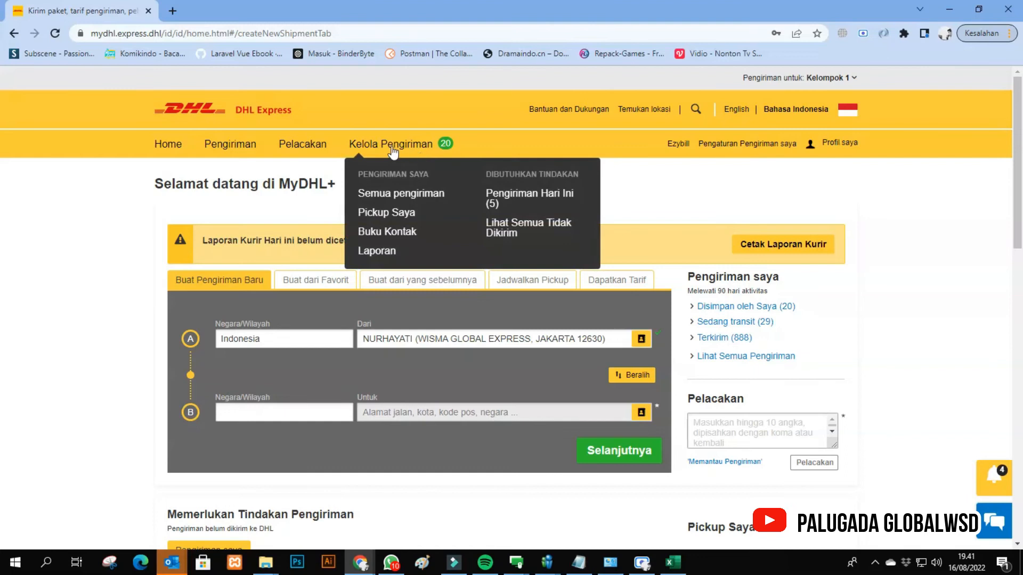
pyautogui.click(388, 203)
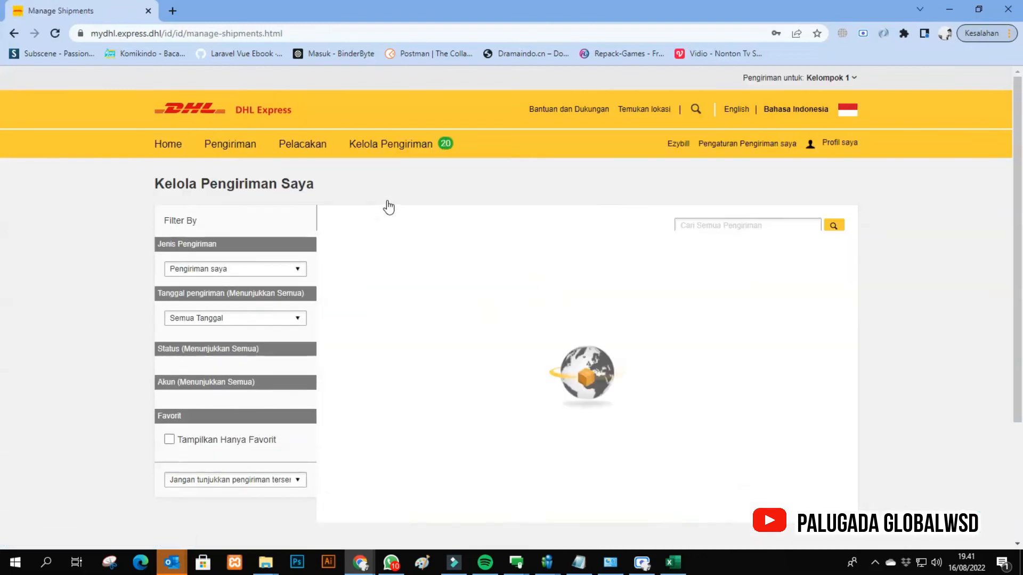
pyautogui.scroll(-1, 373, 320)
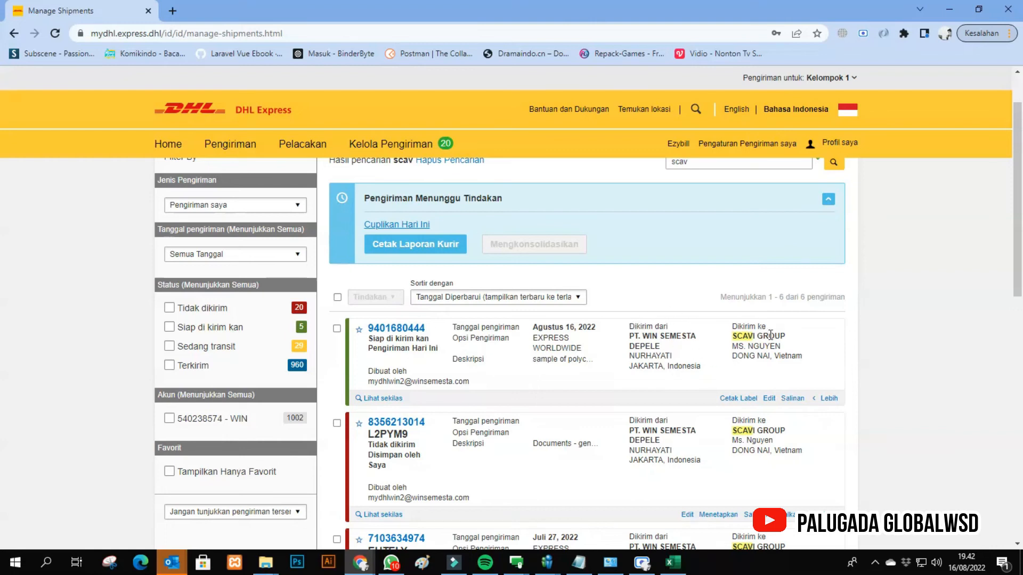
# - Clear the search text and open the label printing options of the 16 August shipment to SCAVI GROUP
pyautogui.moveTo(737, 163); pyautogui.dragTo(641, 160)
pyautogui.press('BackSpace')
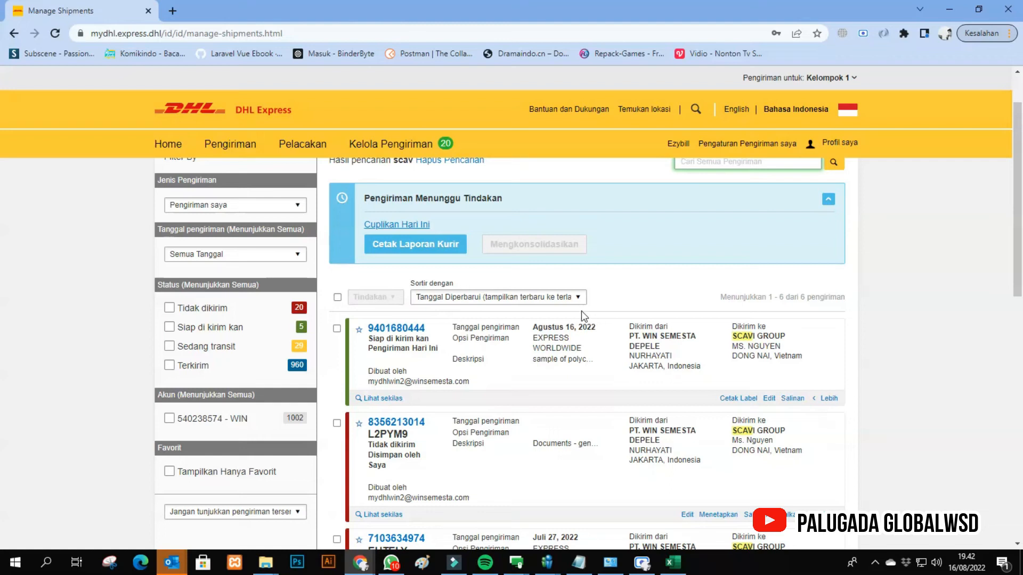
pyautogui.click(743, 399)
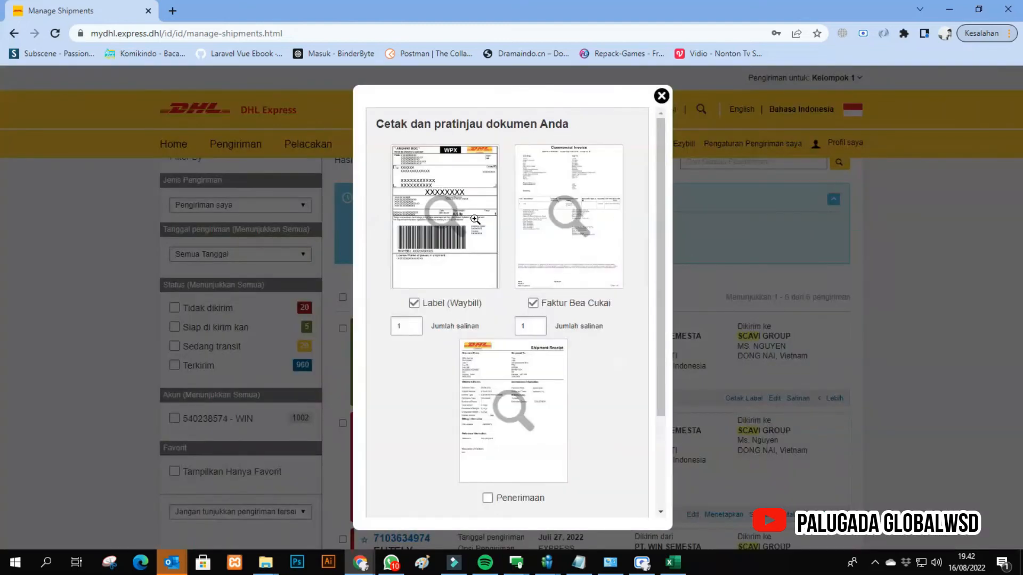
# - Include only the waybill label, without the customs invoice, and open its print preview
pyautogui.click(533, 303)
pyautogui.click(533, 303)
pyautogui.click(421, 303)
pyautogui.scroll(-1, 578, 255)
pyautogui.scroll(1, 581, 270)
pyautogui.click(539, 304)
pyautogui.click(460, 304)
pyautogui.scroll(-5, 471, 339)
pyautogui.click(511, 433)
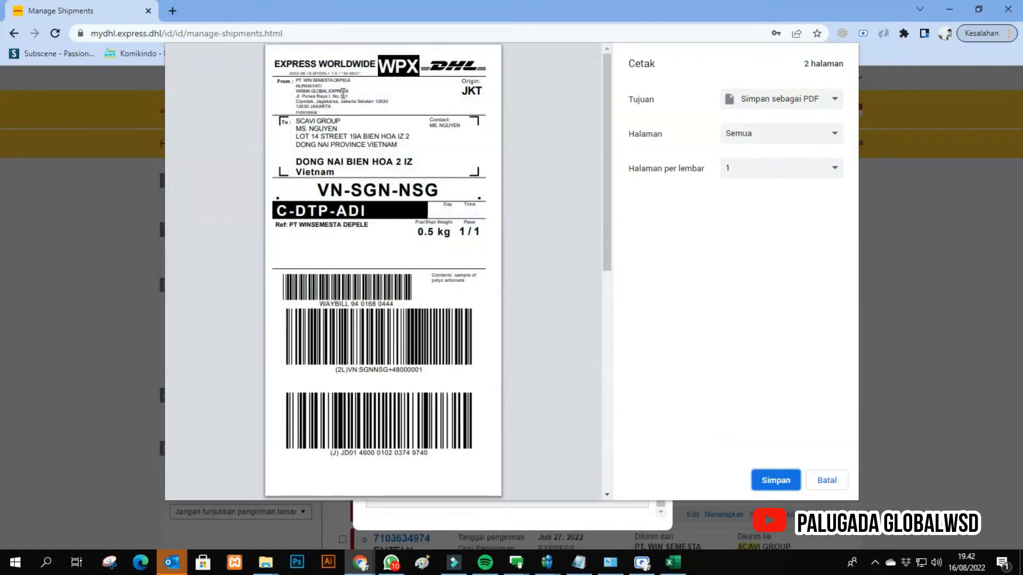
# - Set the print destination to Xprinter XP-420B and close the waybill preview without printing
pyautogui.click(792, 99)
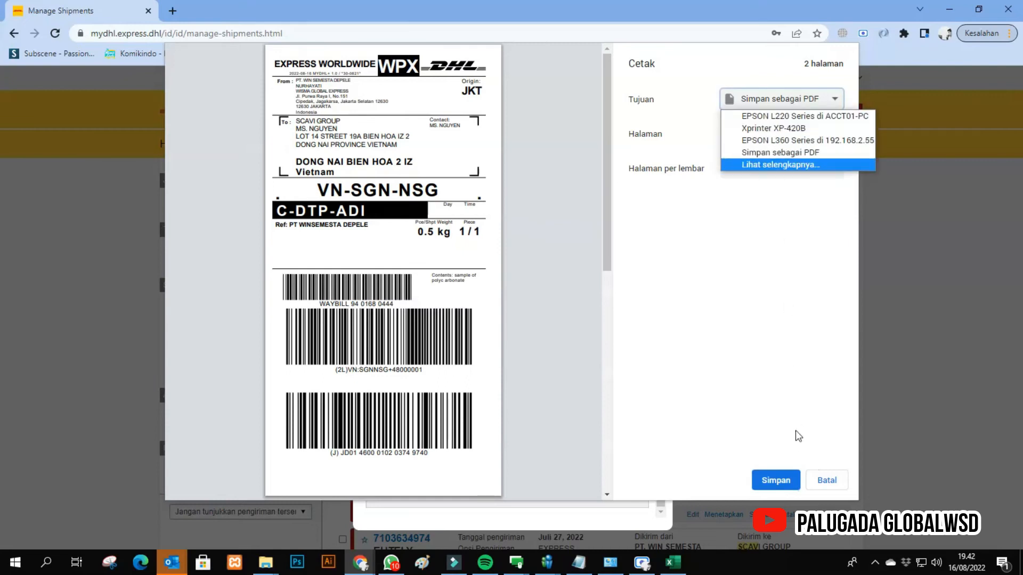
pyautogui.click(767, 115)
pyautogui.click(766, 102)
pyautogui.click(773, 128)
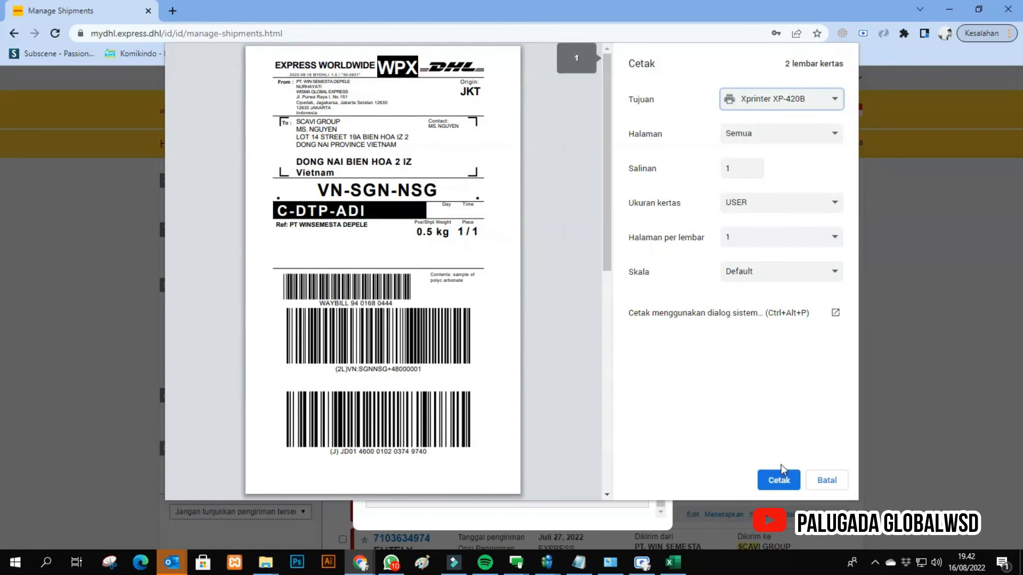
pyautogui.click(828, 481)
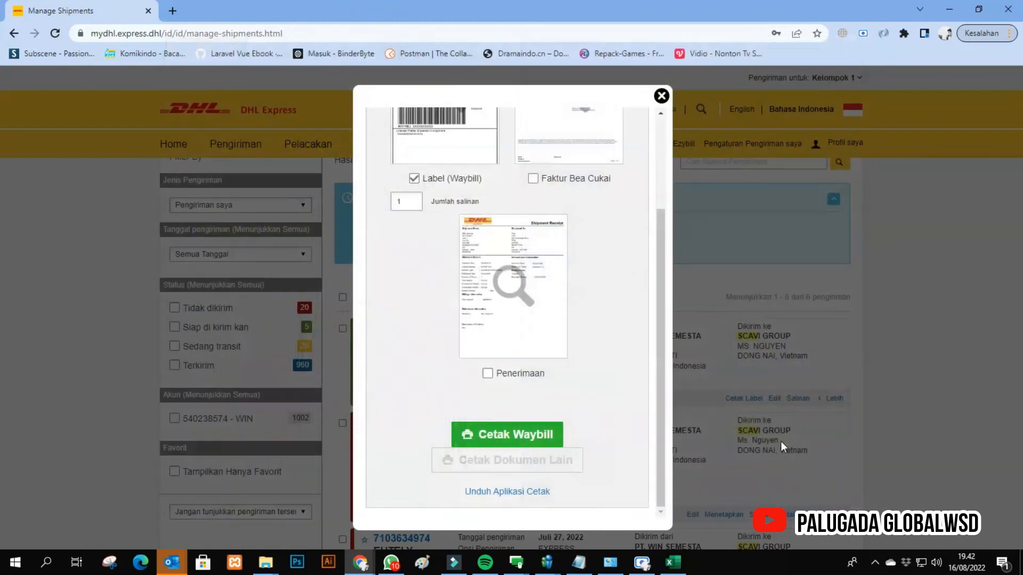
# - Include only the customs invoice instead of the waybill label, and view its print preview without printing
pyautogui.click(414, 179)
pyautogui.click(533, 179)
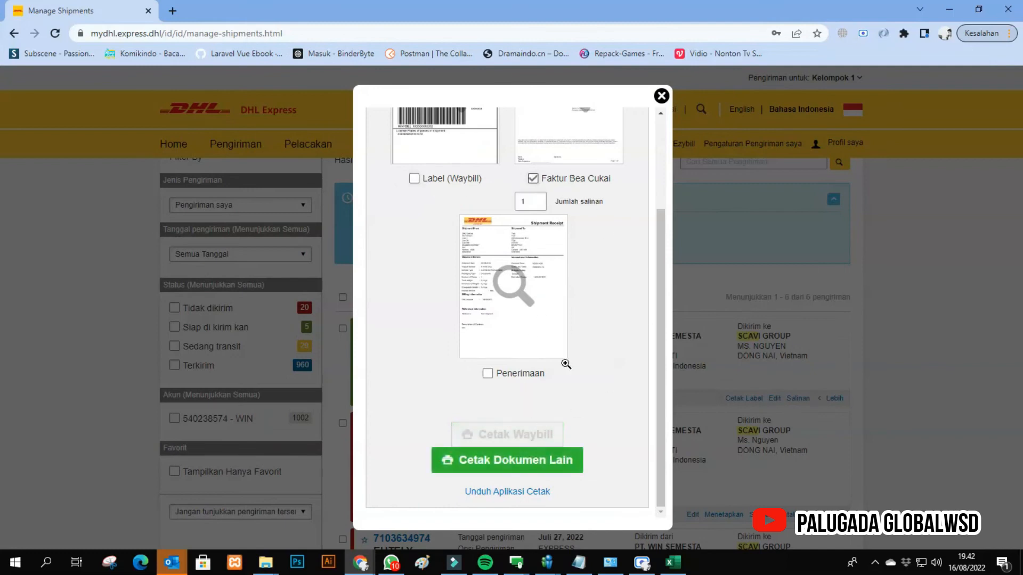
pyautogui.click(554, 462)
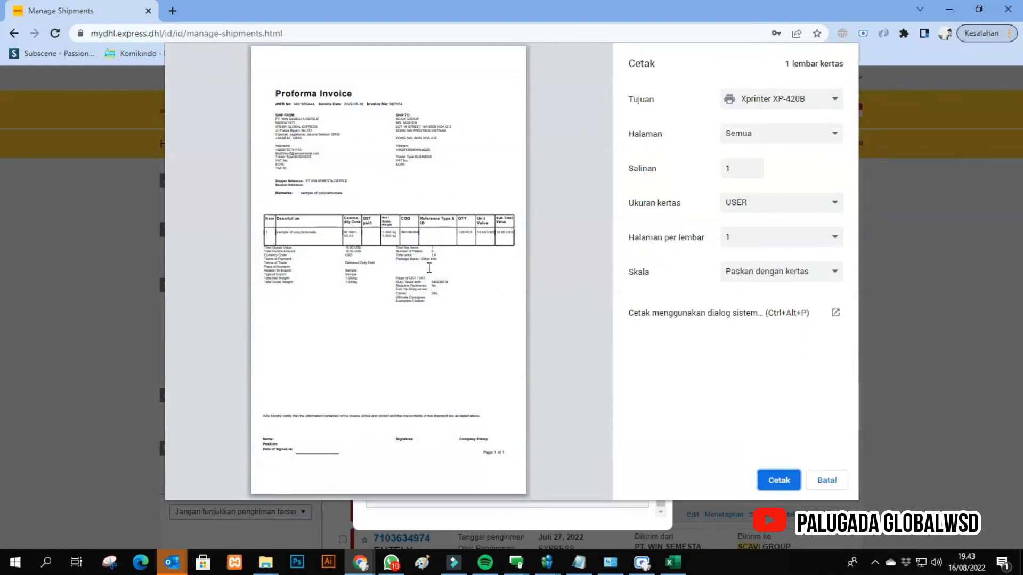
pyautogui.click(826, 479)
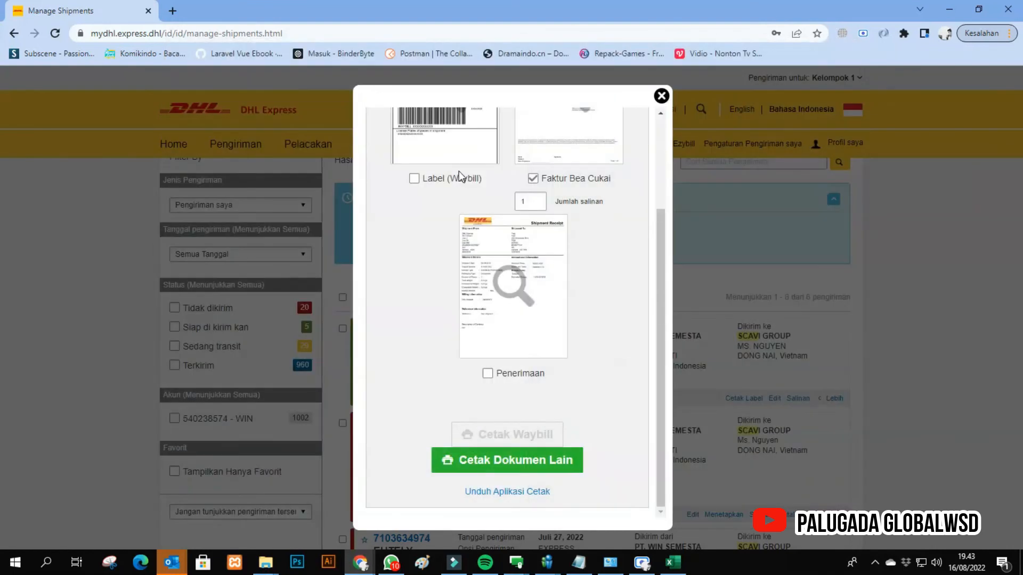
# - Restore the document selection to the waybill label only and close the document printing options
pyautogui.click(533, 178)
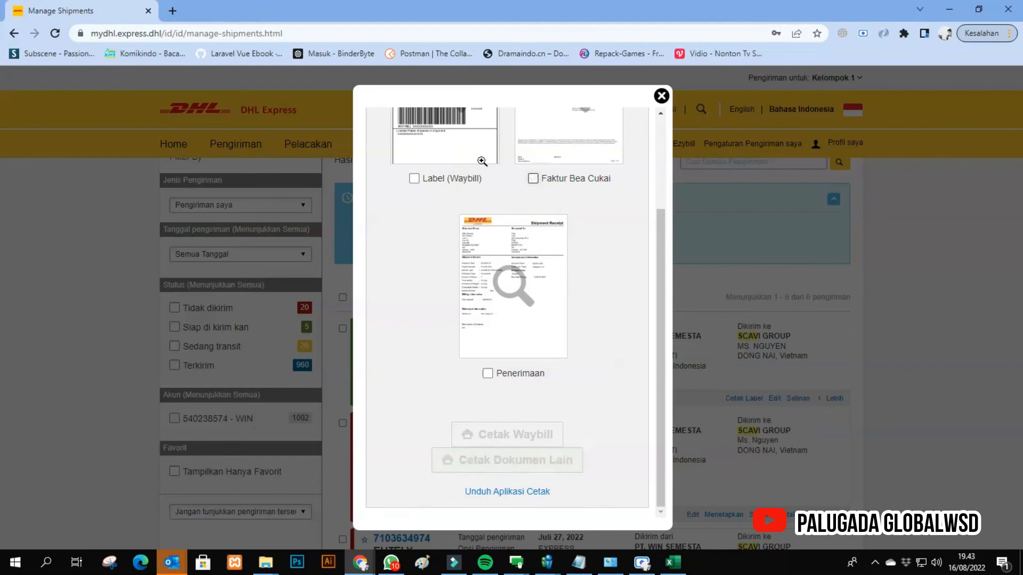
pyautogui.click(440, 180)
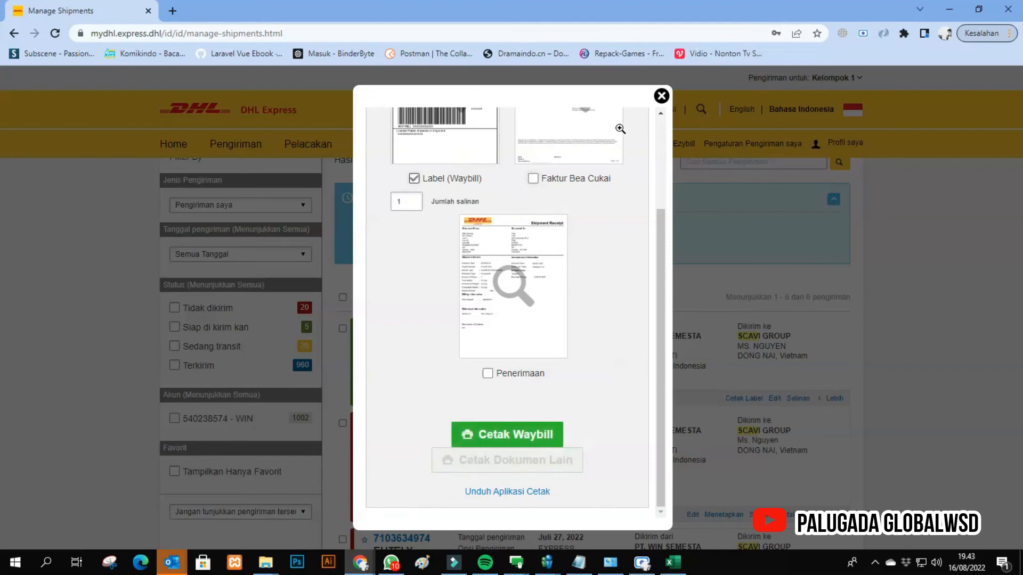
pyautogui.click(661, 97)
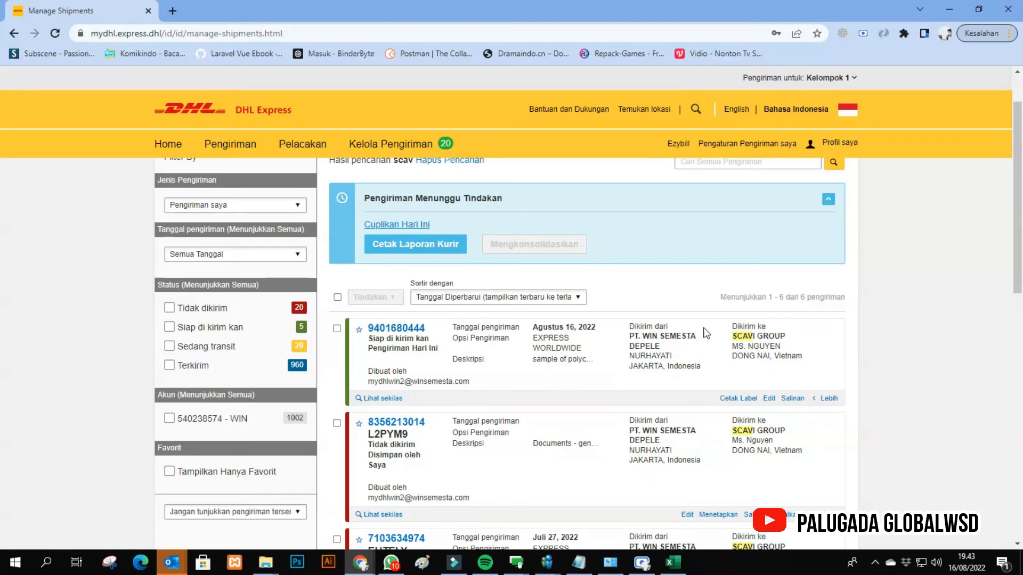
# - Reopen the 16 August SCAVI GROUP shipment for editing, agreeing to replace it with a new shipment and waybill, and acknowledge the address book notice
pyautogui.click(770, 398)
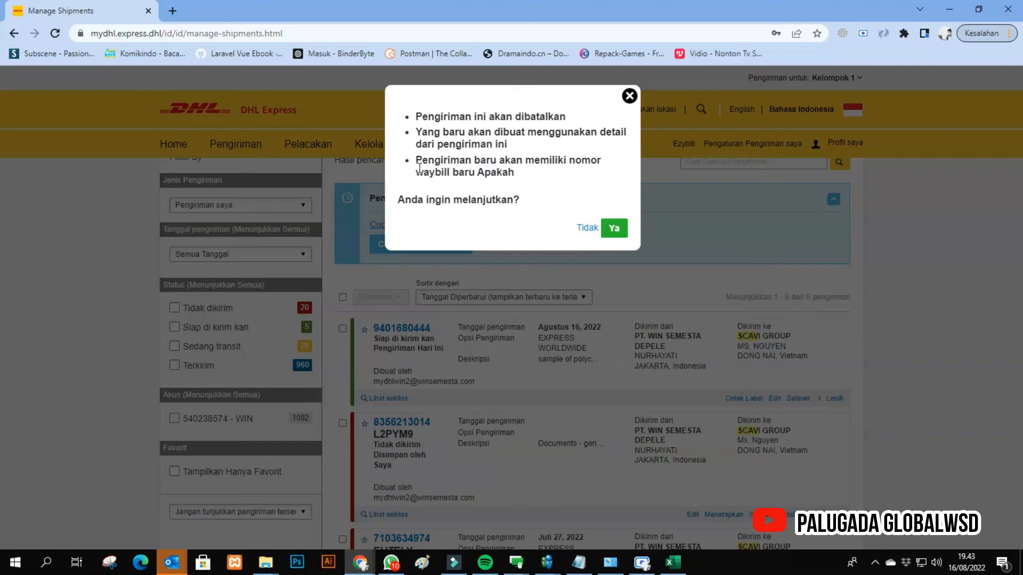
pyautogui.moveTo(419, 168); pyautogui.dragTo(519, 184)
pyautogui.click(454, 224)
pyautogui.click(609, 229)
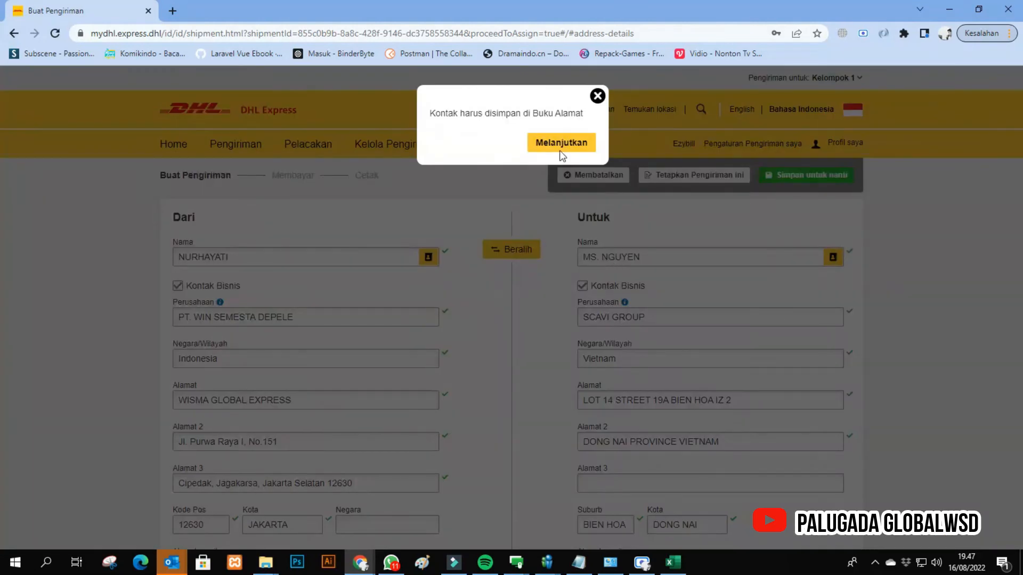
pyautogui.click(561, 143)
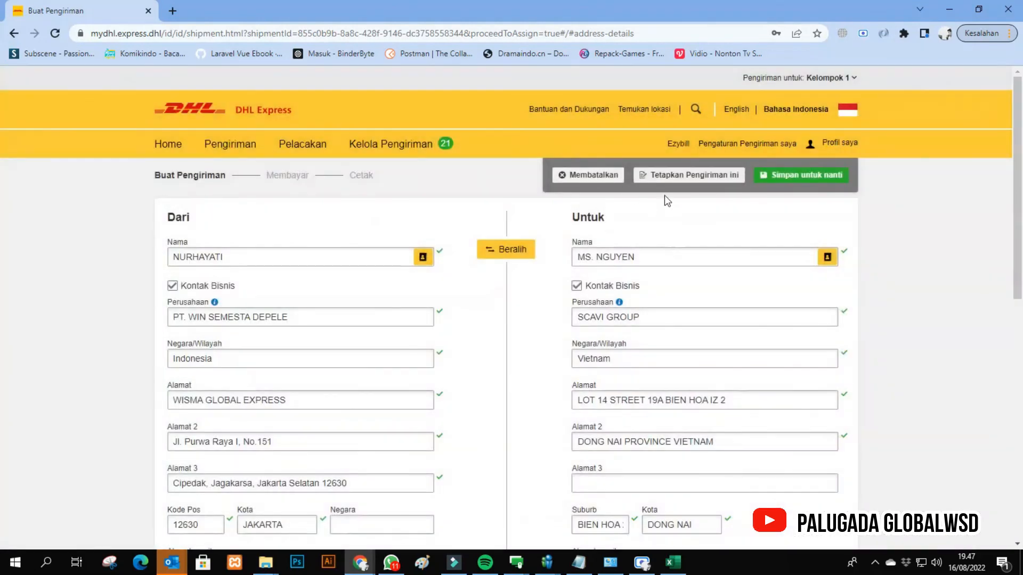
# - Keep the addresses, shipment details, customs declaration, packaging and payment as they are and continue to the shipping dates
pyautogui.scroll(-10, 676, 247)
pyautogui.click(805, 314)
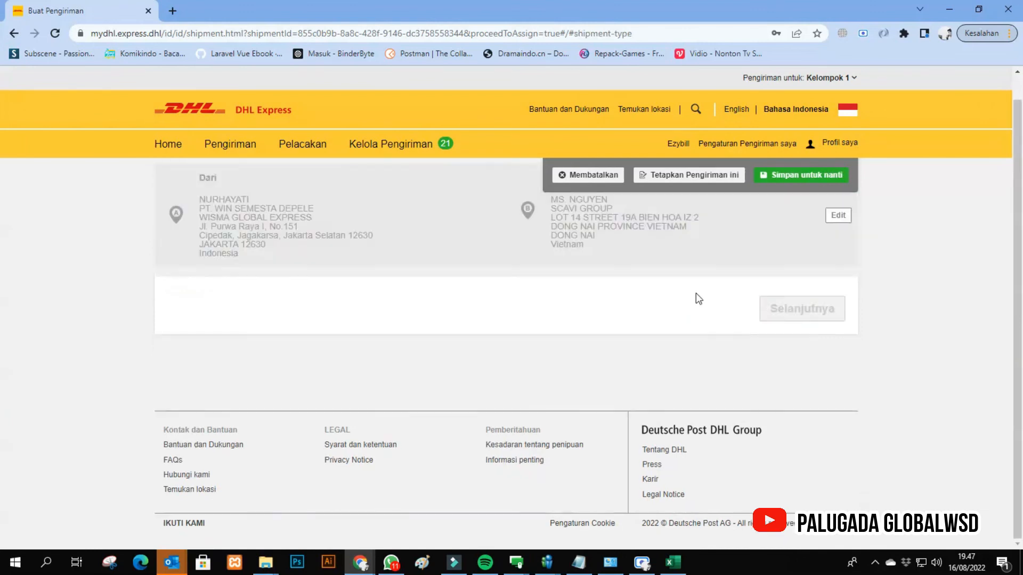
pyautogui.scroll(-10, 607, 292)
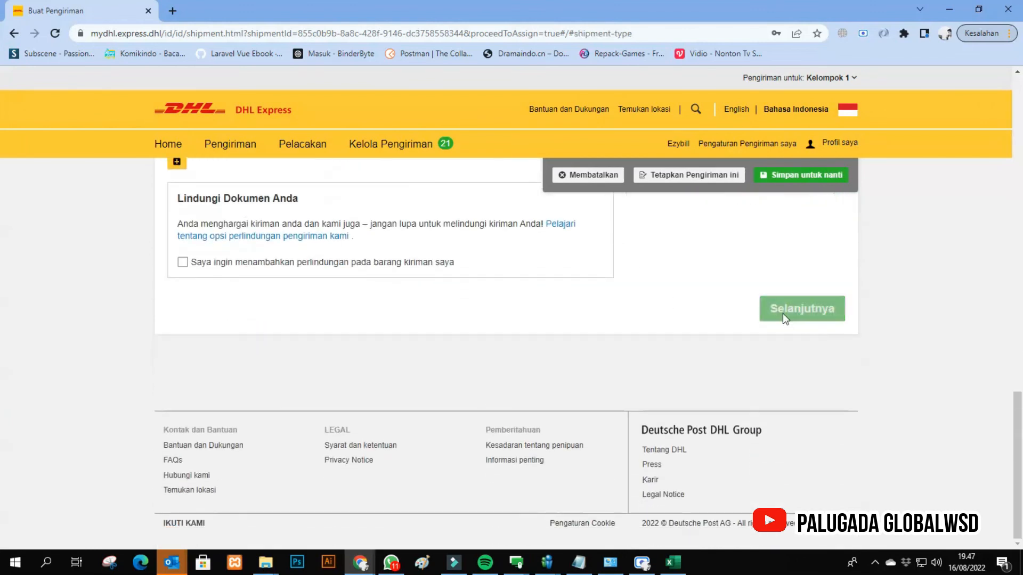
pyautogui.click(783, 315)
pyautogui.scroll(-3, 634, 350)
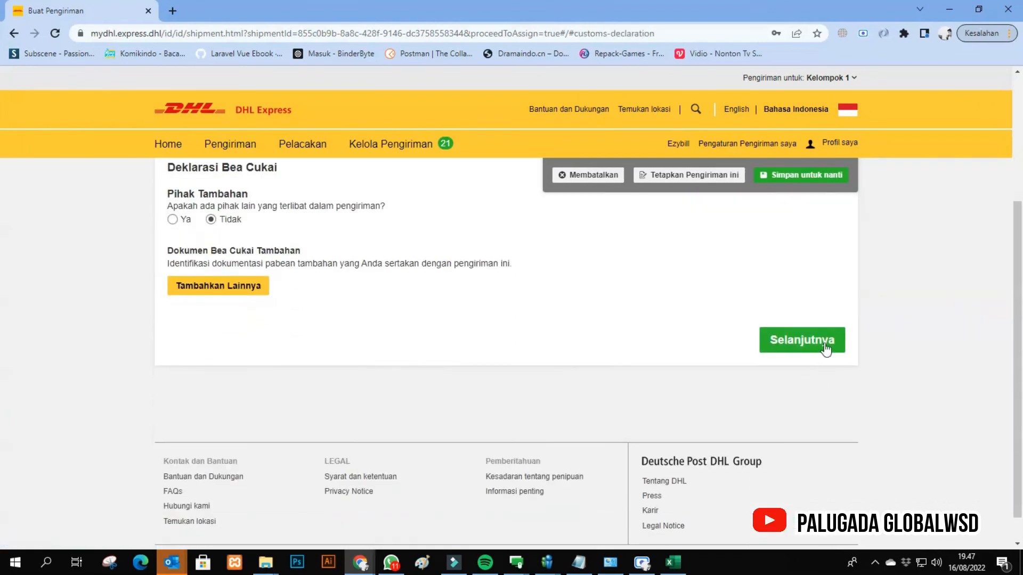
pyautogui.click(802, 342)
pyautogui.click(788, 314)
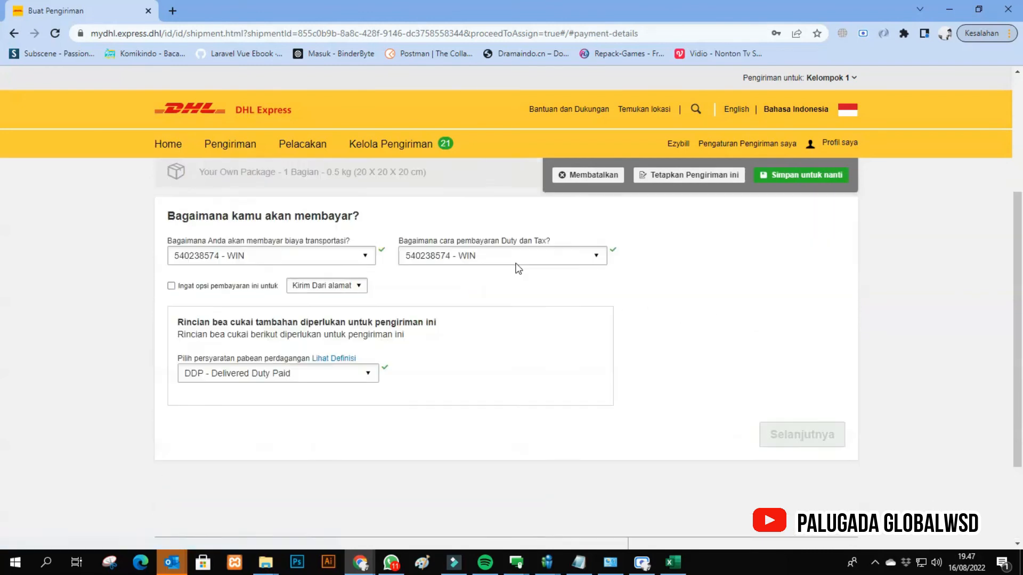
pyautogui.scroll(-3, 660, 341)
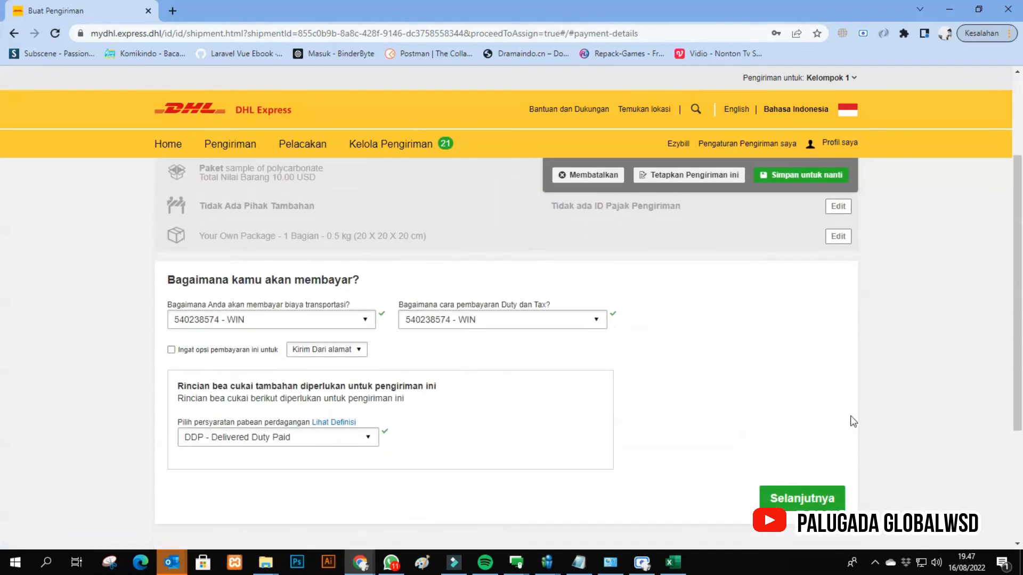
pyautogui.click(831, 500)
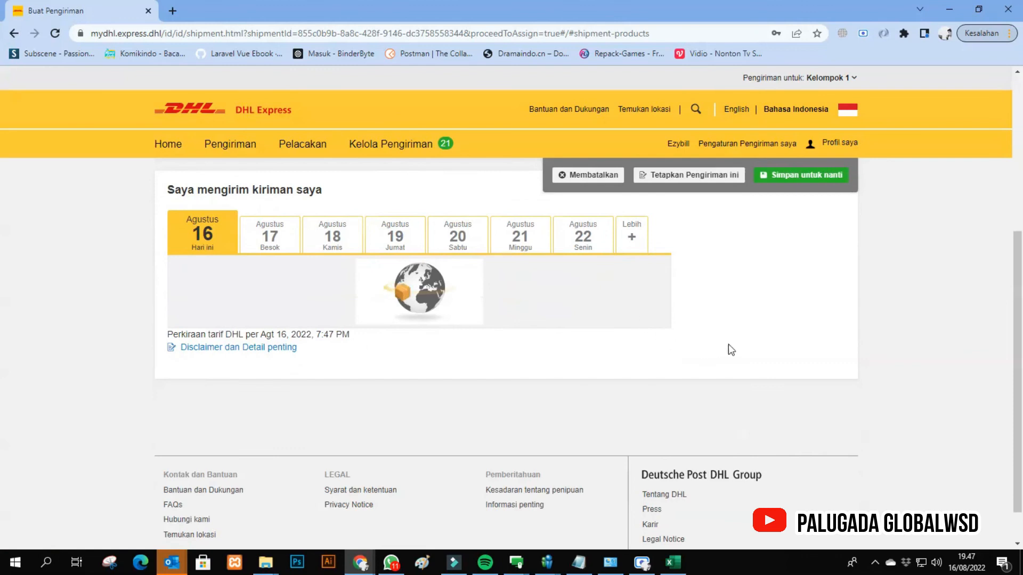
# - Choose shipping on 16 August, continue without additional services and accept the terms on the cost overview
pyautogui.click(599, 379)
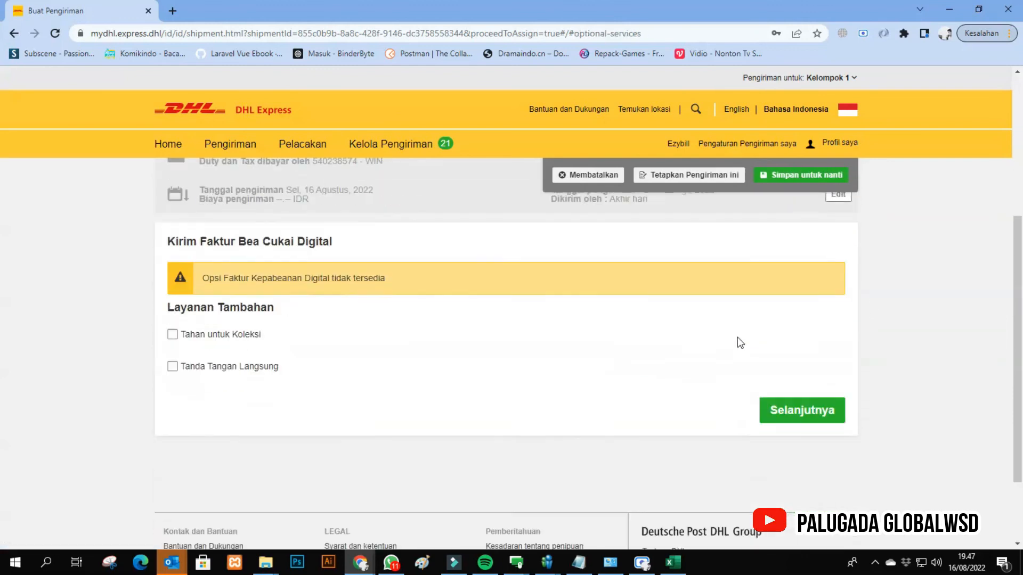
pyautogui.click(757, 389)
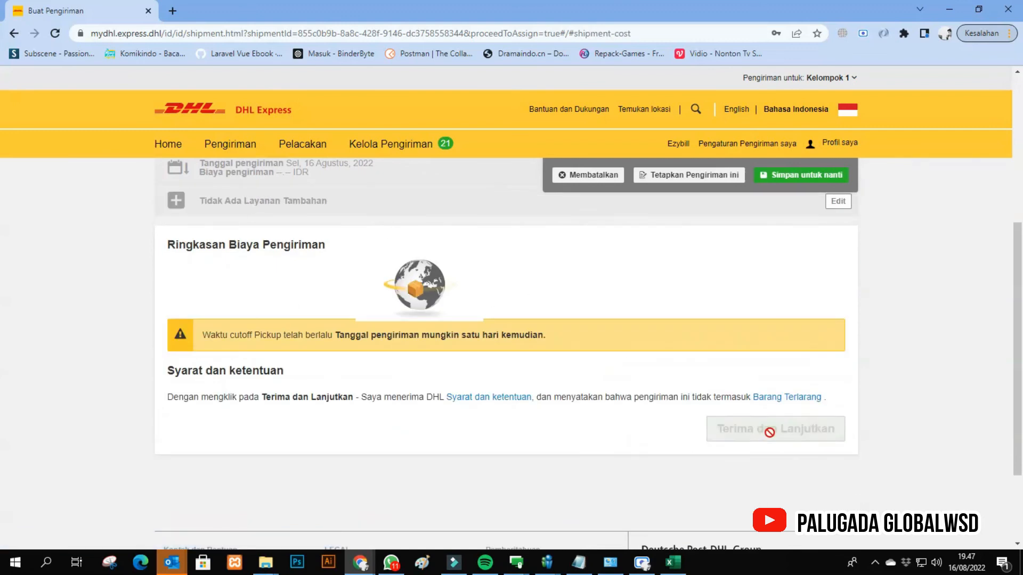
pyautogui.click(766, 481)
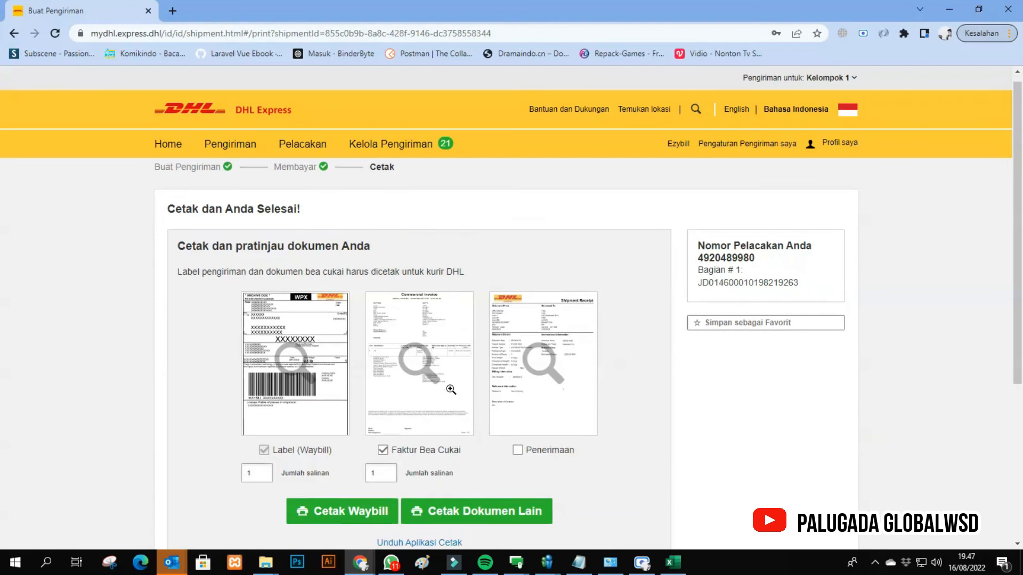
# - Exclude the customs invoice, open the waybill's print preview, cancel the printing and finish the shipment
pyautogui.scroll(-3, 426, 373)
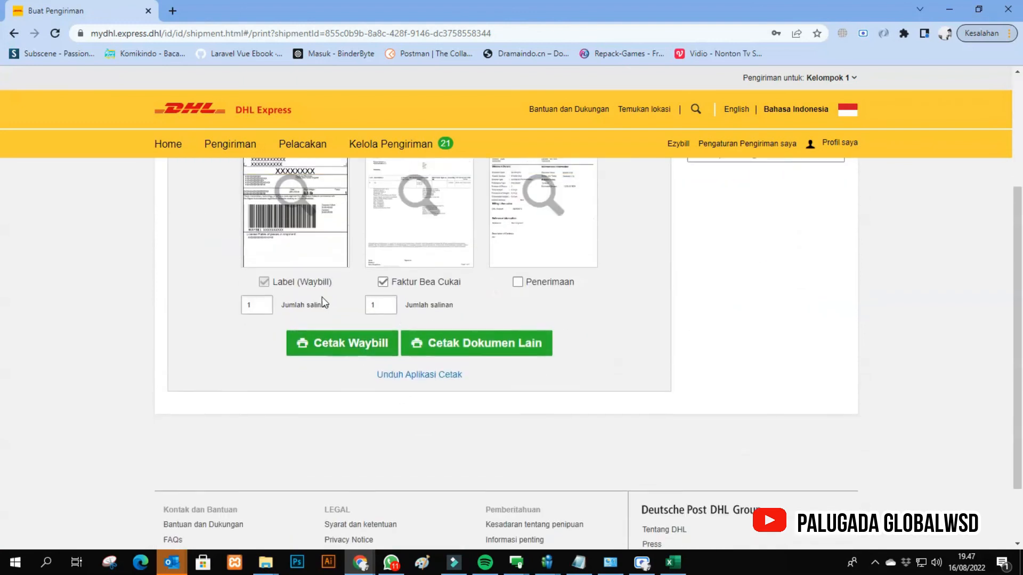
pyautogui.click(401, 270)
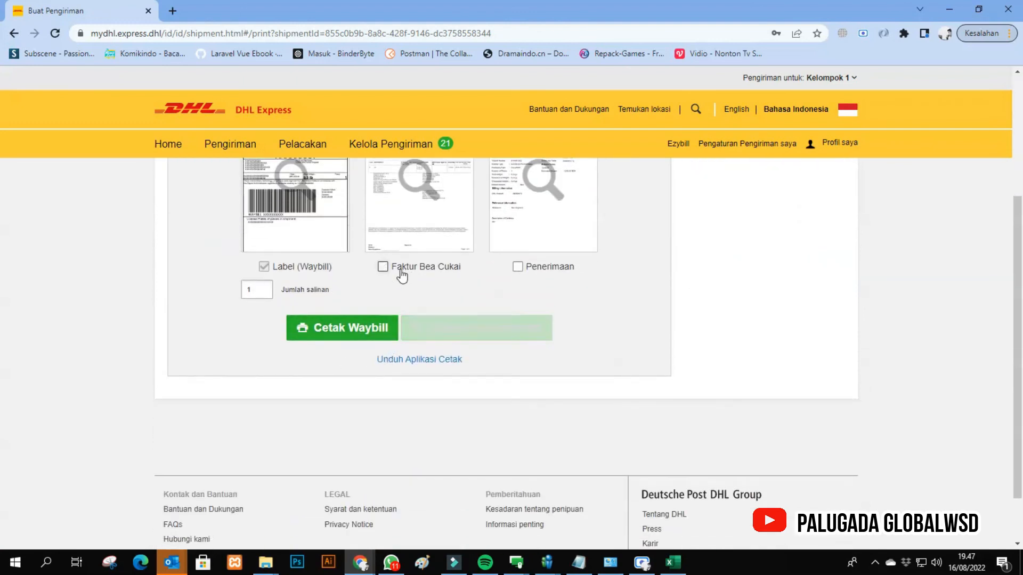
pyautogui.click(376, 326)
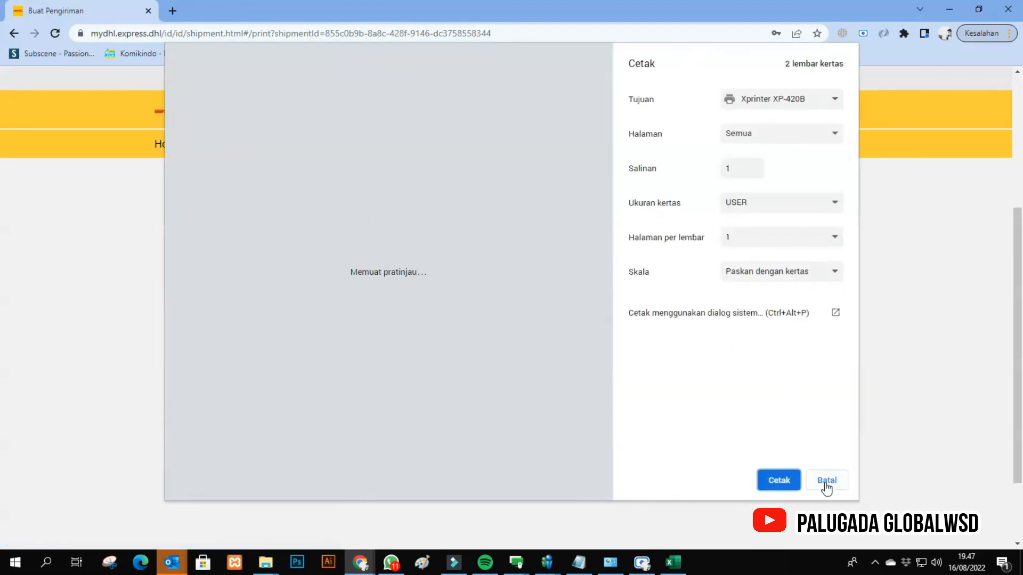
pyautogui.click(822, 481)
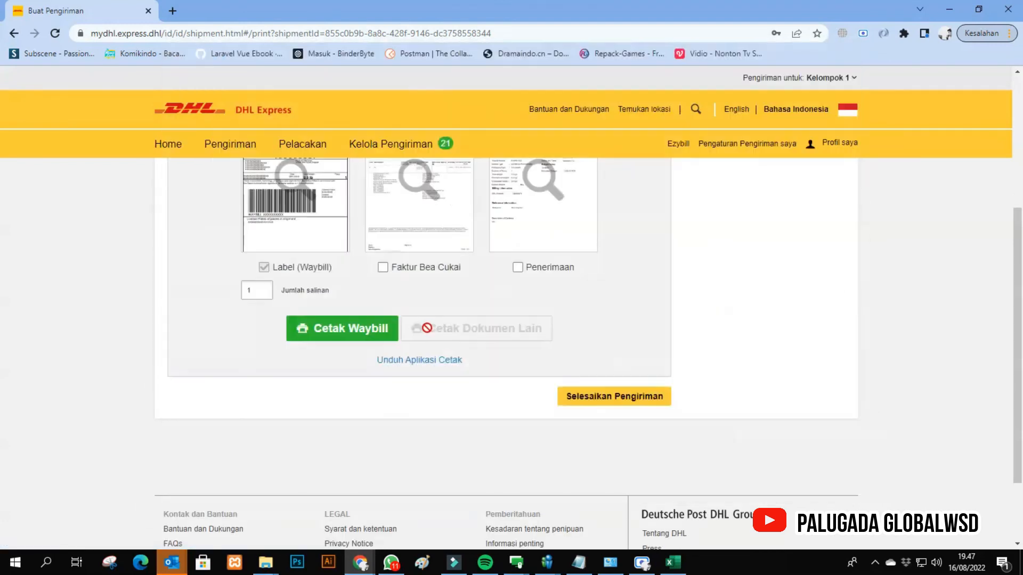
pyautogui.click(635, 406)
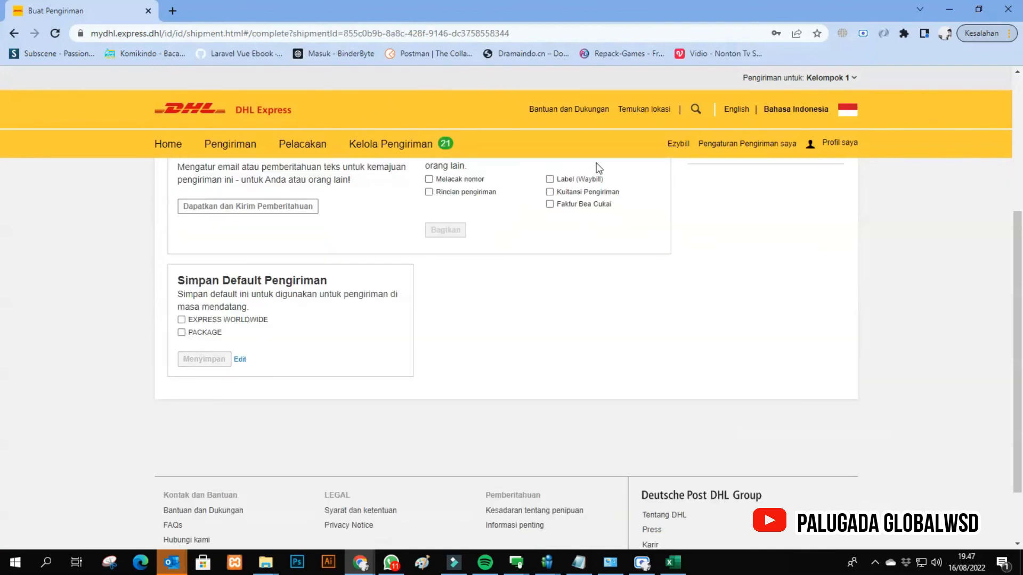
# - Open the list of all shipments and create a copy of the newest SCAVI GROUP shipment
pyautogui.moveTo(426, 143)
pyautogui.click(374, 194)
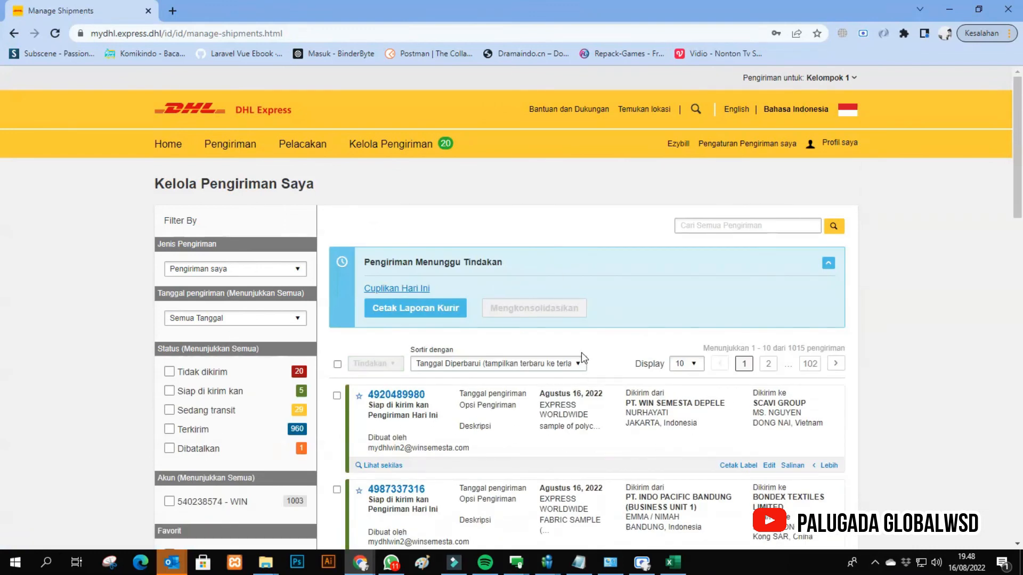
pyautogui.click(827, 464)
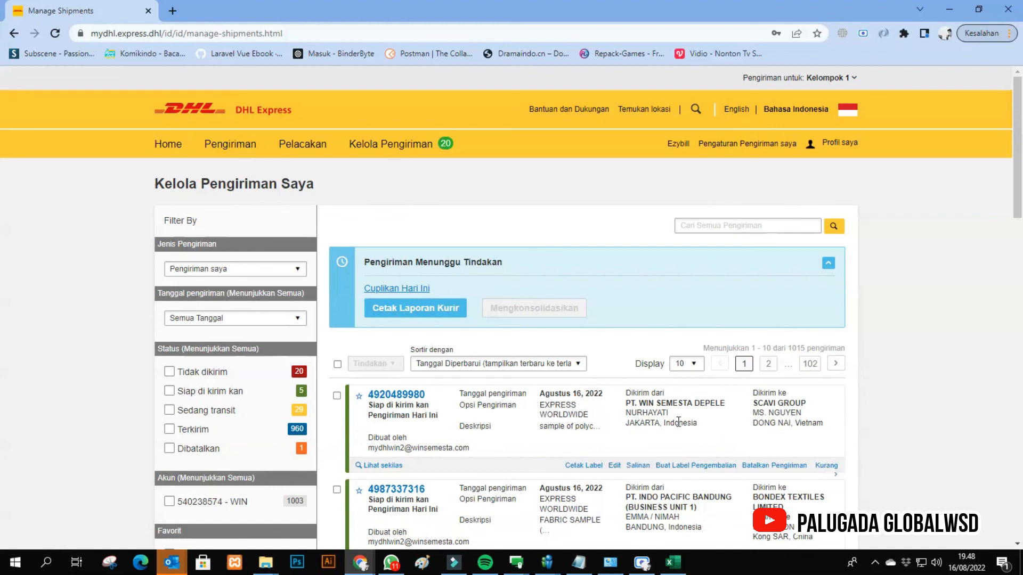
pyautogui.click(632, 466)
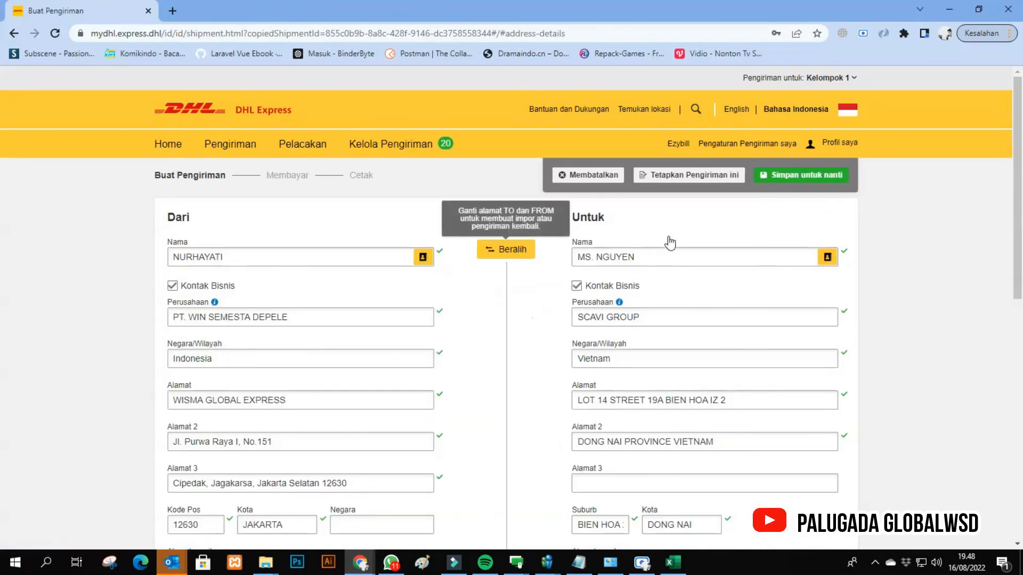
# - Keep the copied addresses, shipment details and customs declaration as they are and continue to the packaging
pyautogui.scroll(-6, 671, 245)
pyautogui.scroll(5, 662, 373)
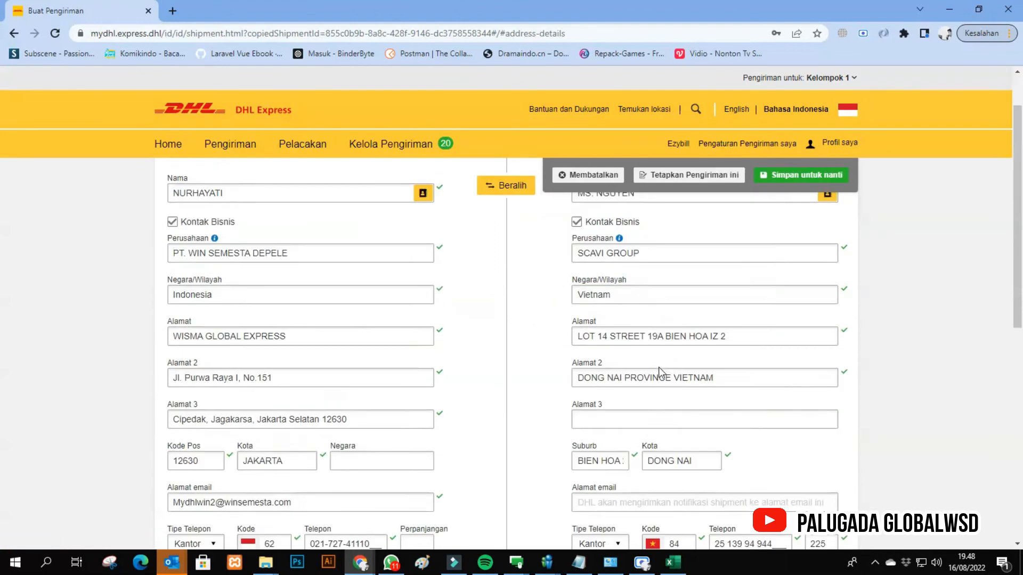
pyautogui.scroll(1, 659, 366)
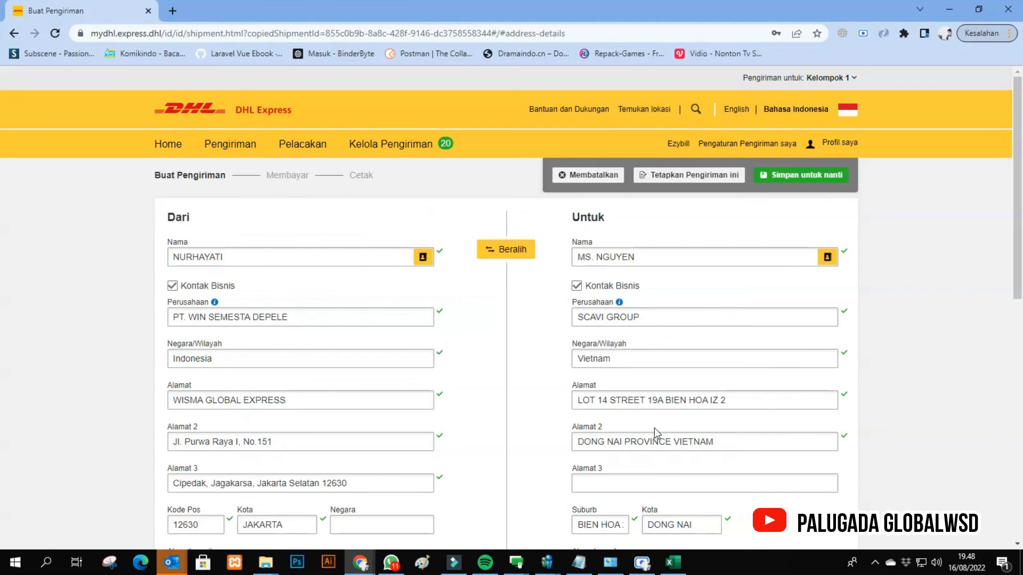
pyautogui.scroll(-6, 654, 428)
pyautogui.click(788, 439)
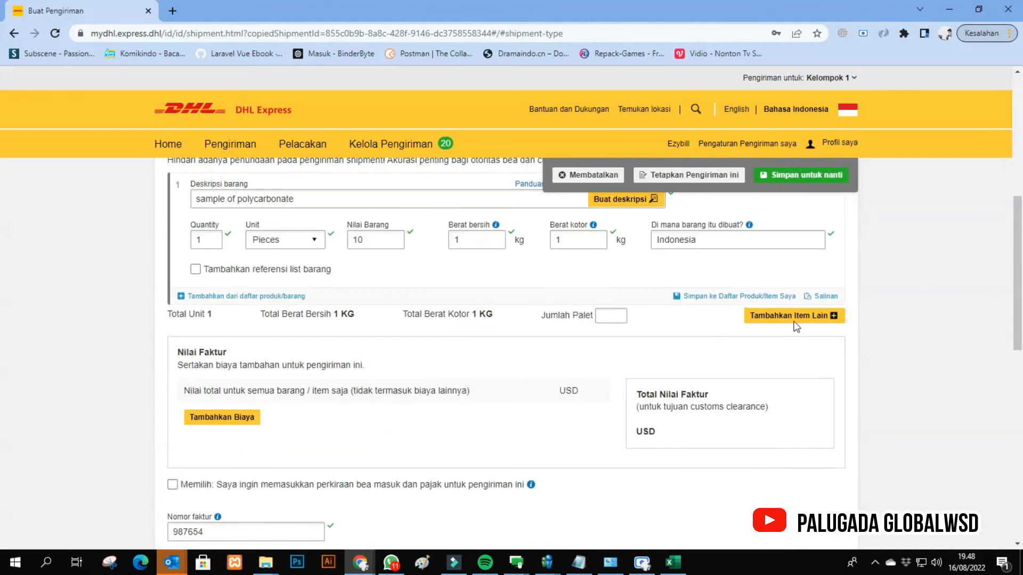
pyautogui.scroll(1, 796, 327)
pyautogui.scroll(2, 300, 287)
pyautogui.scroll(-4, 532, 396)
pyautogui.scroll(-10, 530, 395)
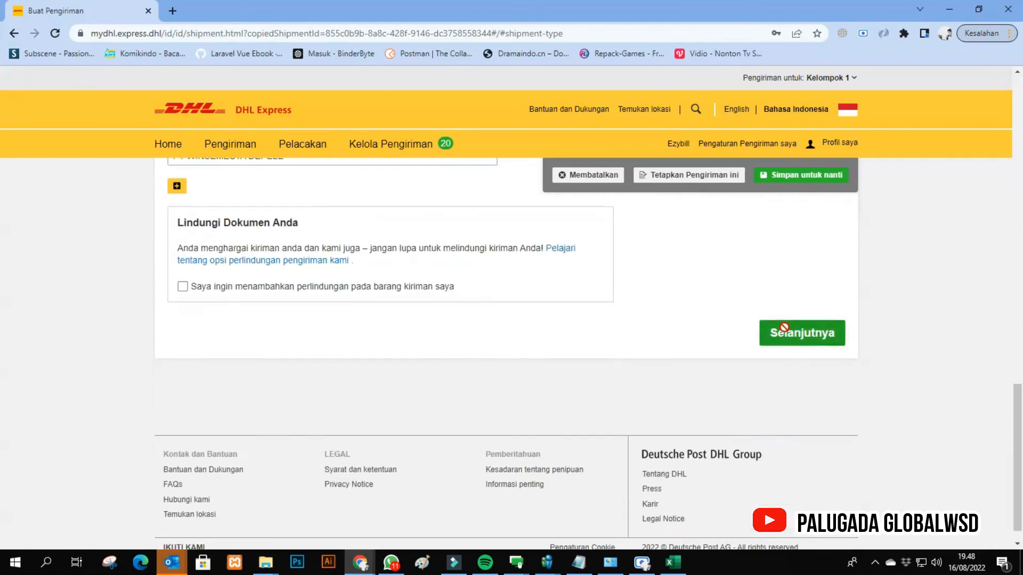
pyautogui.click(784, 327)
pyautogui.click(764, 306)
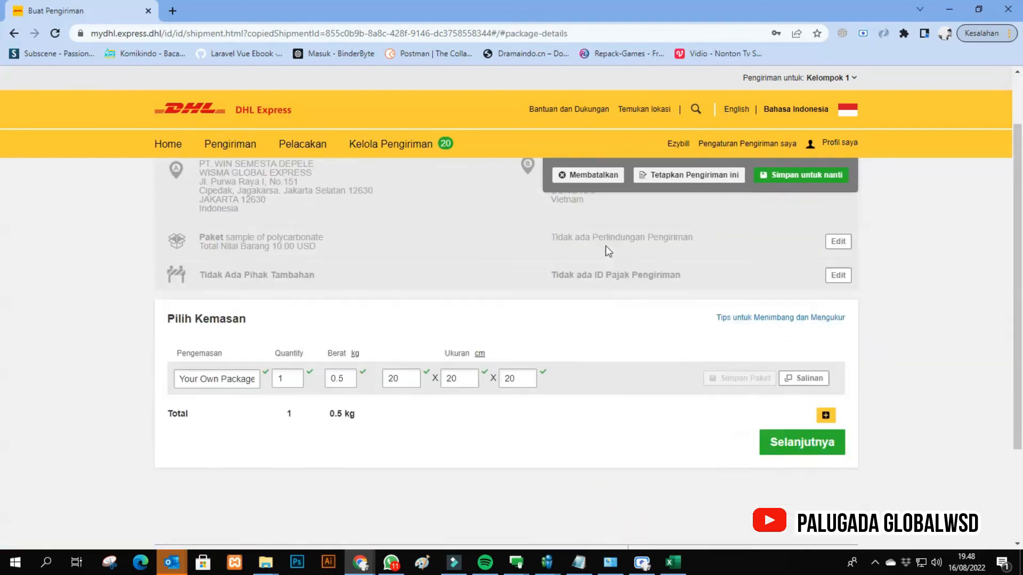
# - Accept the copied packaging and payment settings and continue to the shipping dates
pyautogui.scroll(2, 605, 248)
pyautogui.click(768, 517)
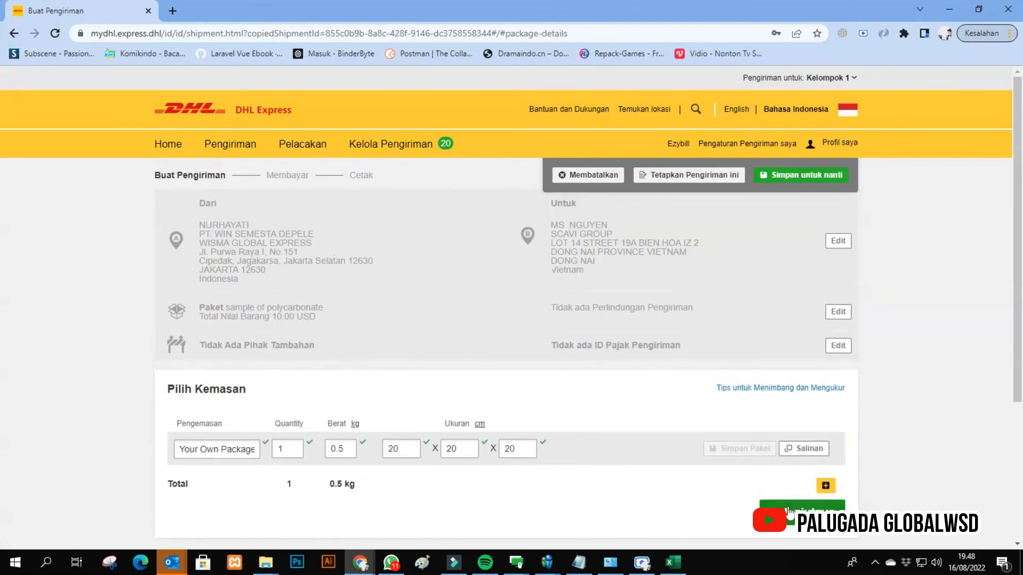
pyautogui.click(801, 494)
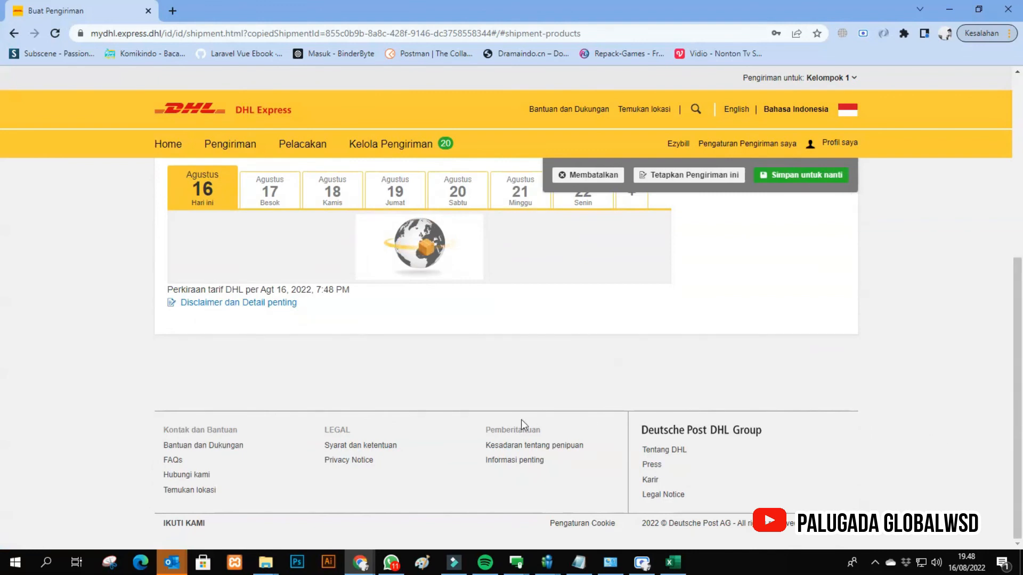
# - Choose shipping on 16 August for the copy, continue without additional services and accept the terms
pyautogui.click(597, 335)
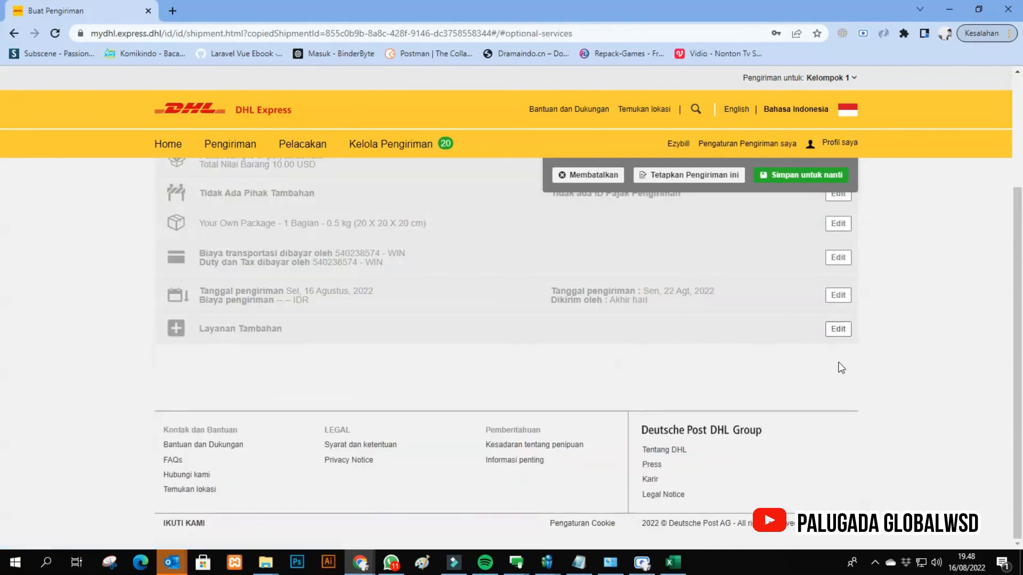
pyautogui.click(793, 356)
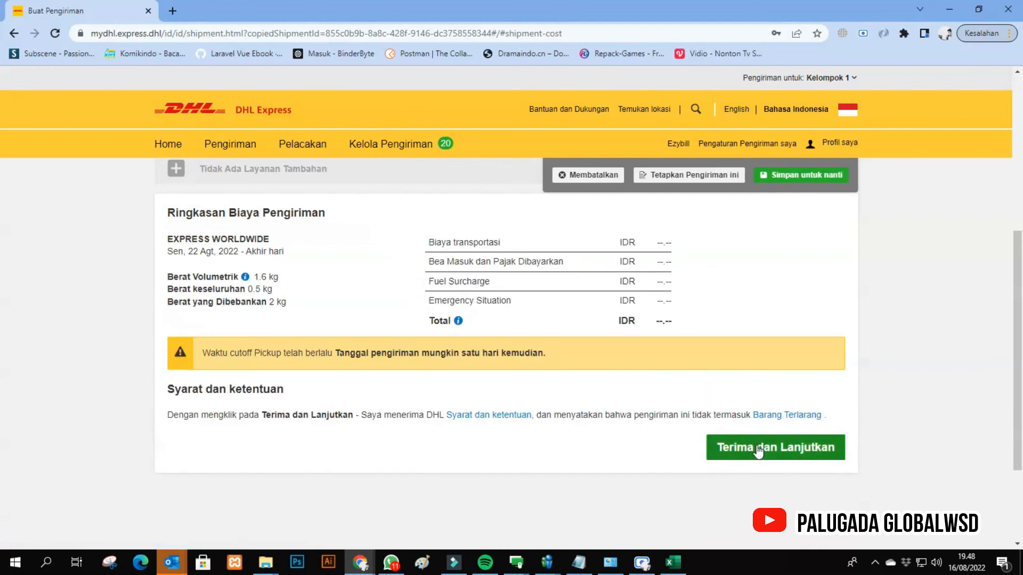
pyautogui.click(728, 443)
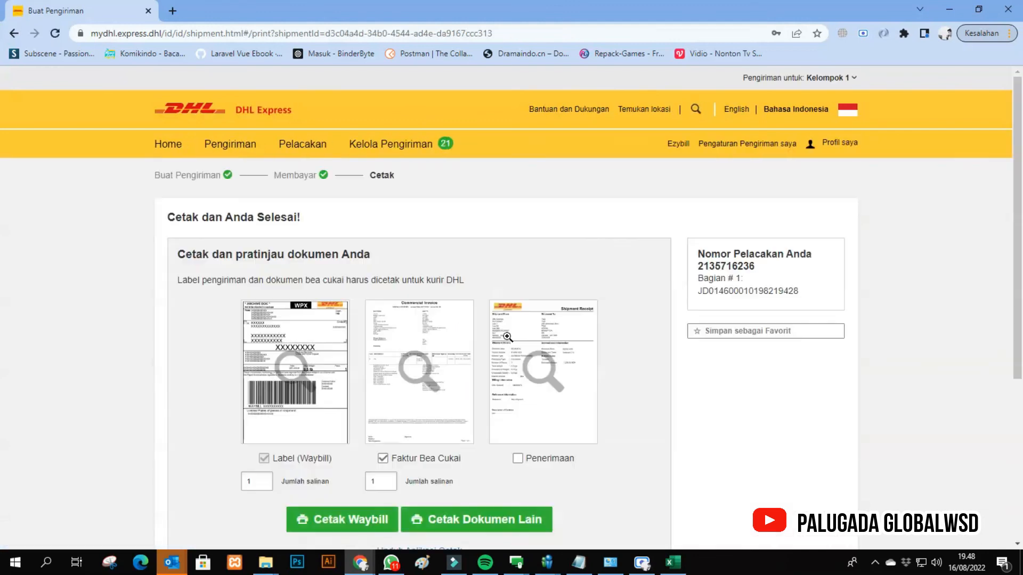
# - Open the print preview of the copied shipment's waybill, cancel the printing and finish the shipment
pyautogui.scroll(-3, 454, 371)
pyautogui.click(363, 328)
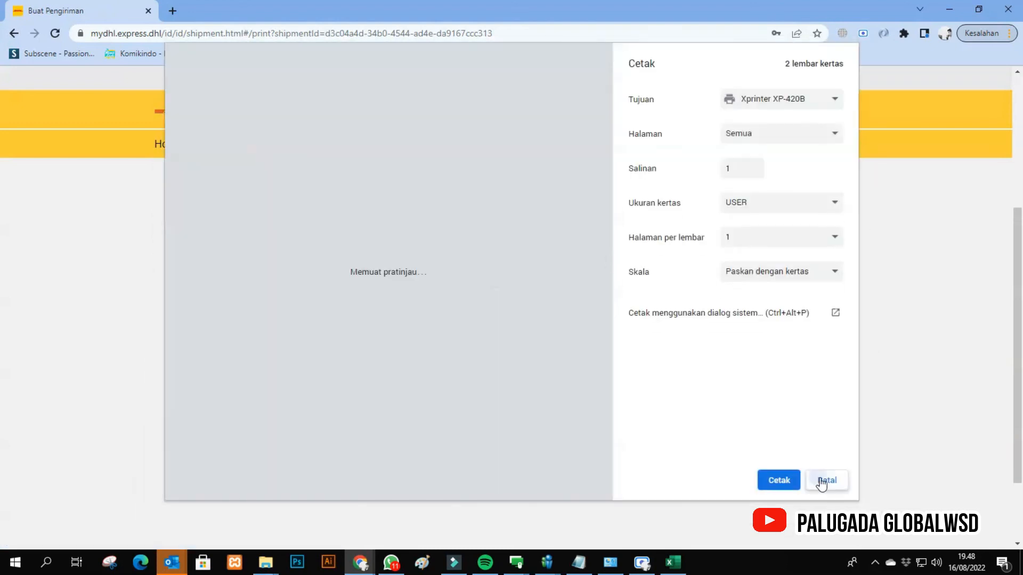
pyautogui.click(825, 480)
pyautogui.click(582, 397)
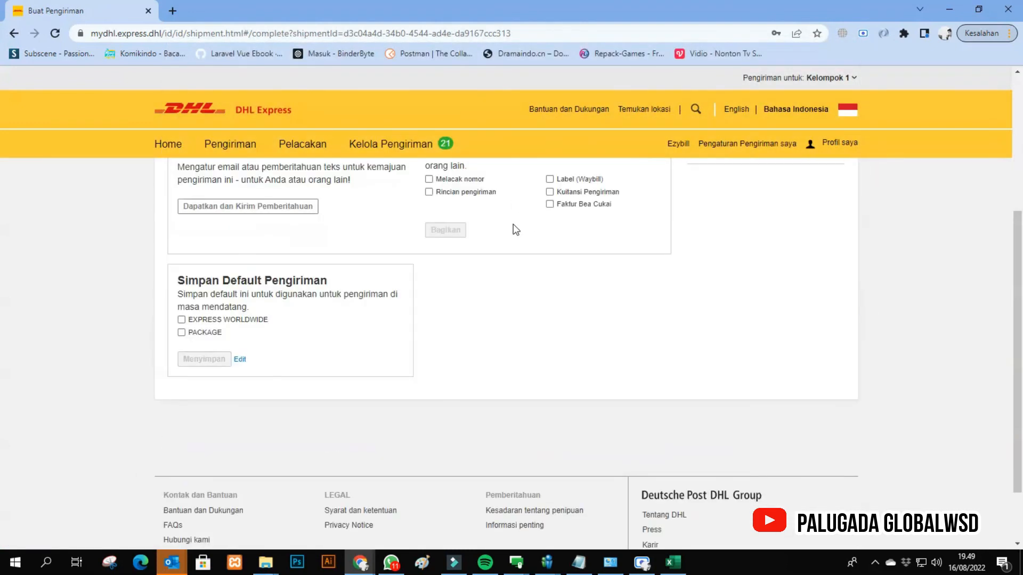
# - Open the list of all shipments and cancel the second-newest SCAVI GROUP shipment, confirming the cancellation
pyautogui.moveTo(428, 156)
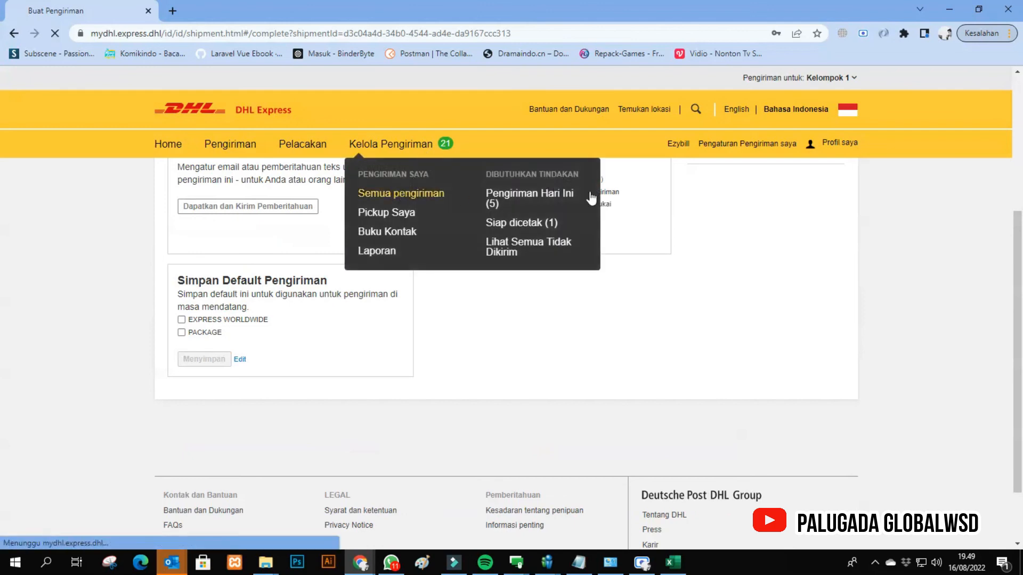
pyautogui.click(589, 199)
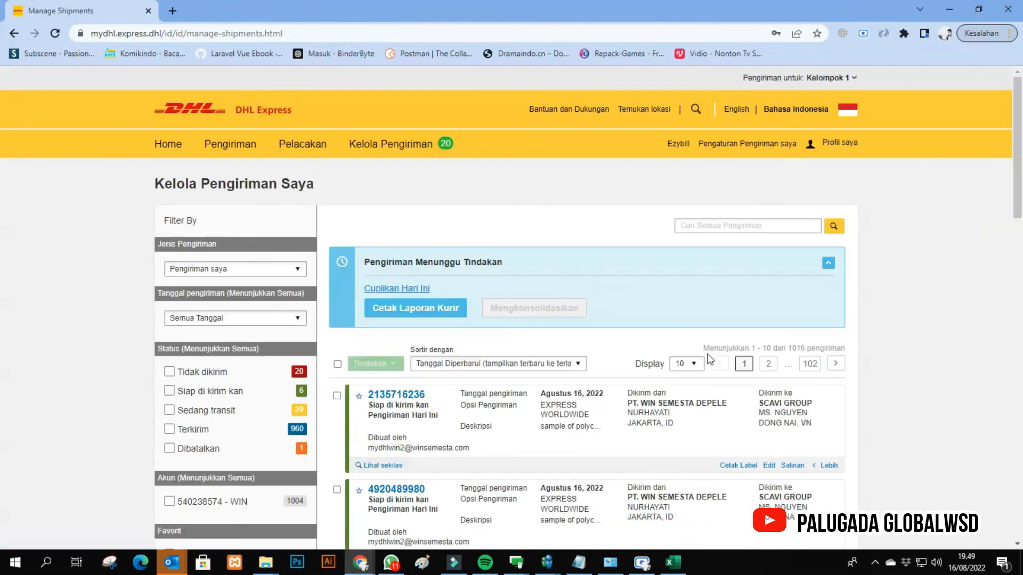
pyautogui.scroll(-1, 410, 403)
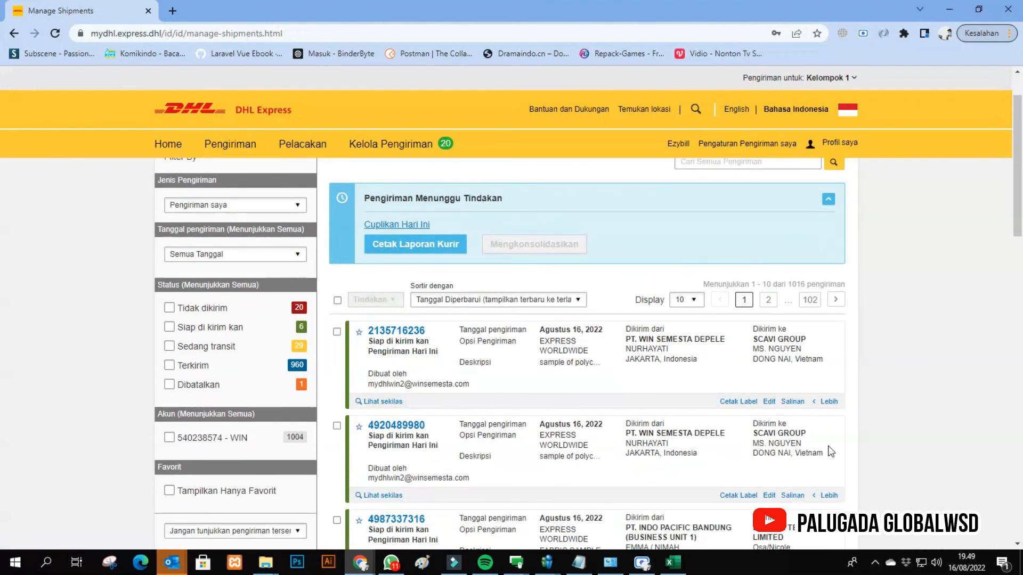
pyautogui.click(811, 497)
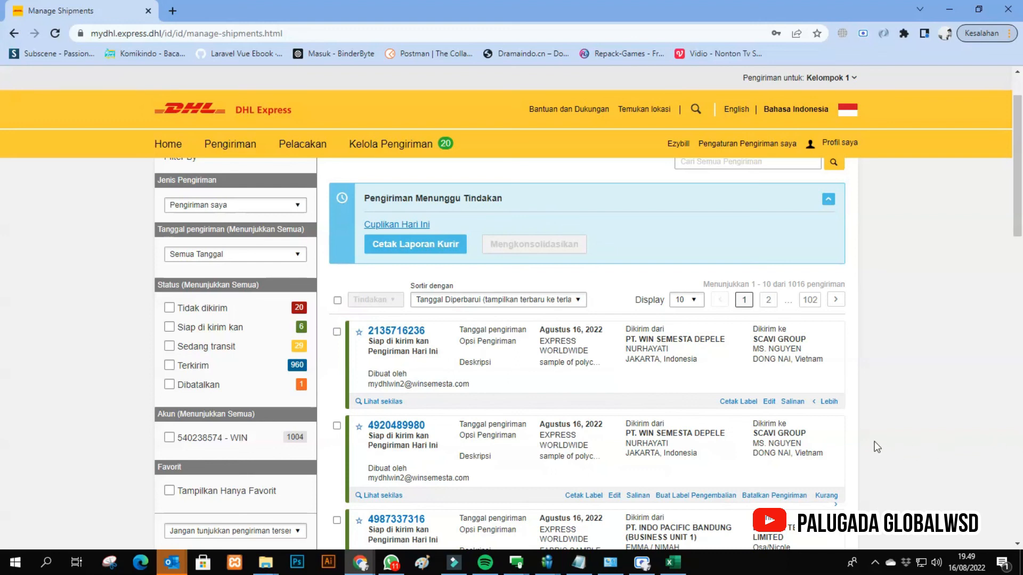
pyautogui.click(792, 497)
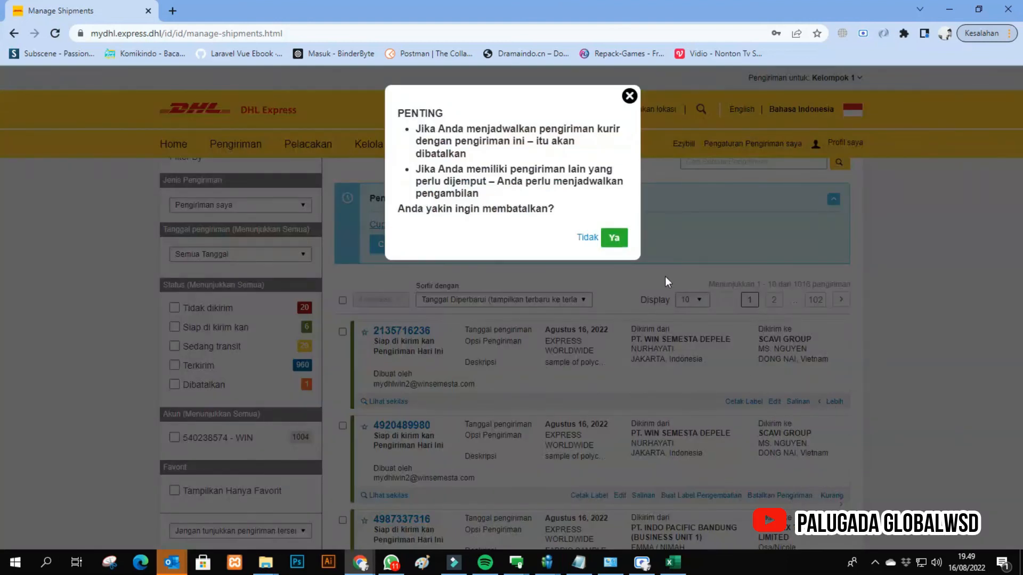
pyautogui.click(614, 238)
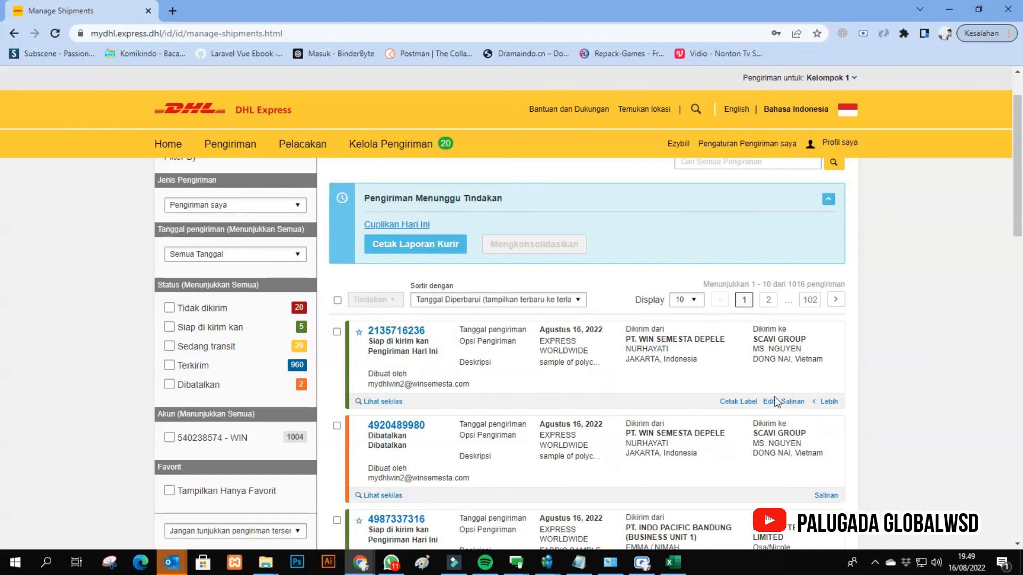
# - Cancel the newest SCAVI GROUP shipment at the start of the list and confirm the cancellation
pyautogui.click(826, 403)
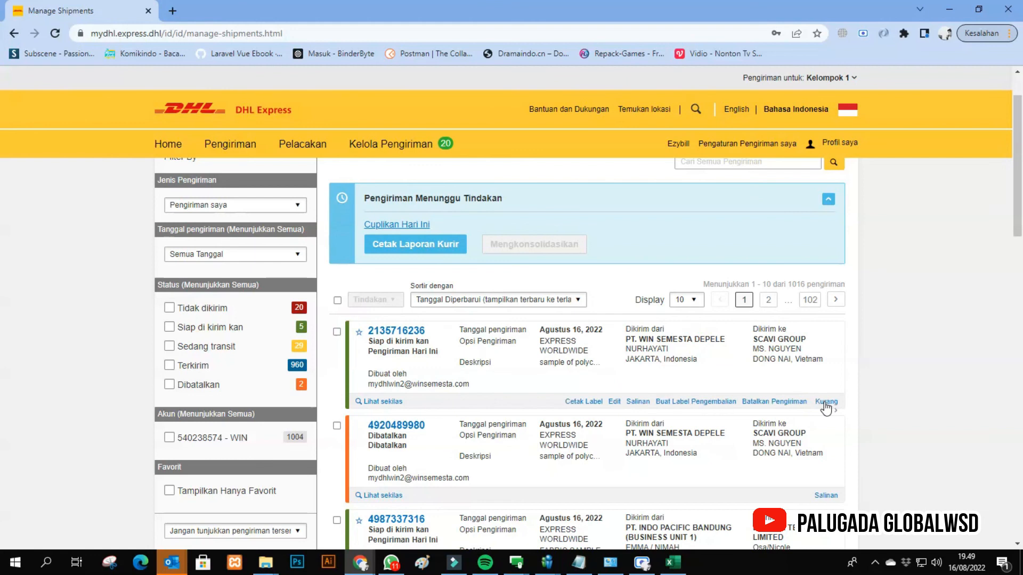
pyautogui.click(754, 402)
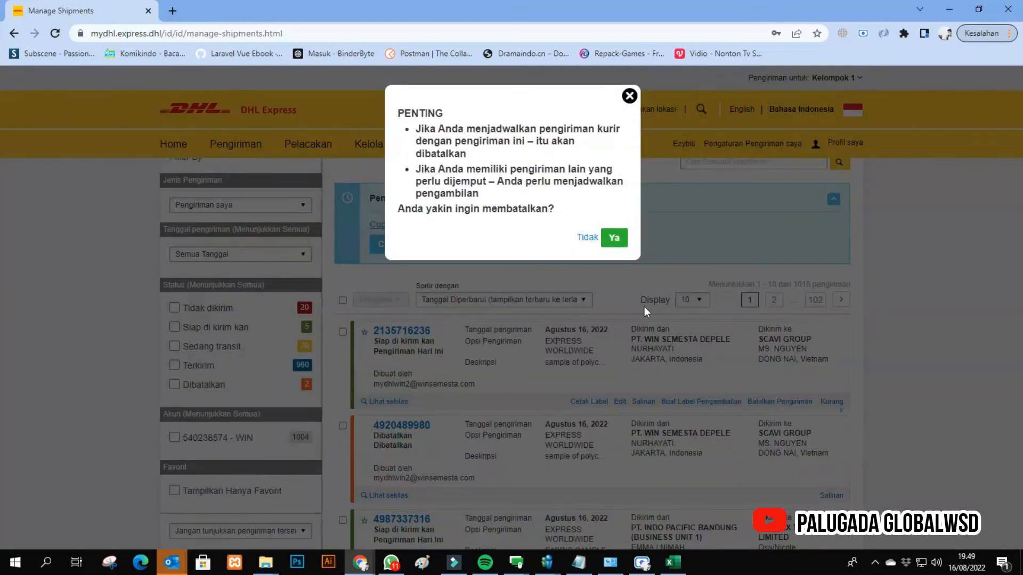
pyautogui.click(614, 238)
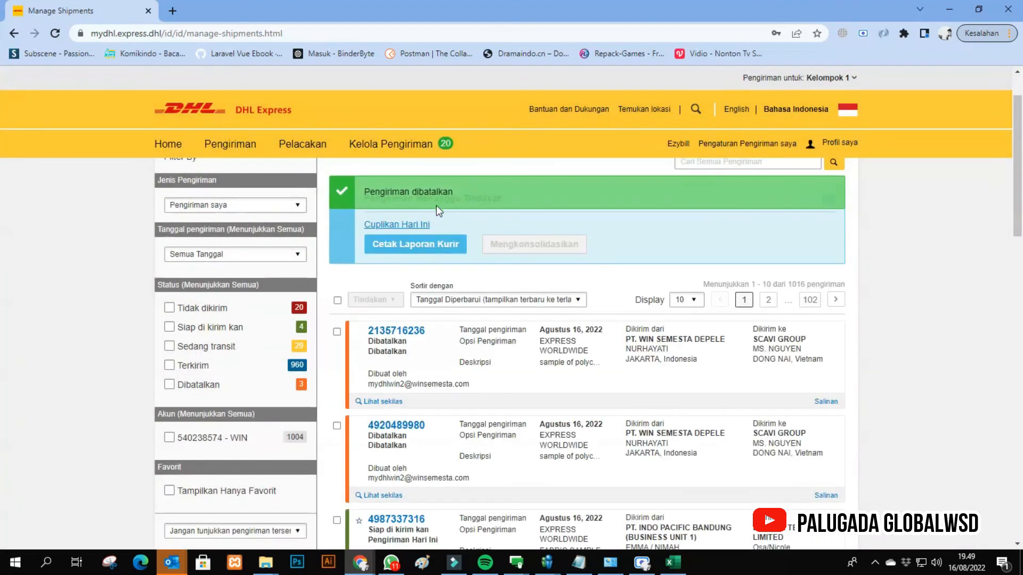
# - Filter the shipment list by cancelled status, look through the cancelled shipments and return to the home page
pyautogui.click(196, 391)
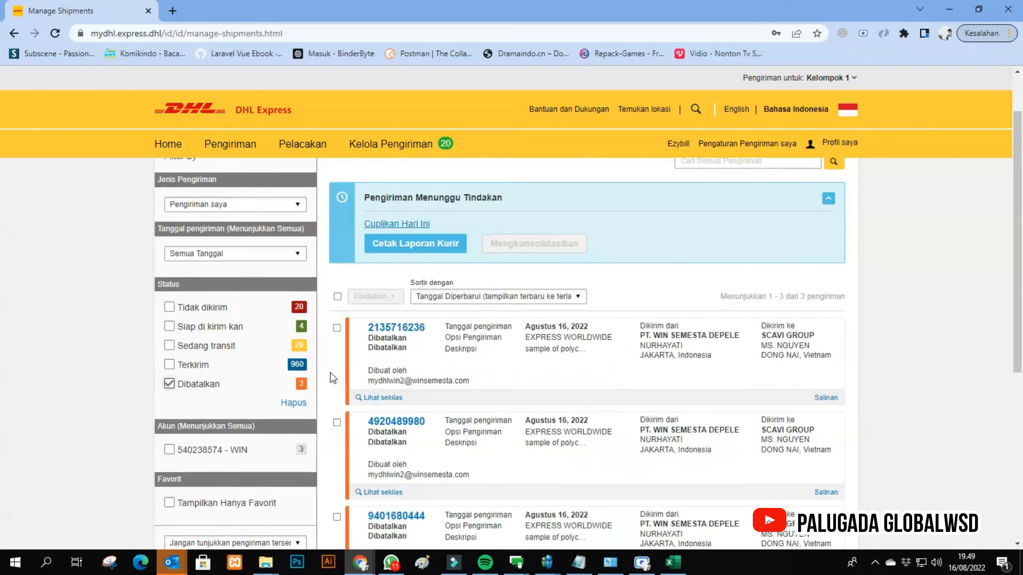
pyautogui.scroll(-1, 563, 326)
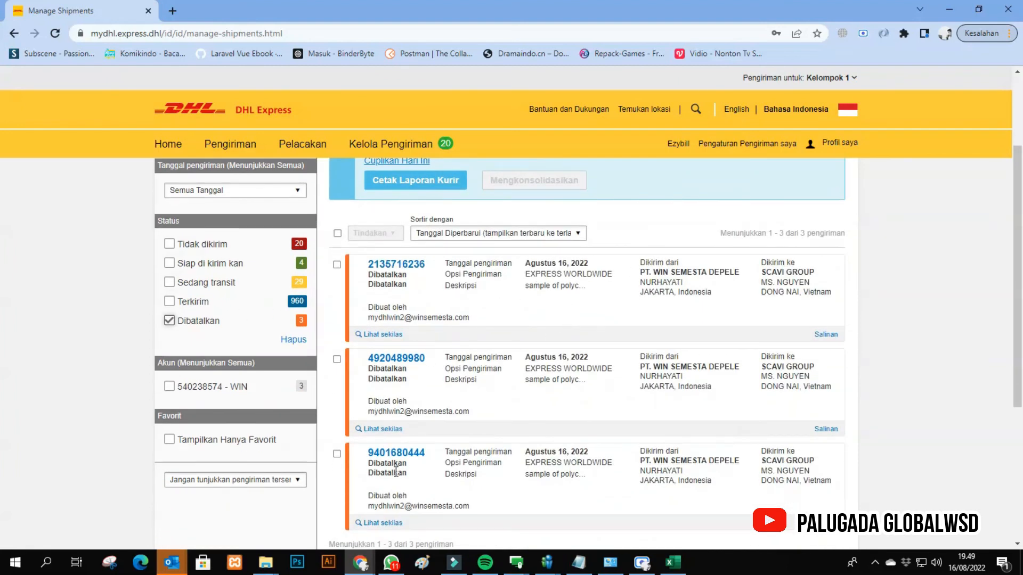
pyautogui.scroll(2, 662, 342)
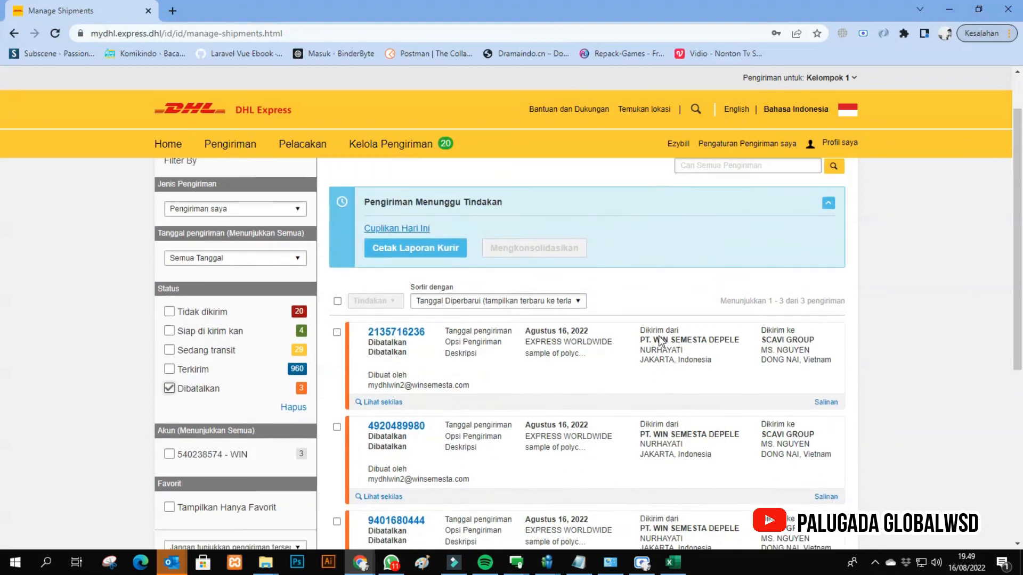
pyautogui.click(168, 148)
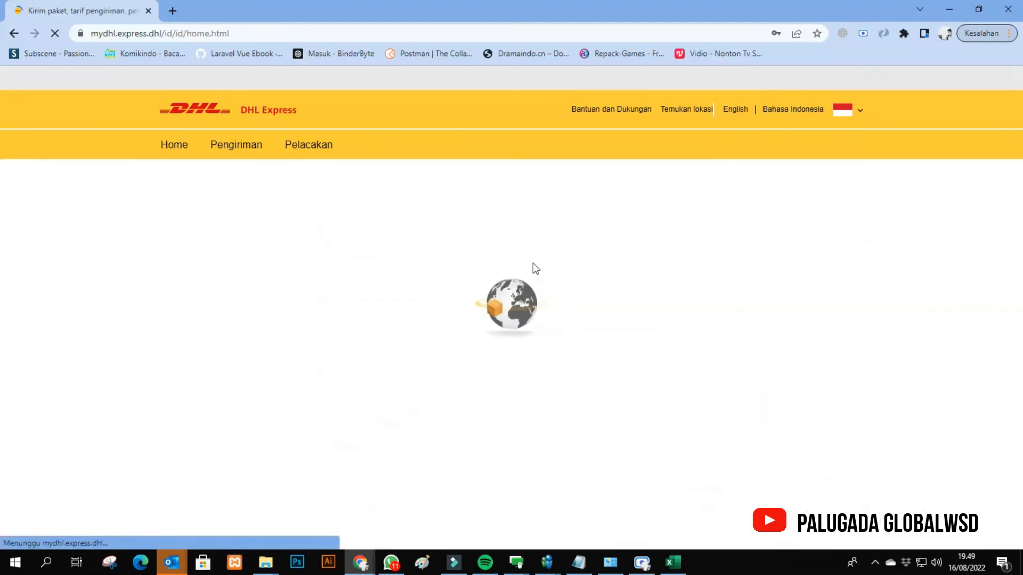